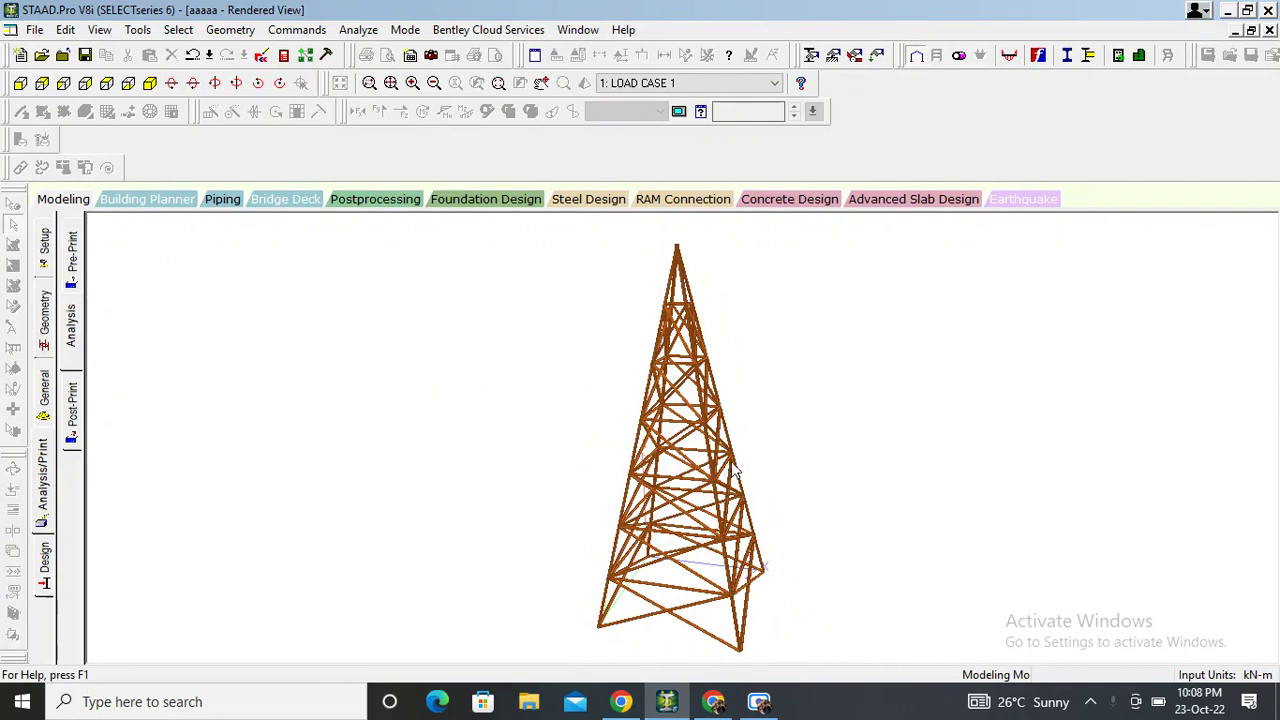
# Step: Rotate the rendered lattice tower to examine its legs and bracing from several sides
pyautogui.press('Left')
pyautogui.press('Left')
pyautogui.press('Left')
pyautogui.press('Left')
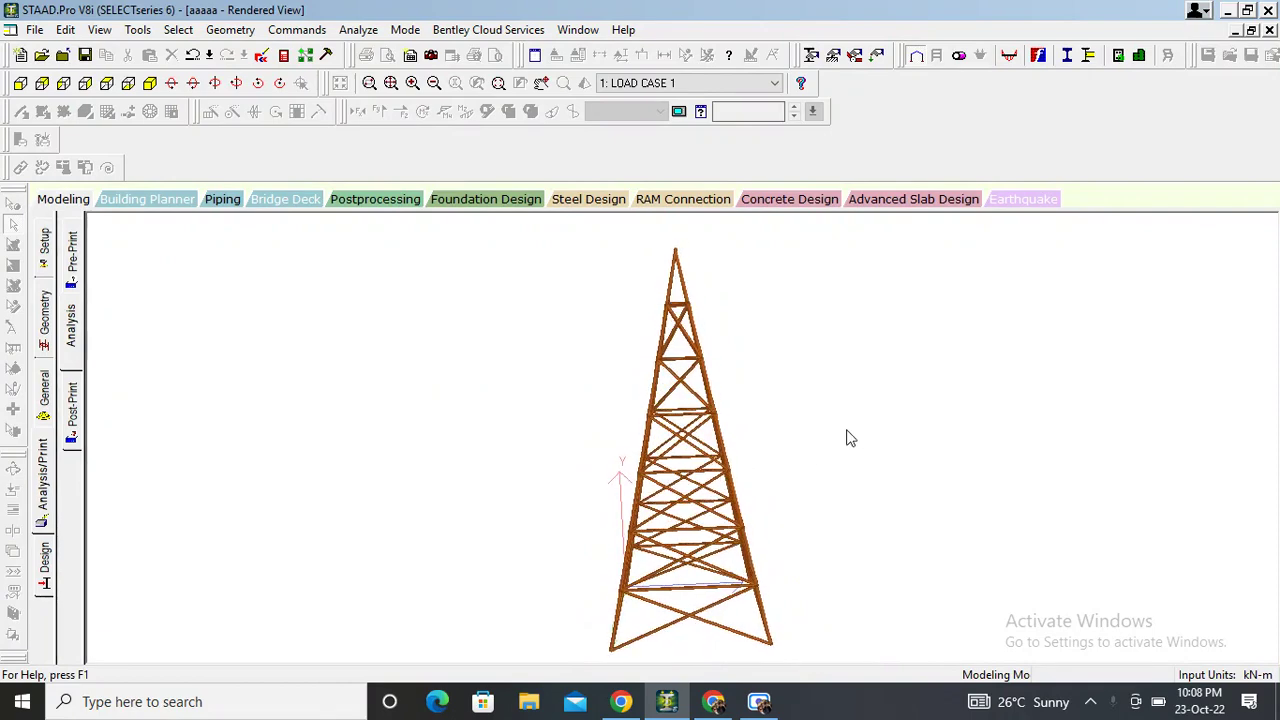
pyautogui.press('Left')
pyautogui.press('Left')
pyautogui.press('Left')
pyautogui.press('Left')
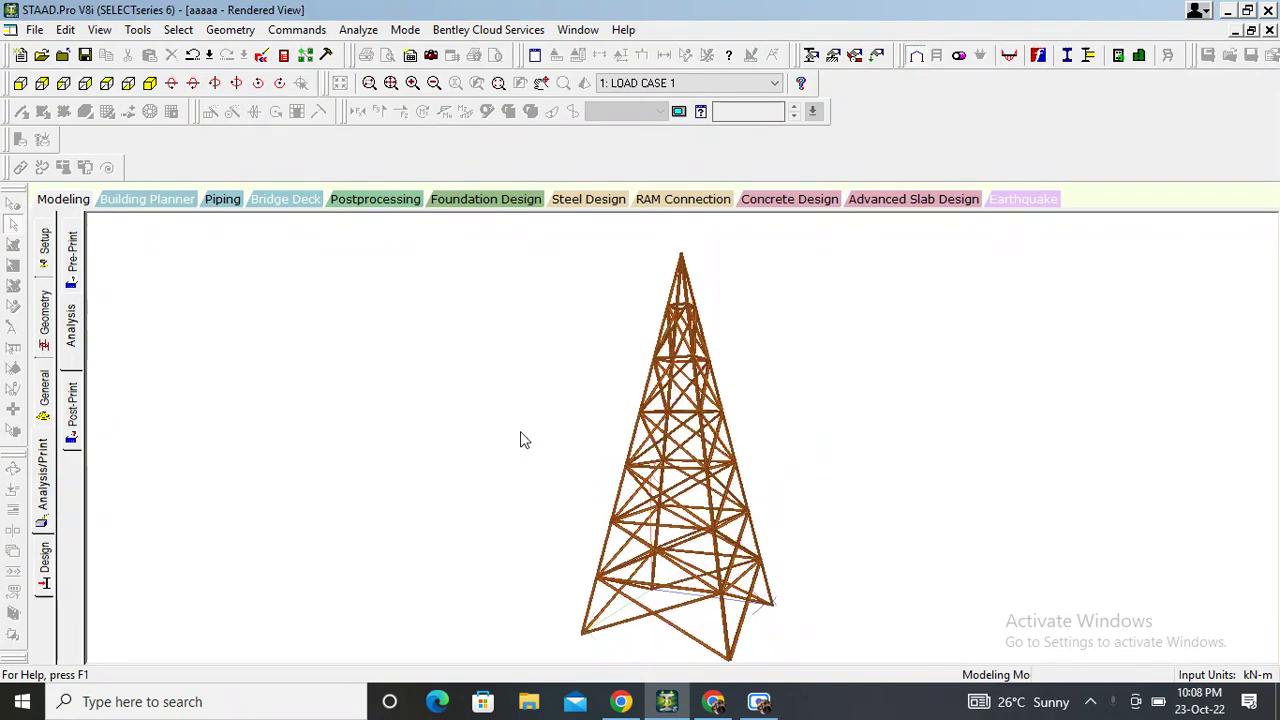
pyautogui.press('Left')
pyautogui.press('Left')
pyautogui.press('Left')
pyautogui.press('Left')
pyautogui.press('Left')
pyautogui.press('Left')
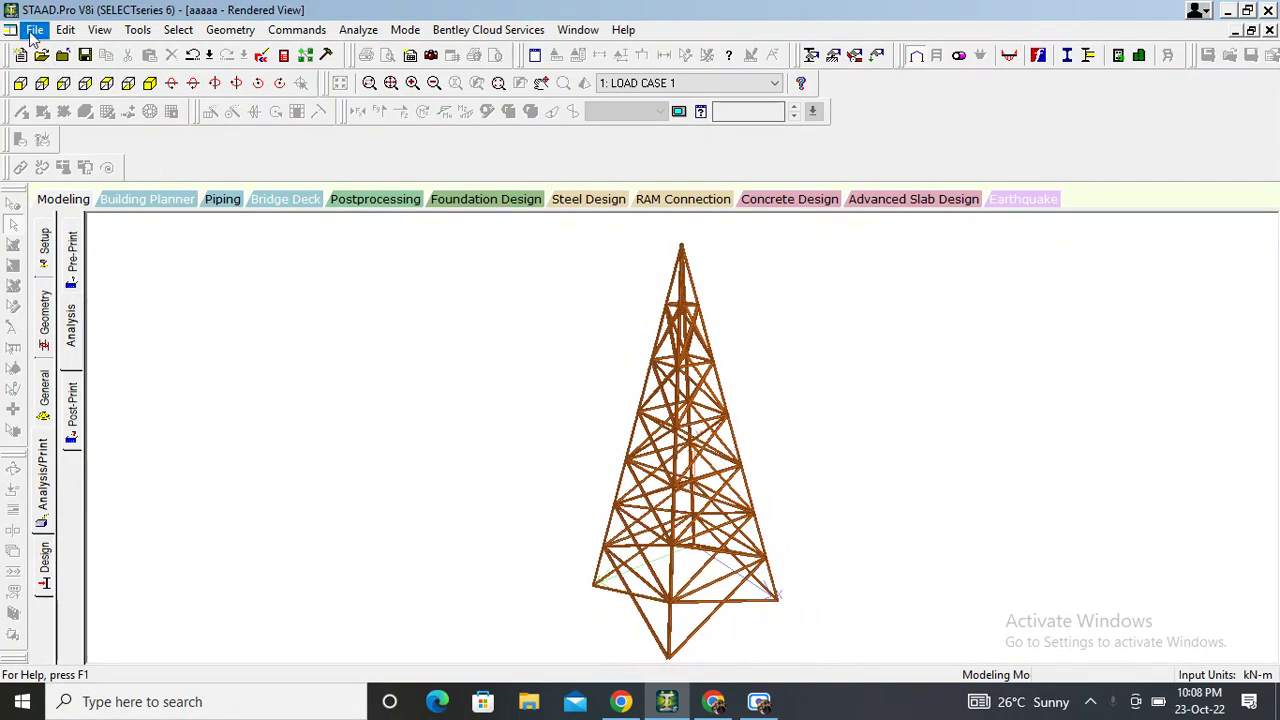
# Step: Create a new Space structure model named TT and proceed to beam modelling
pyautogui.click(35, 30)
pyautogui.click(50, 48)
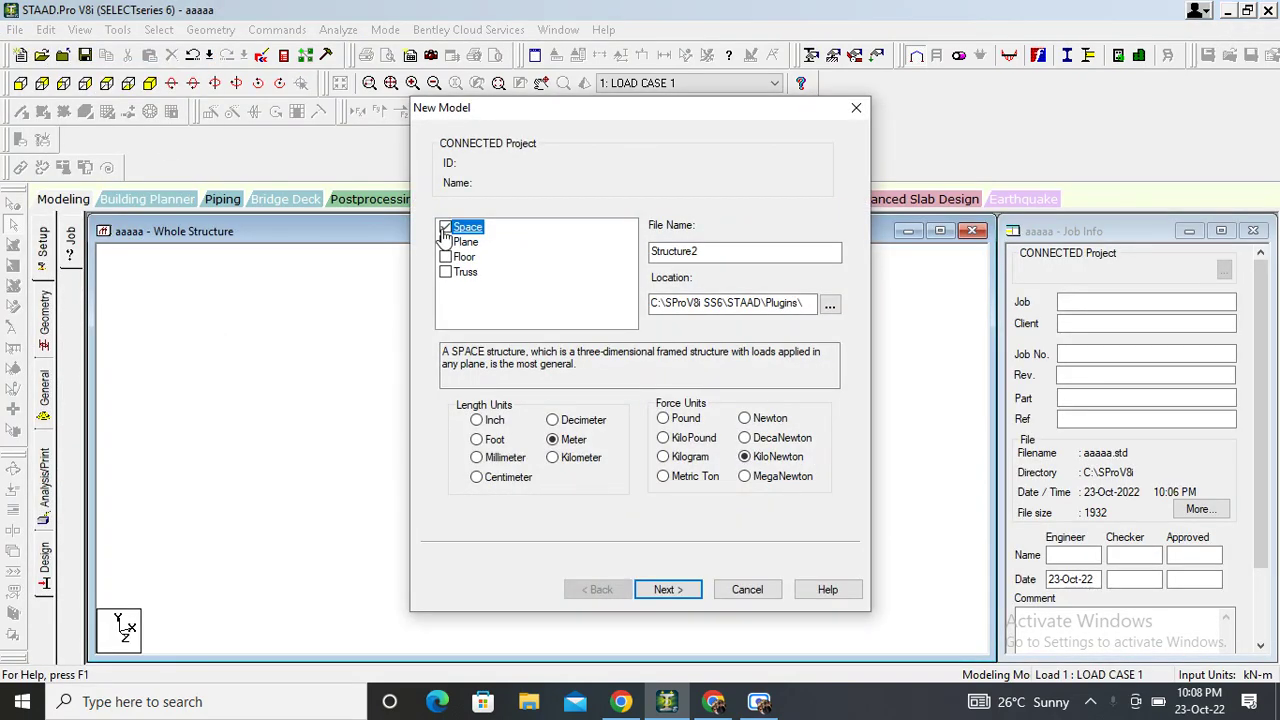
pyautogui.doubleClick(680, 251)
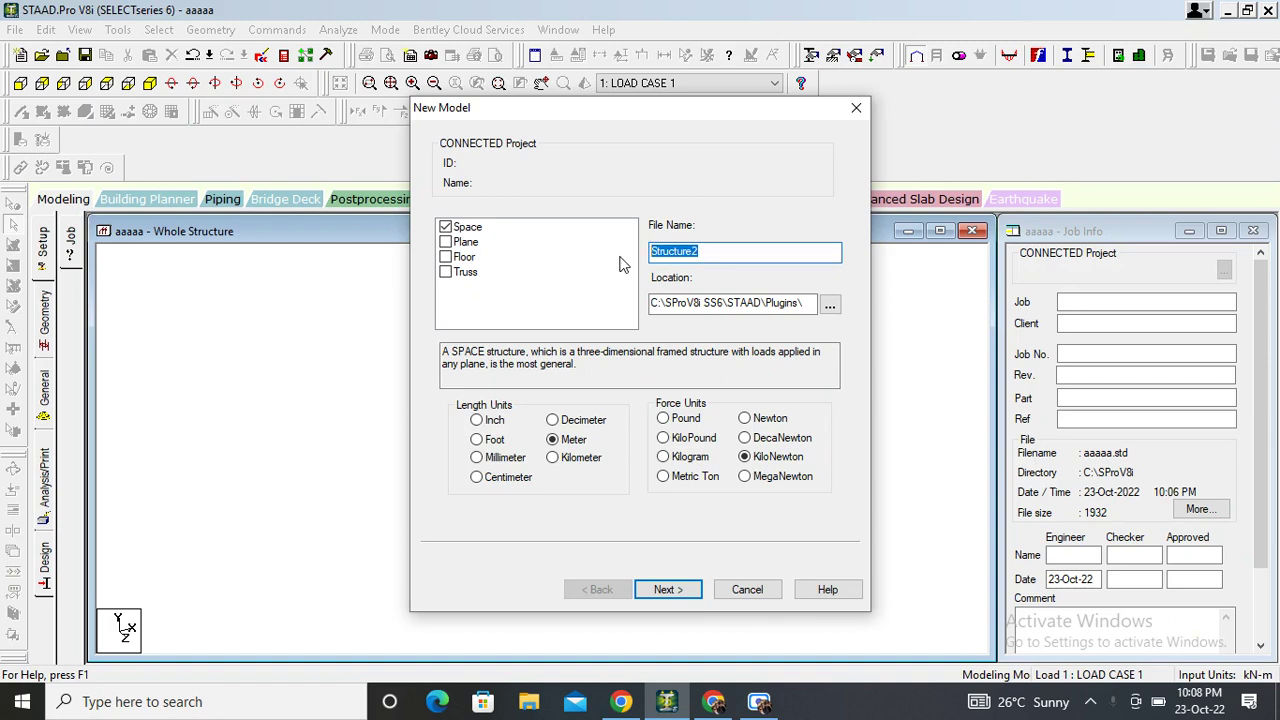
pyautogui.write('TT')
pyautogui.click(667, 586)
pyautogui.click(666, 589)
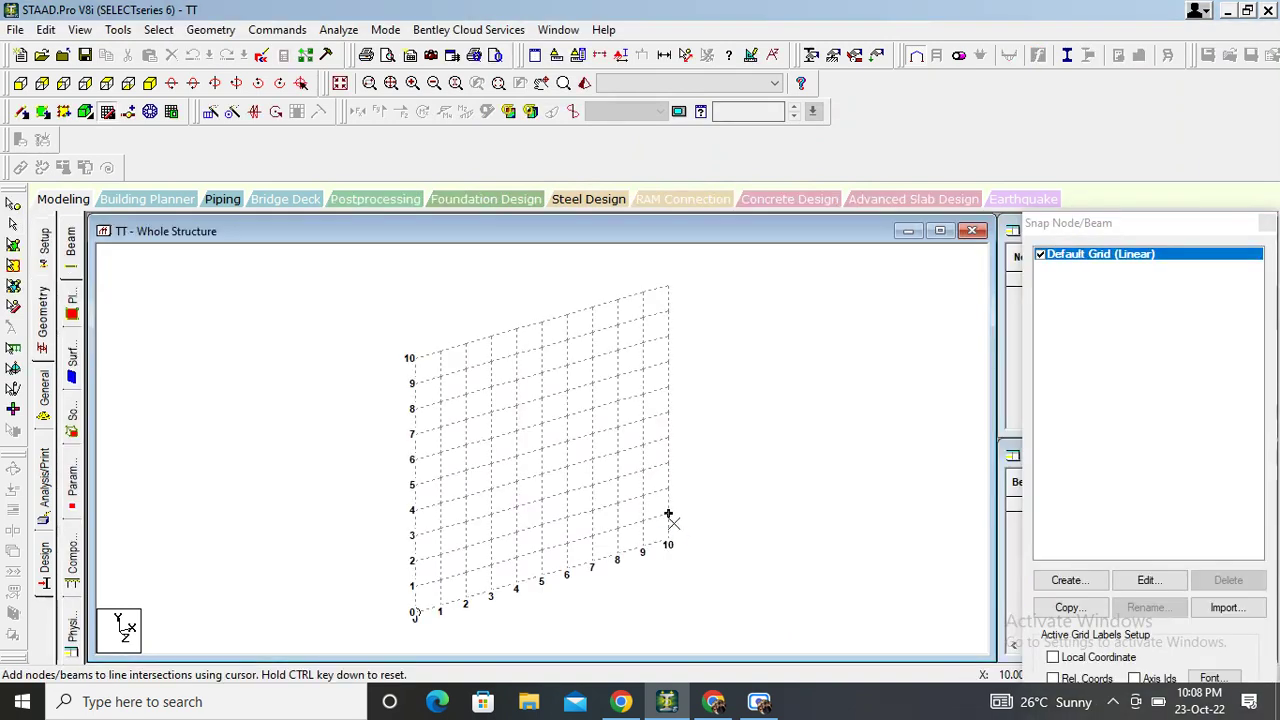
# Step: Edit the default linear grid to lie in the X-Z plane with 14 construction lines along both X and Z
pyautogui.moveTo(1152, 228); pyautogui.dragTo(1113, 110)
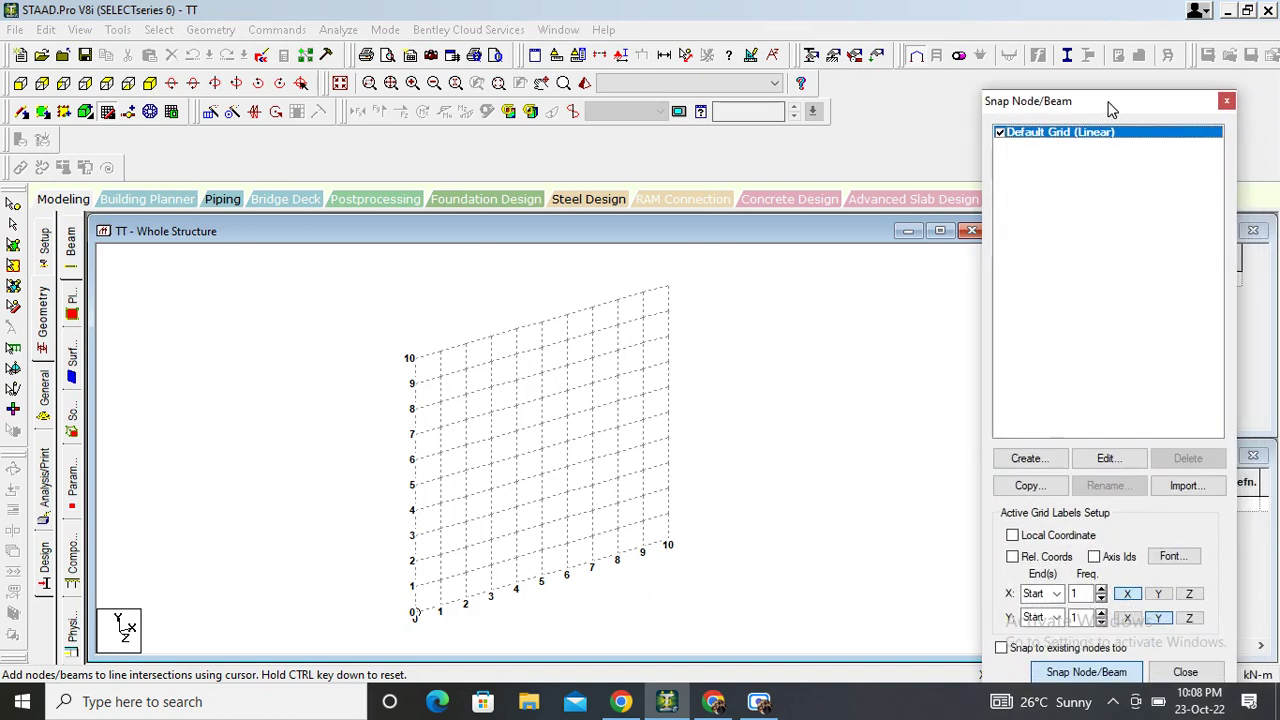
pyautogui.click(1105, 459)
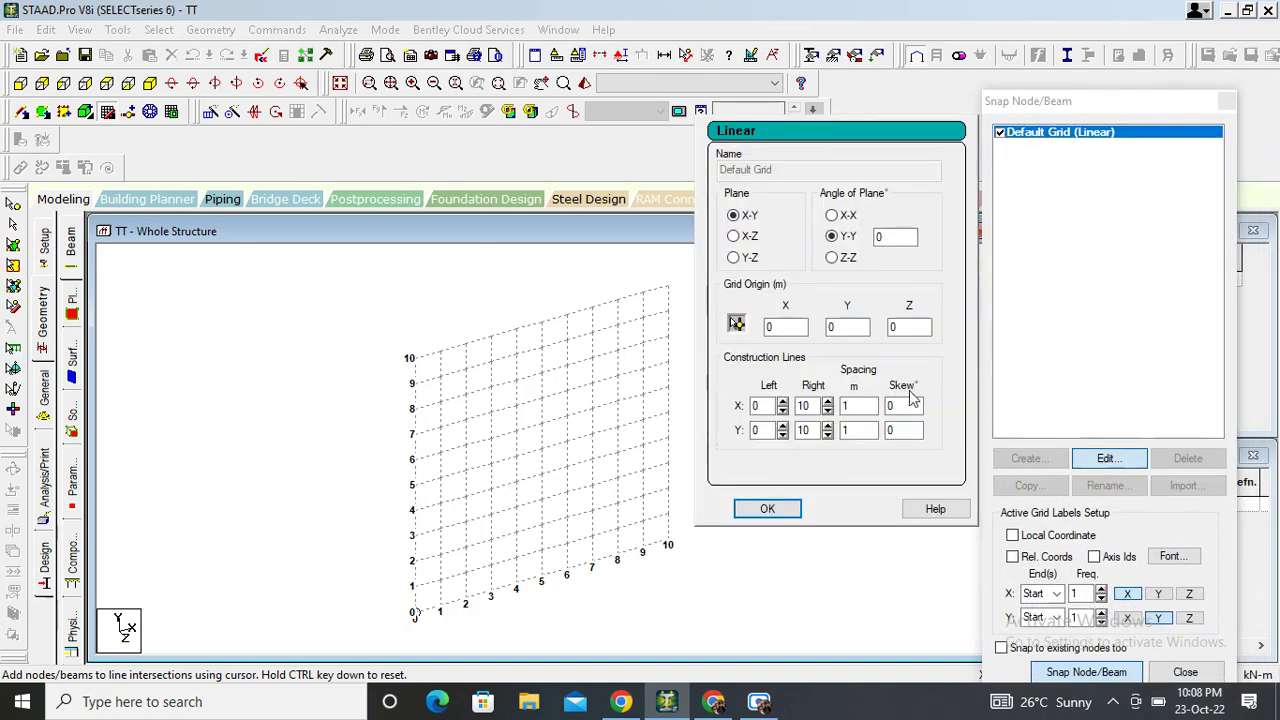
pyautogui.click(734, 237)
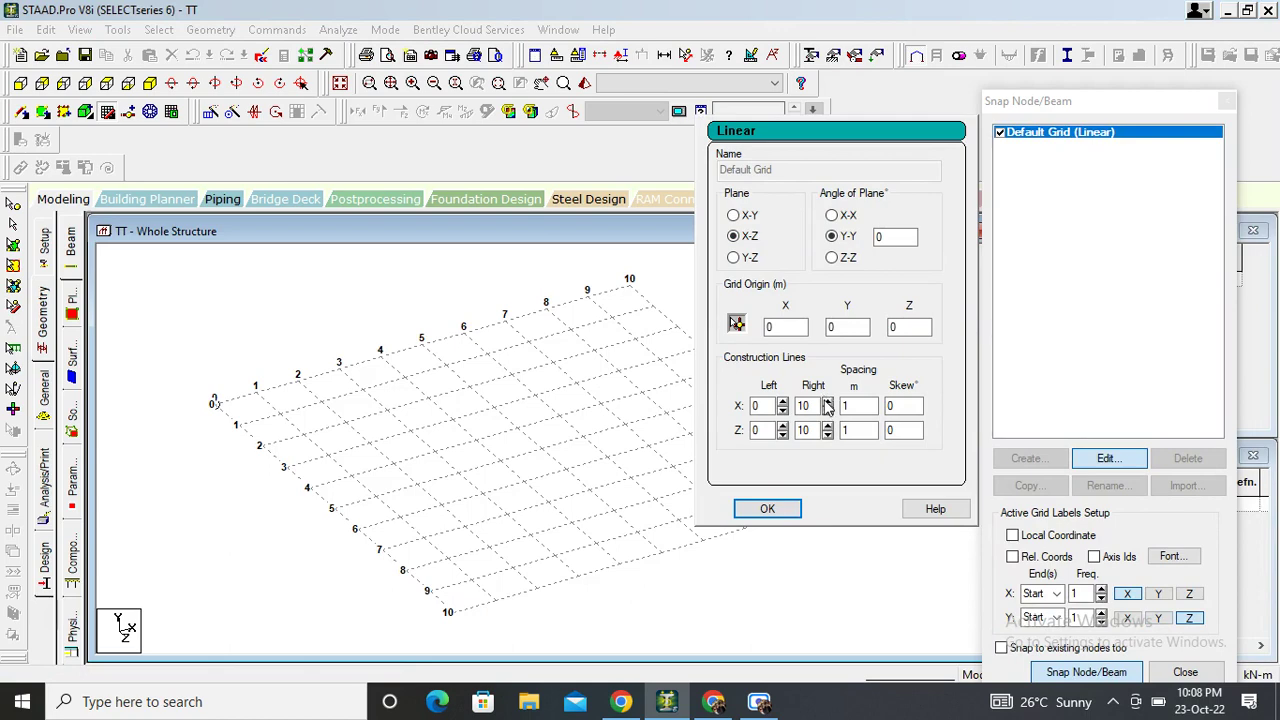
pyautogui.click(827, 401)
pyautogui.click(827, 401)
pyautogui.click(827, 401)
pyautogui.click(827, 401)
pyautogui.click(827, 425)
pyautogui.click(827, 425)
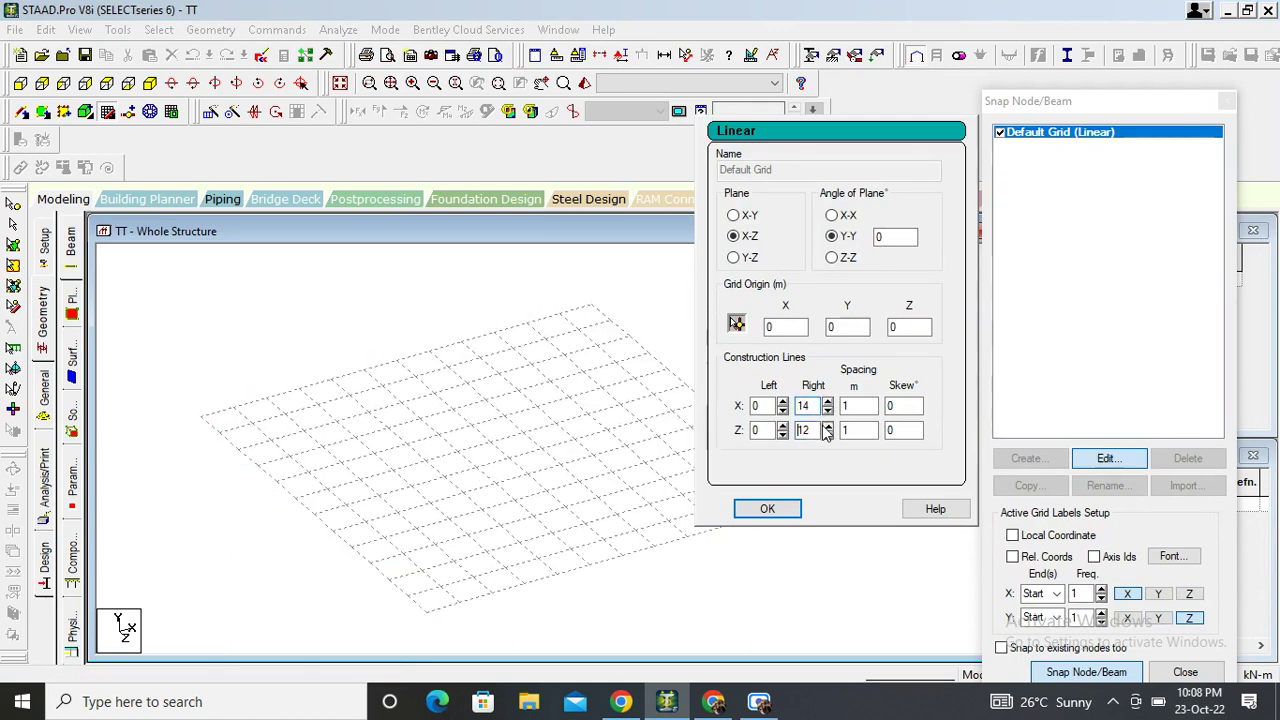
pyautogui.click(827, 425)
pyautogui.click(827, 425)
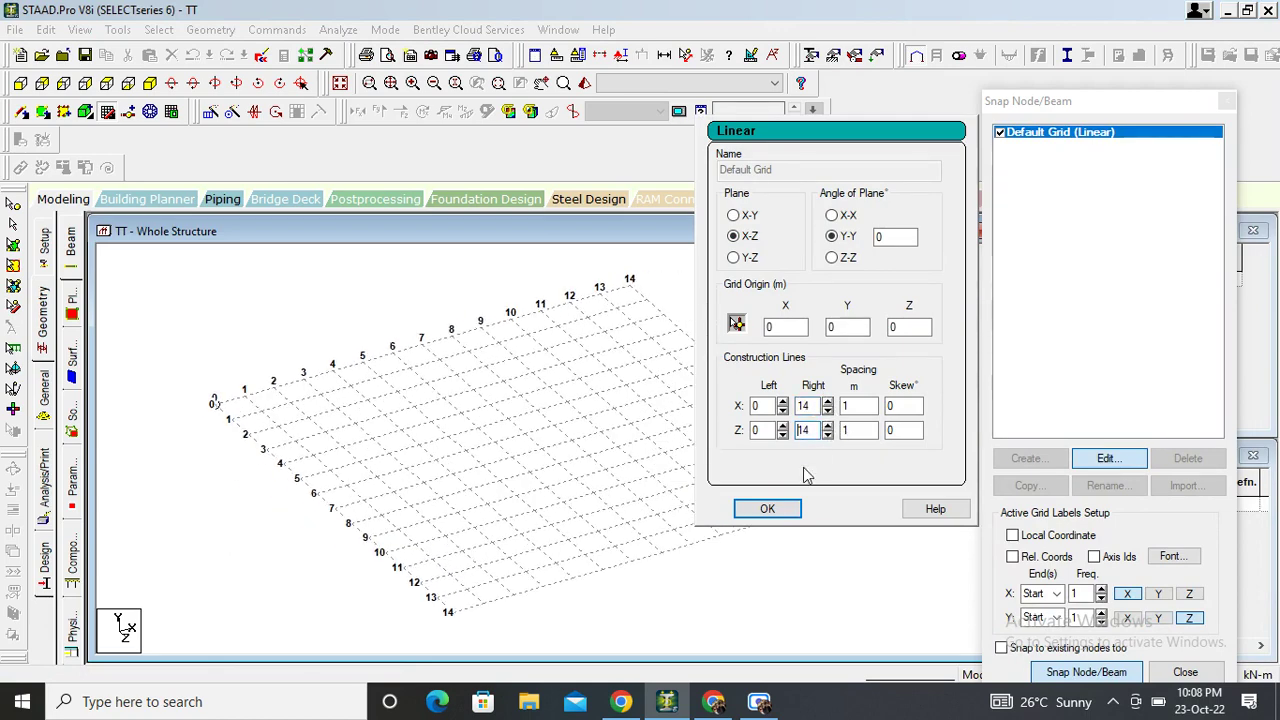
pyautogui.click(767, 509)
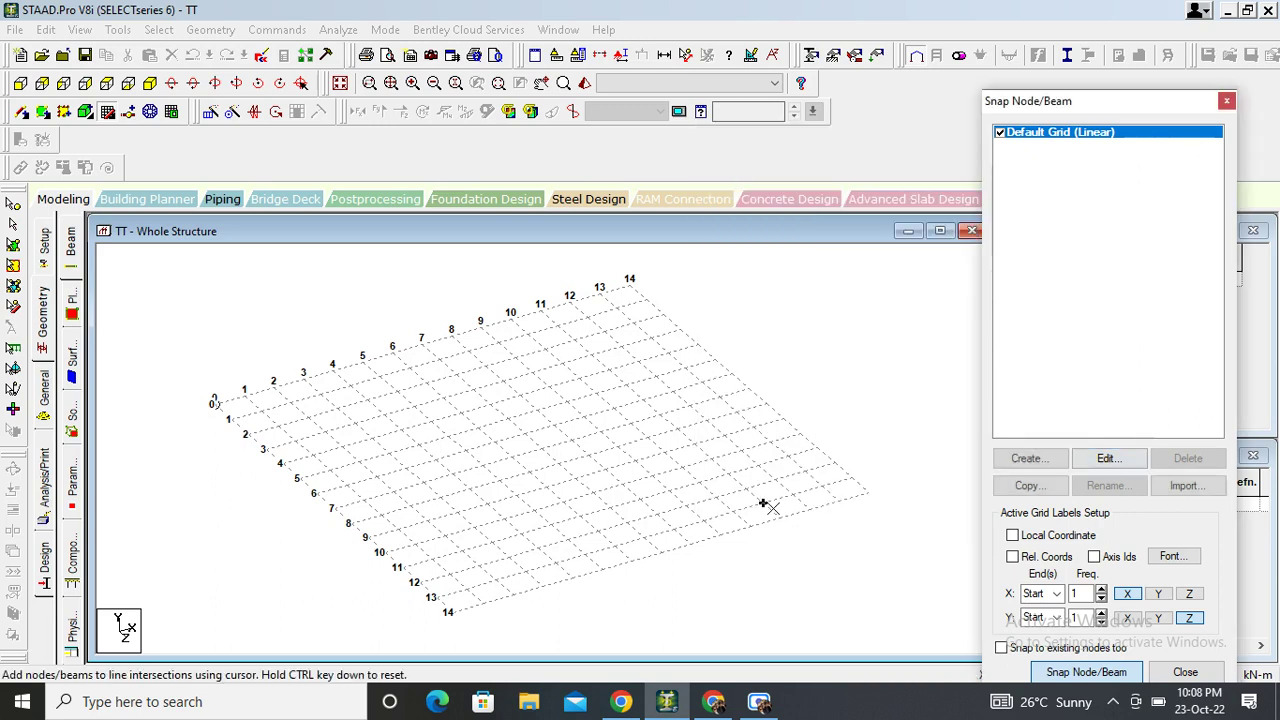
# Step: In plan view, draw the outer square of beams along the grid boundary from 0 to 14 in X and Z
pyautogui.click(20, 83)
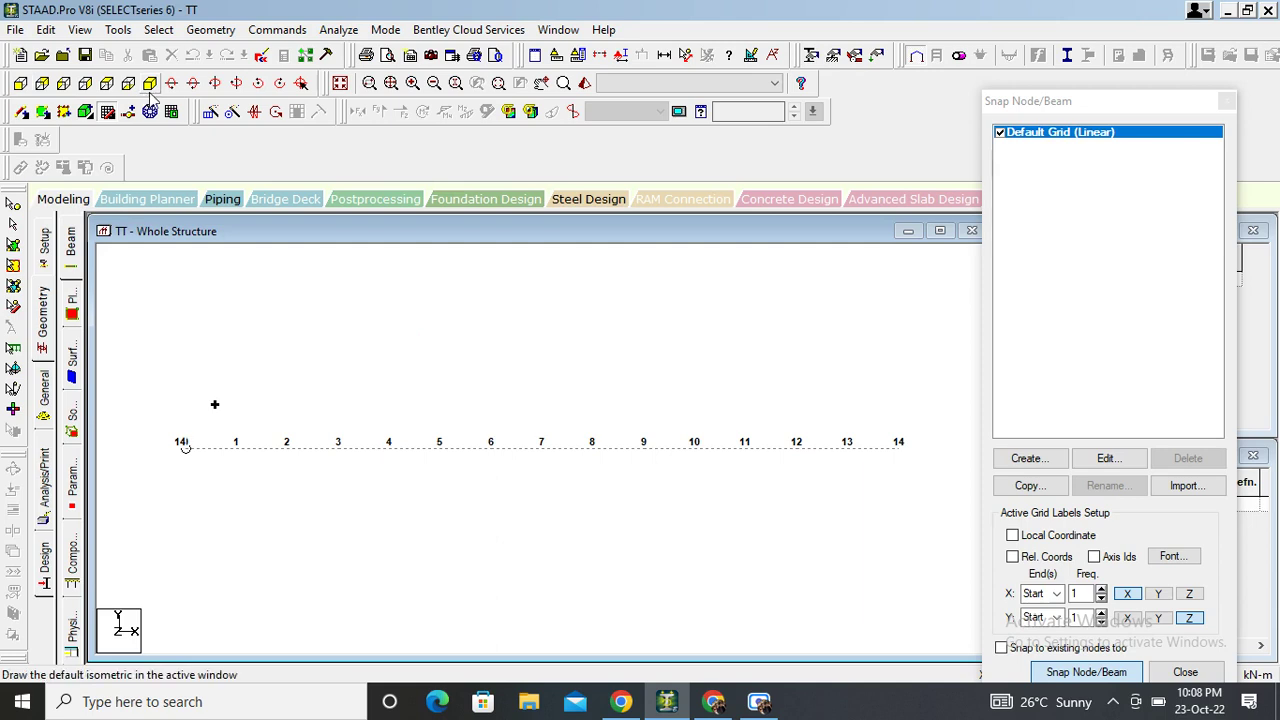
pyautogui.click(106, 83)
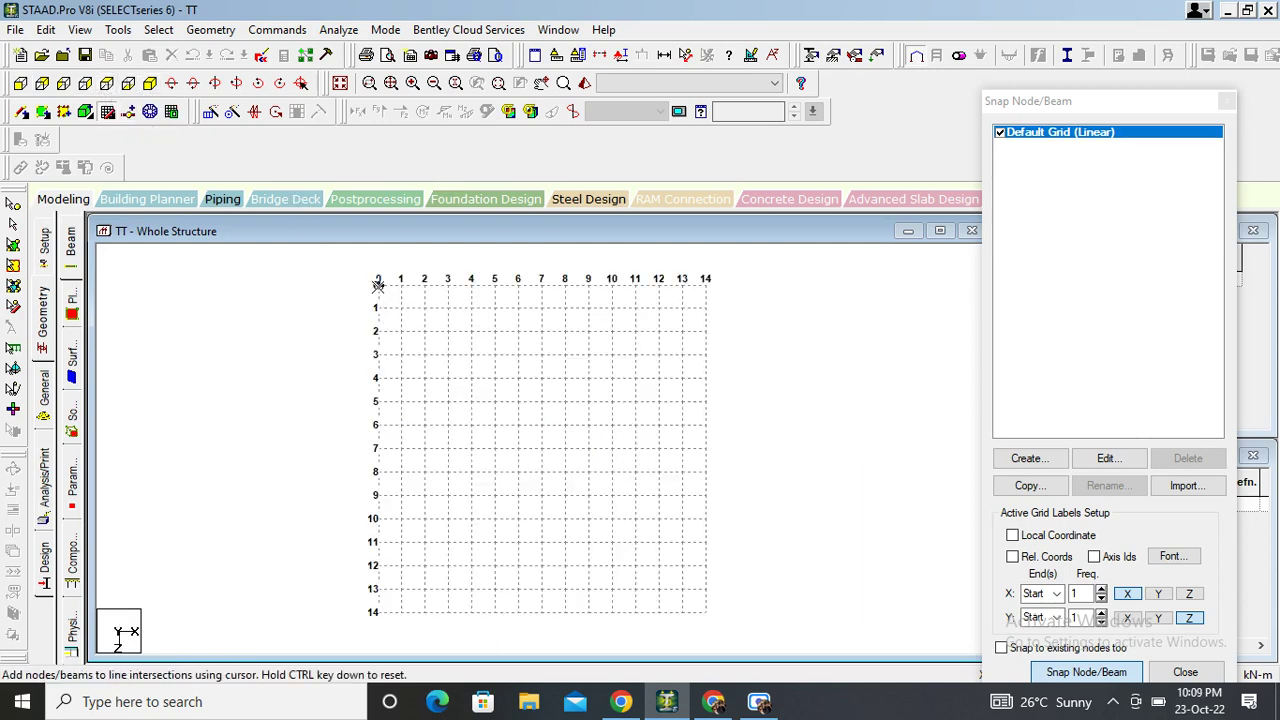
pyautogui.click(377, 285)
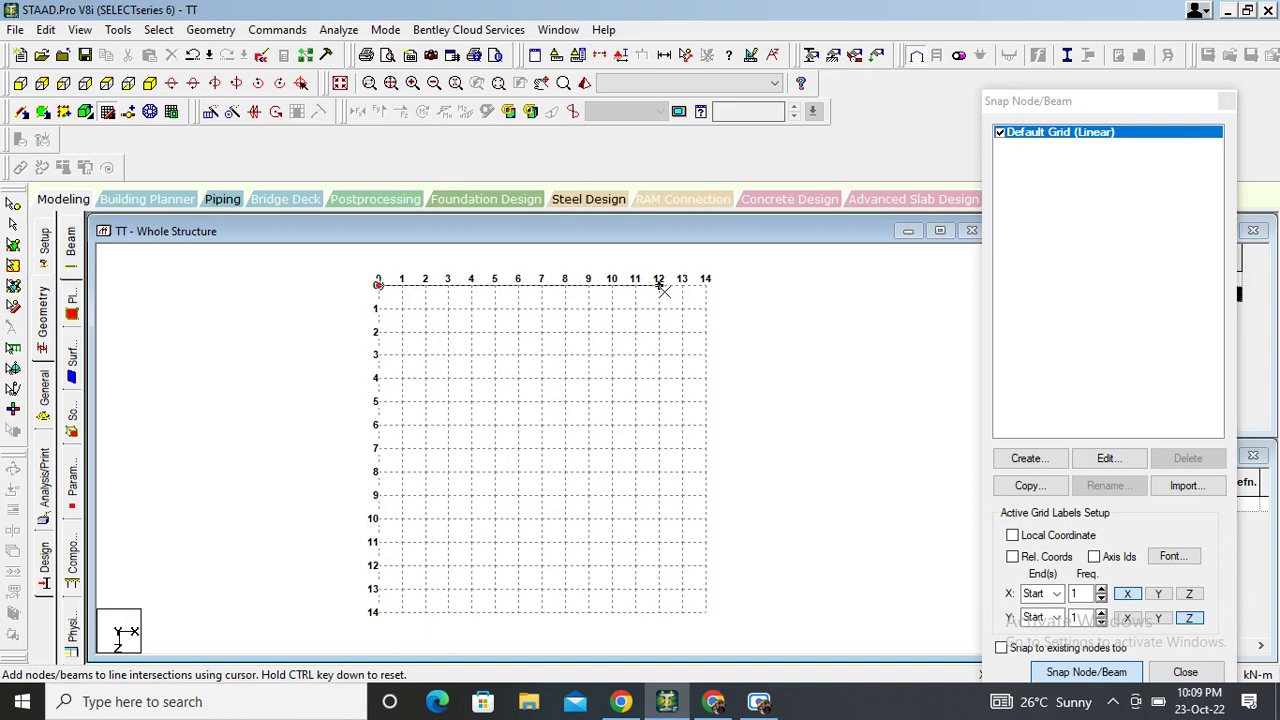
pyautogui.click(705, 285)
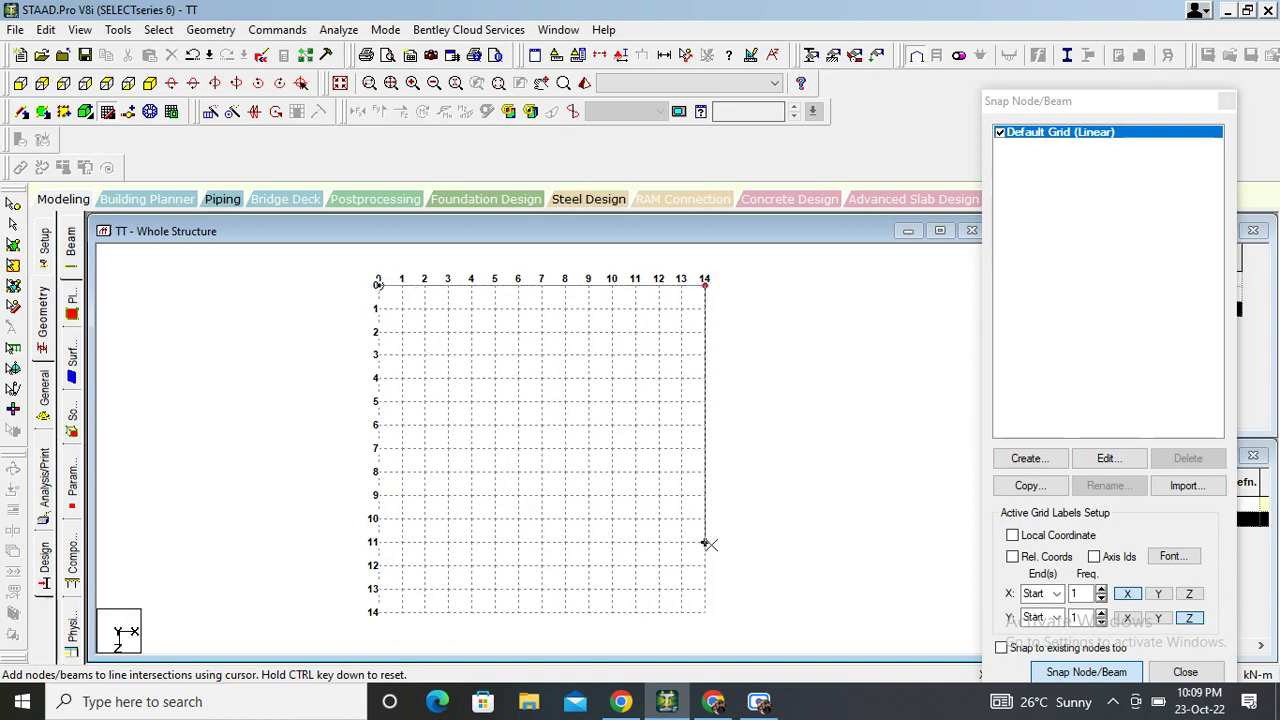
pyautogui.click(705, 609)
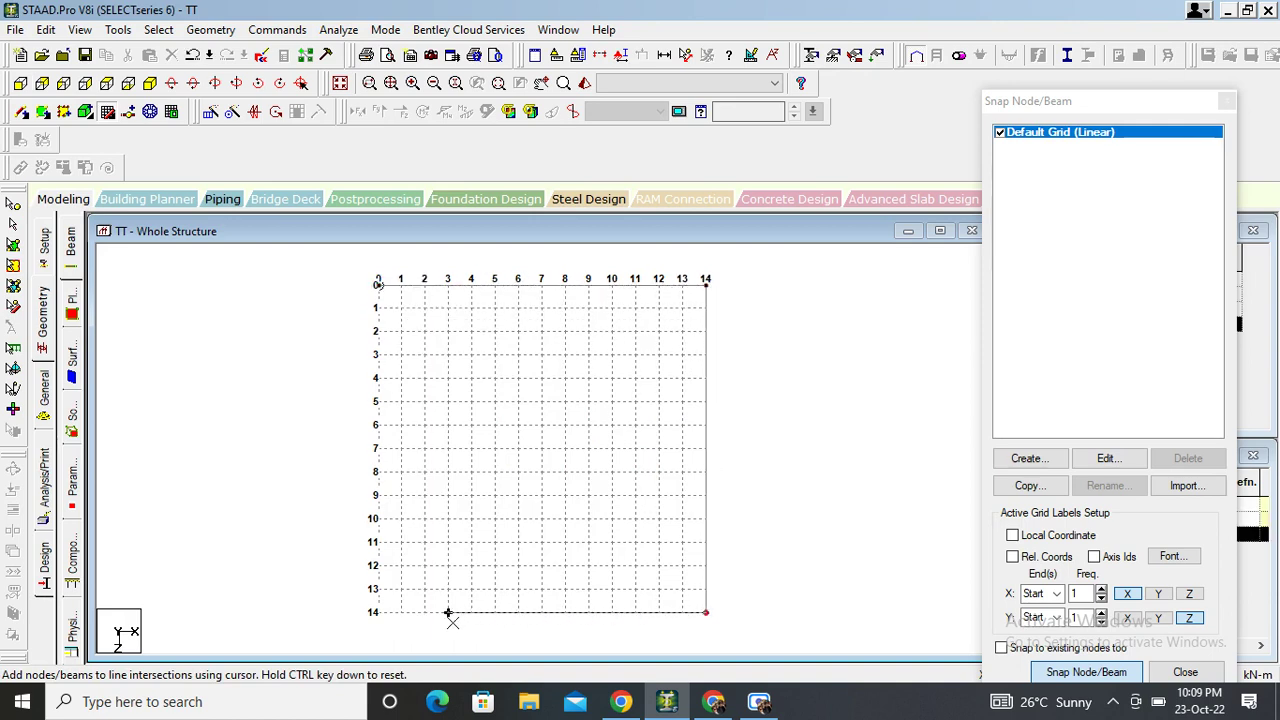
pyautogui.click(378, 612)
pyautogui.click(378, 285)
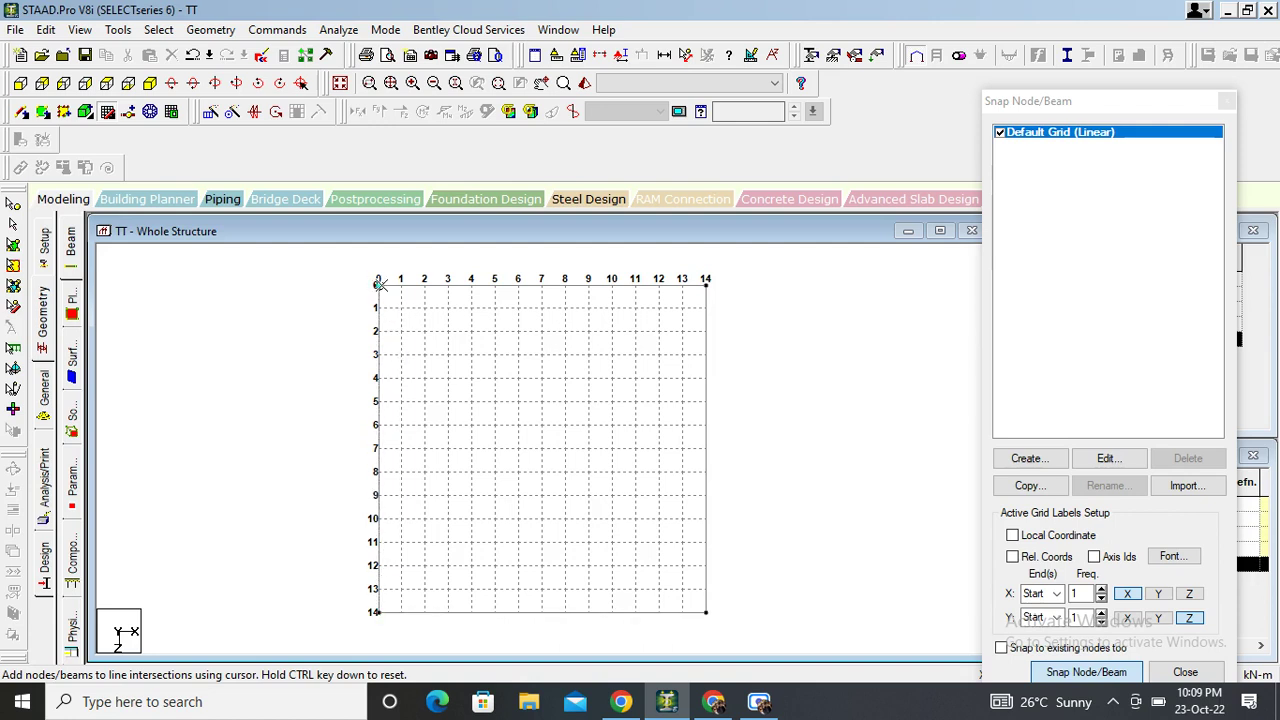
# Step: Draw a second closed square of beams inside the outer one, from 1 to 13 in X and Z
pyautogui.click(111, 114)
pyautogui.click(111, 114)
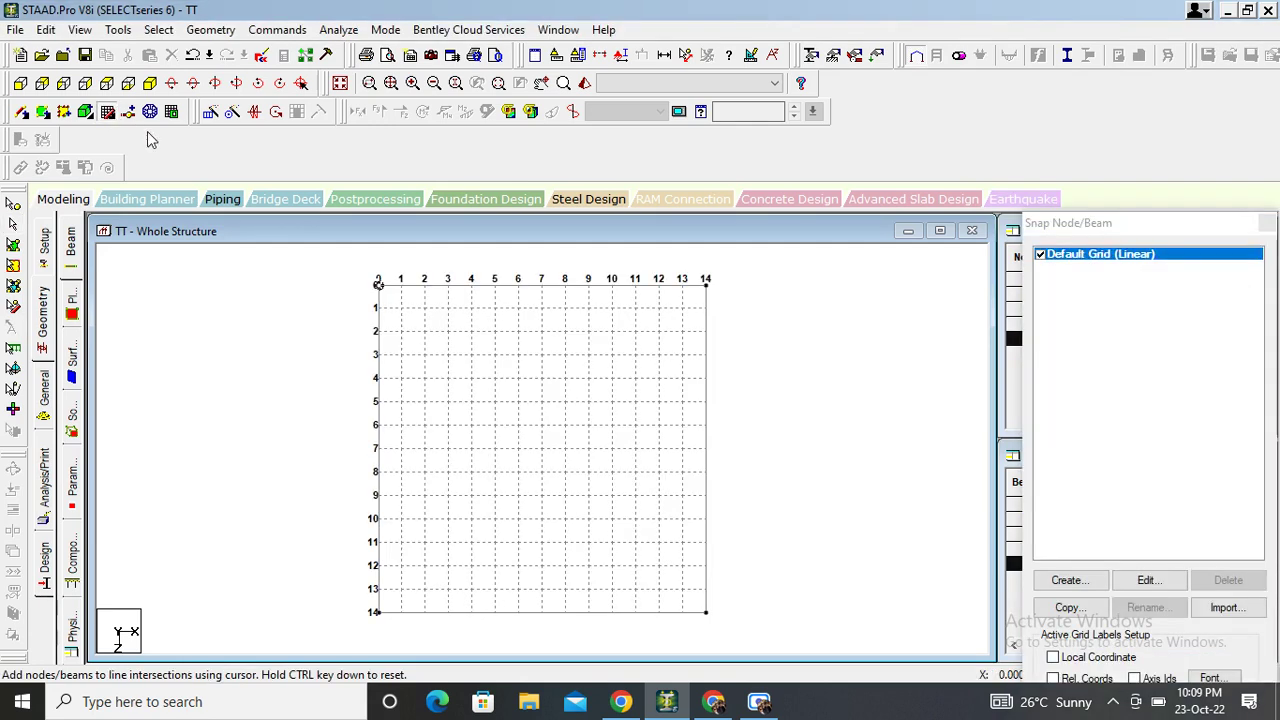
pyautogui.click(401, 307)
pyautogui.click(659, 307)
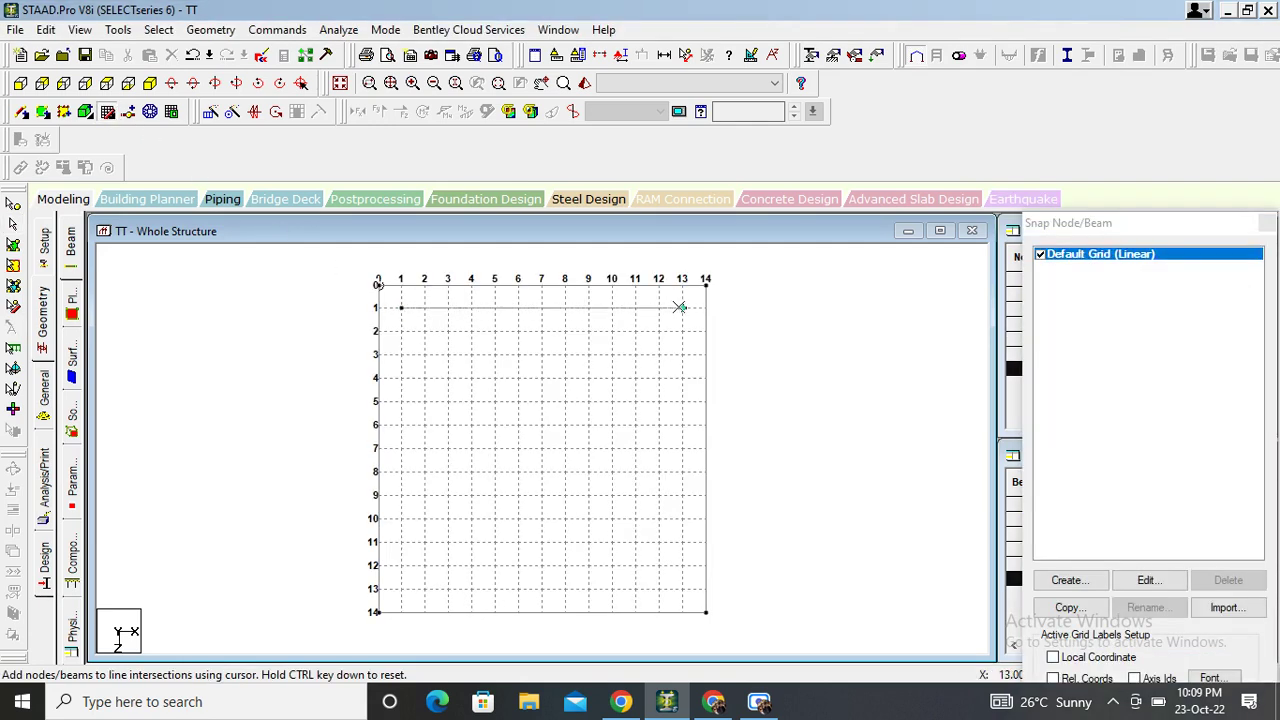
pyautogui.click(676, 599)
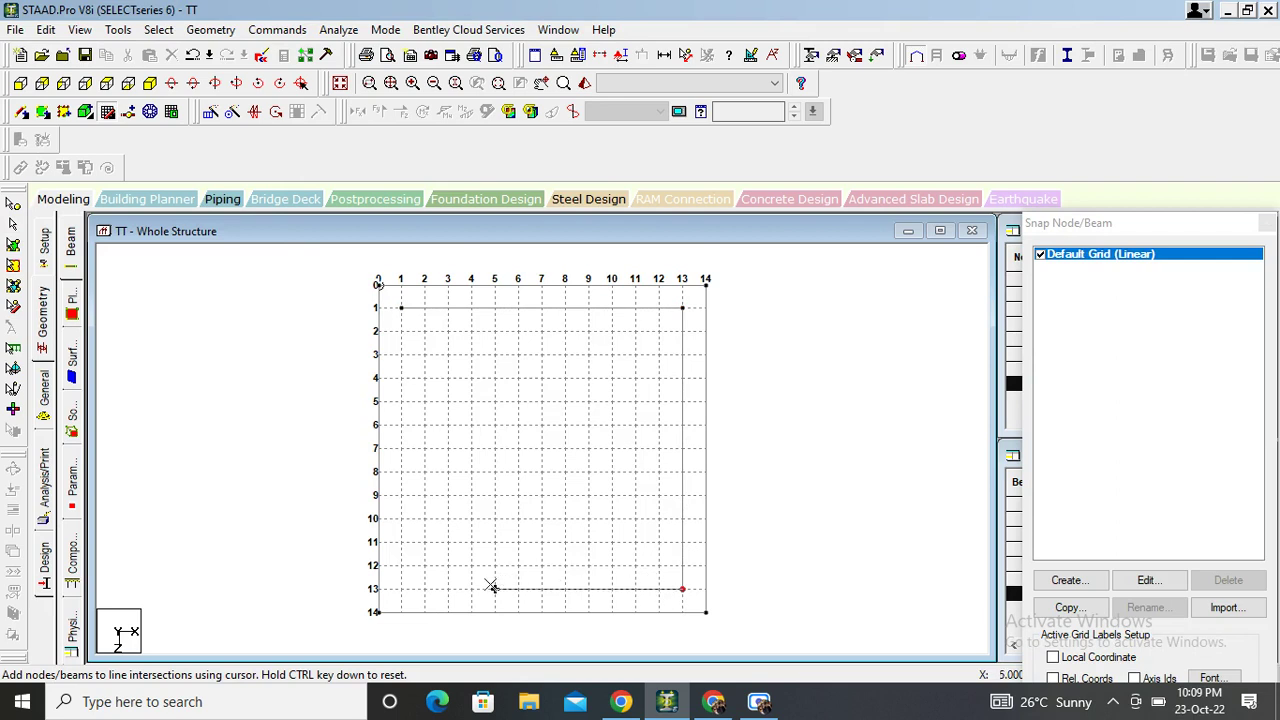
pyautogui.click(401, 588)
pyautogui.click(401, 307)
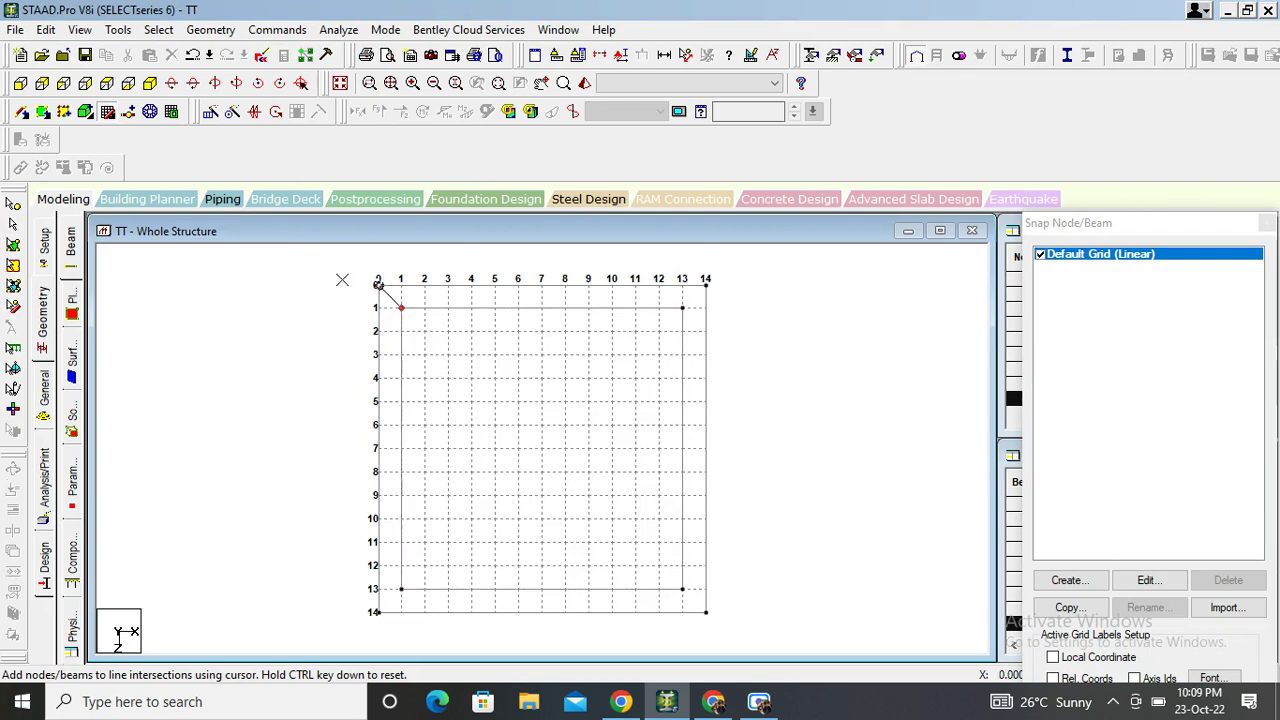
# Step: Draw a third closed square of beams from 2 to 12 in X and Z
pyautogui.click(105, 112)
pyautogui.click(105, 112)
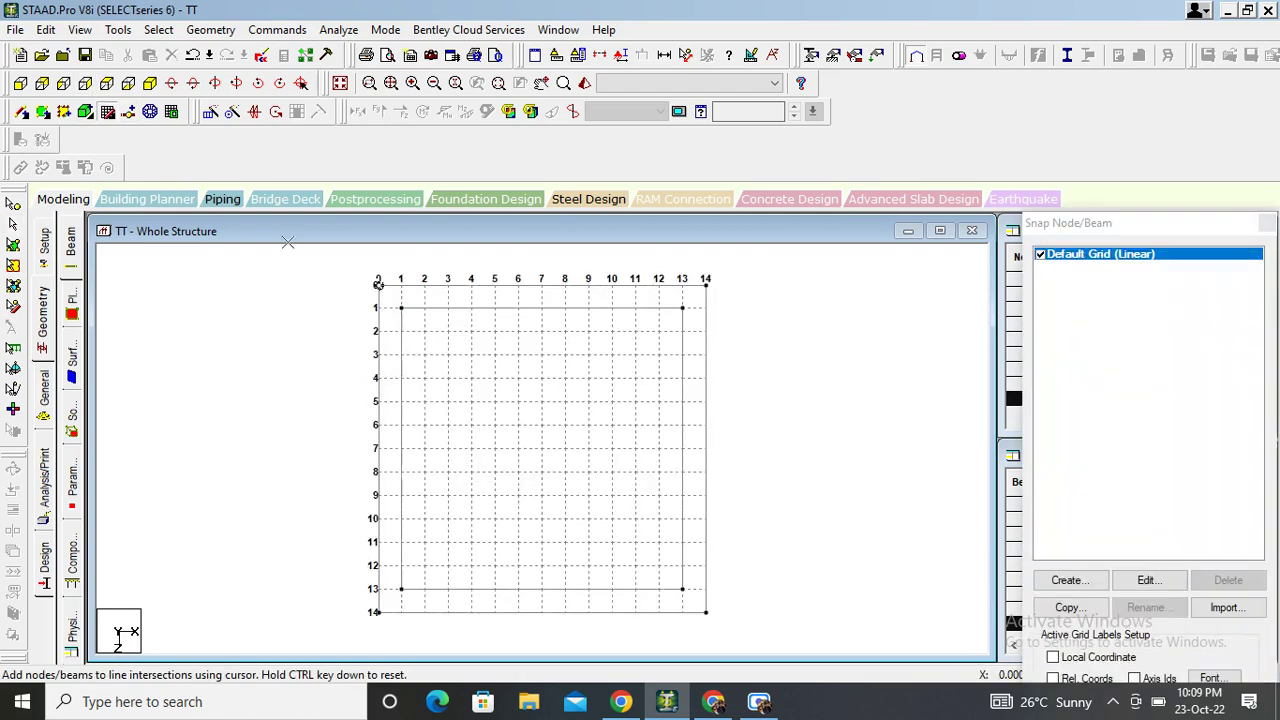
pyautogui.click(424, 331)
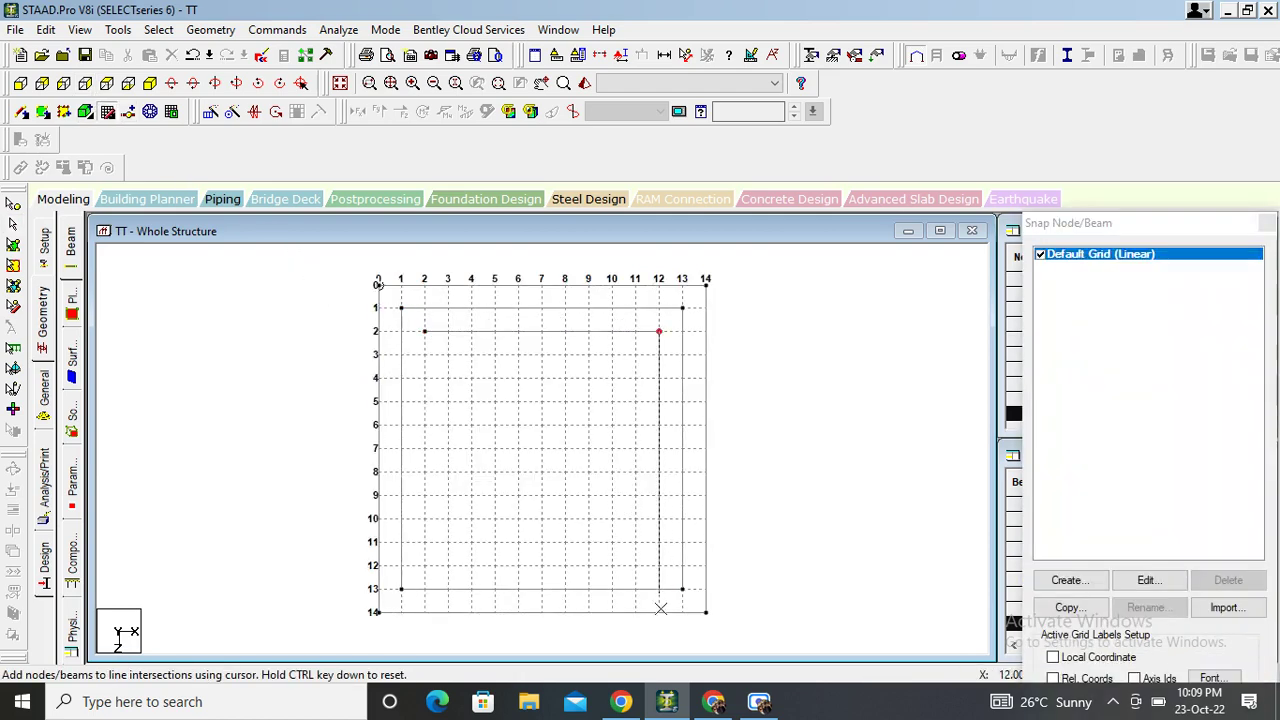
pyautogui.click(659, 566)
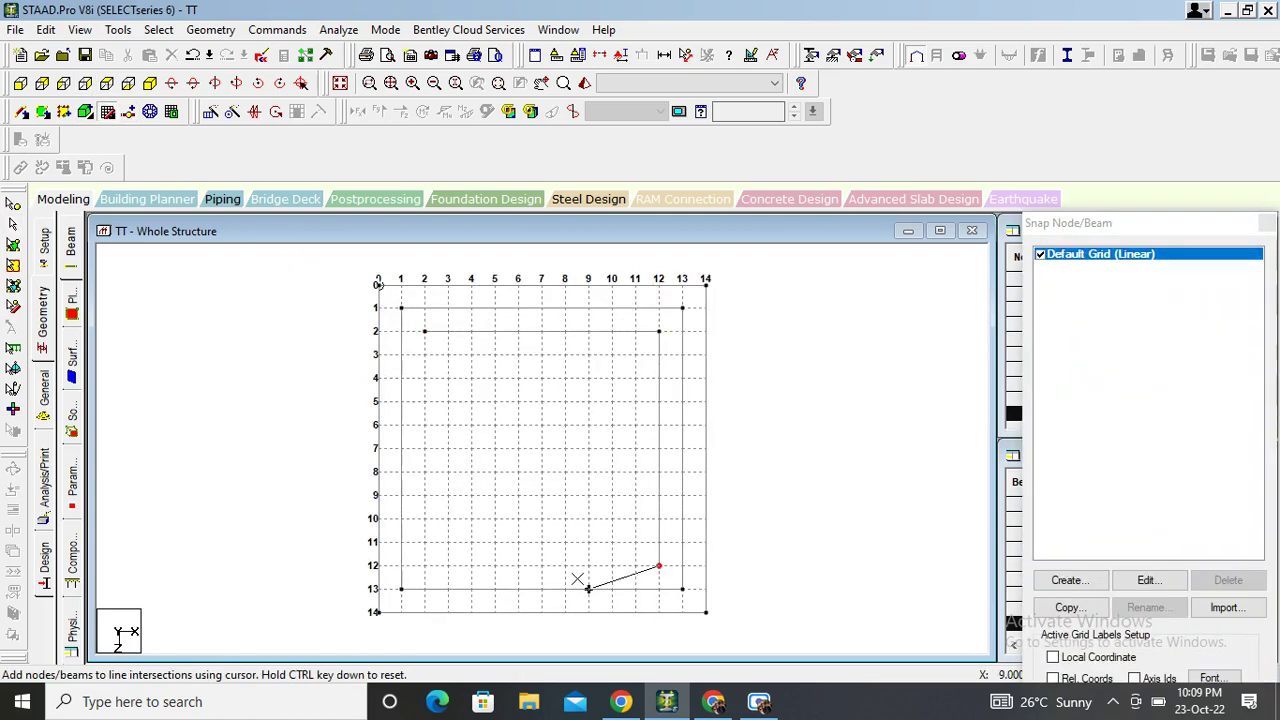
pyautogui.click(424, 565)
pyautogui.click(424, 331)
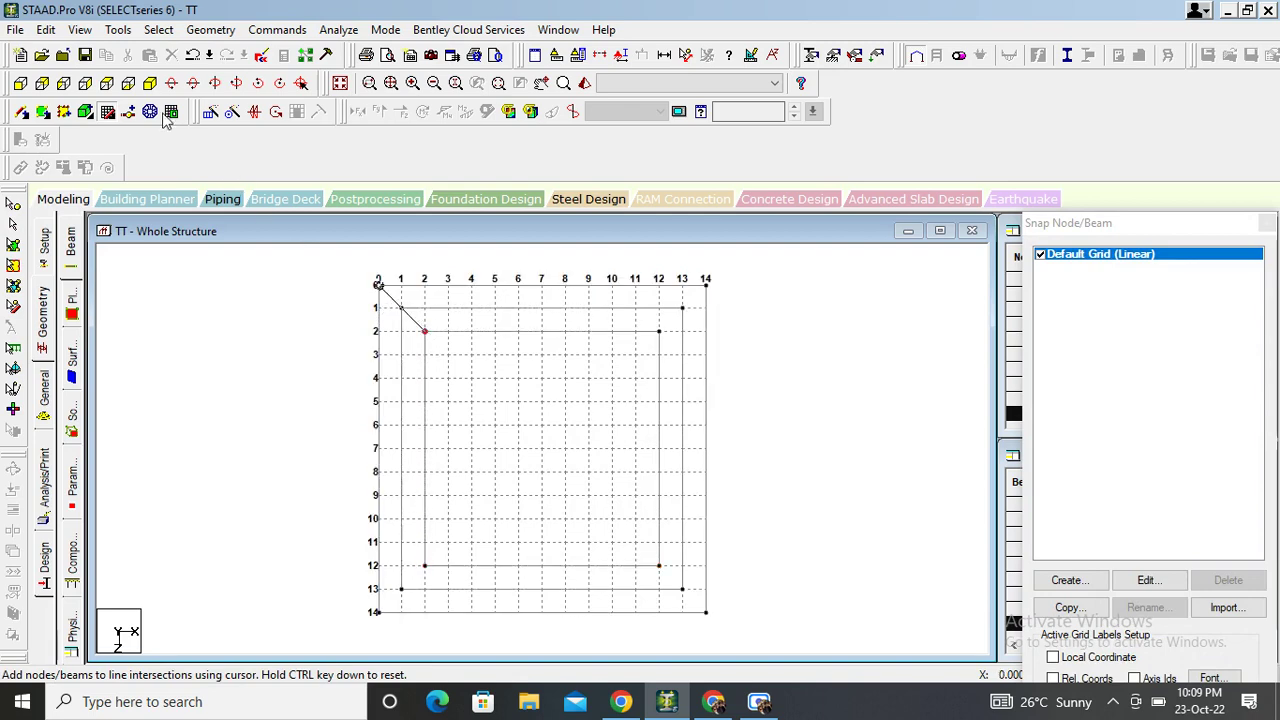
# Step: Draw a fourth closed square of beams from 3 to 11 in X and Z
pyautogui.click(110, 112)
pyautogui.click(110, 112)
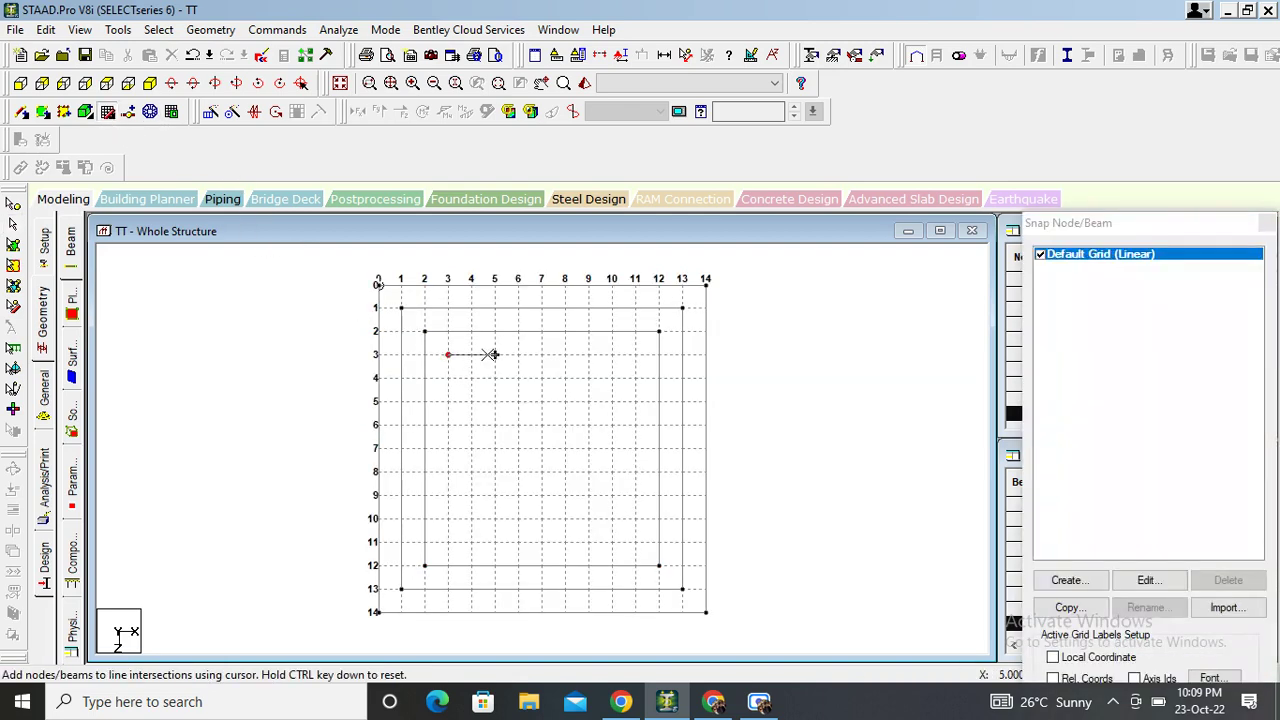
pyautogui.click(636, 355)
pyautogui.click(635, 542)
pyautogui.click(448, 542)
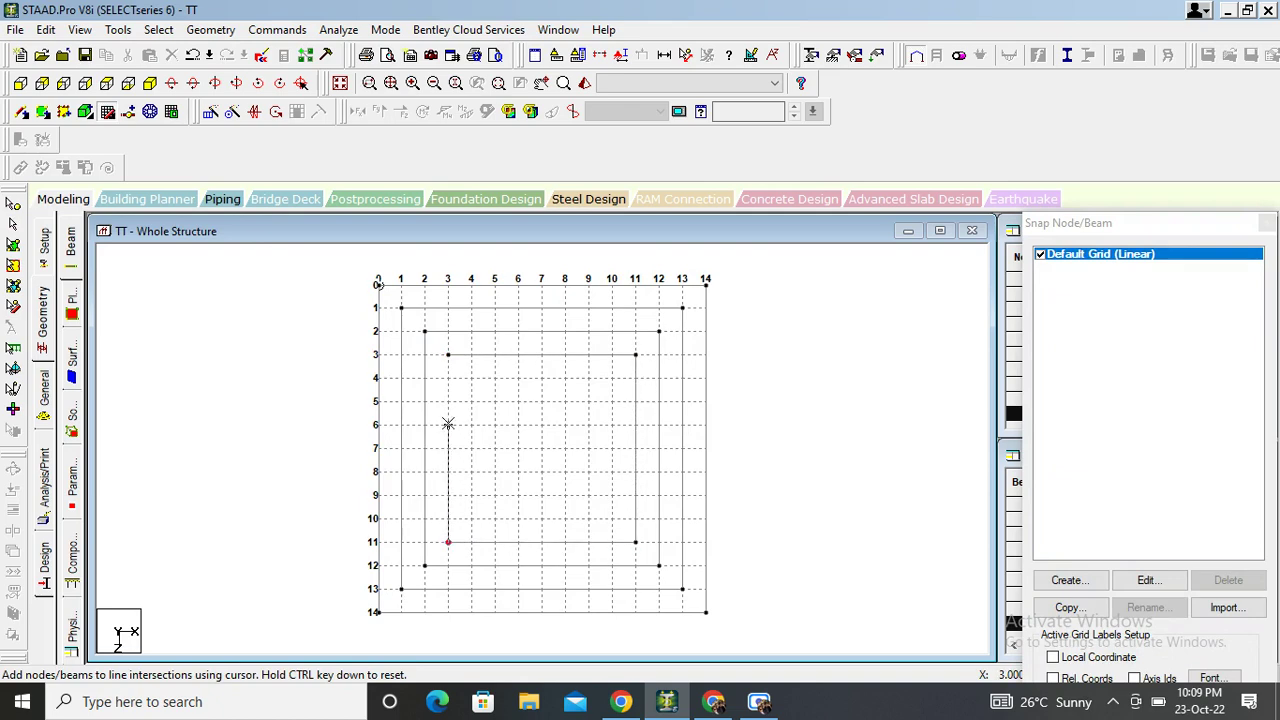
pyautogui.click(448, 355)
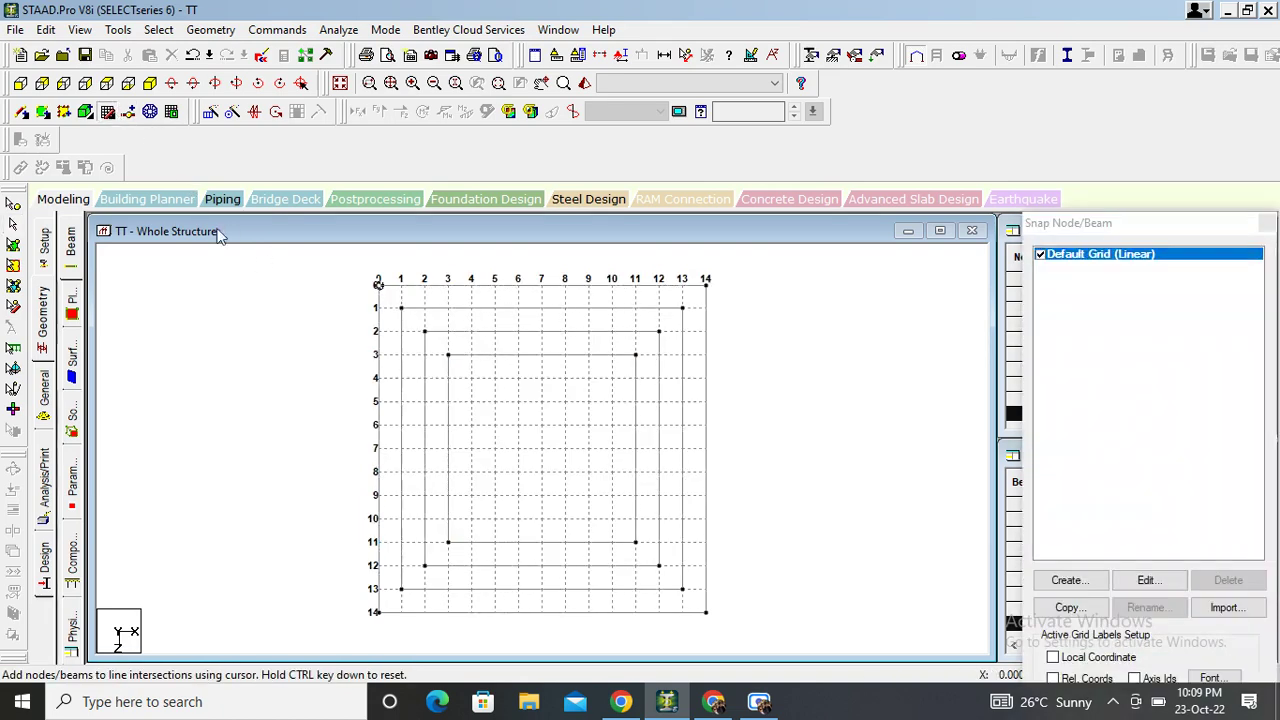
# Step: Draw a fifth closed square of beams from 4 to 10 in X and Z
pyautogui.click(471, 378)
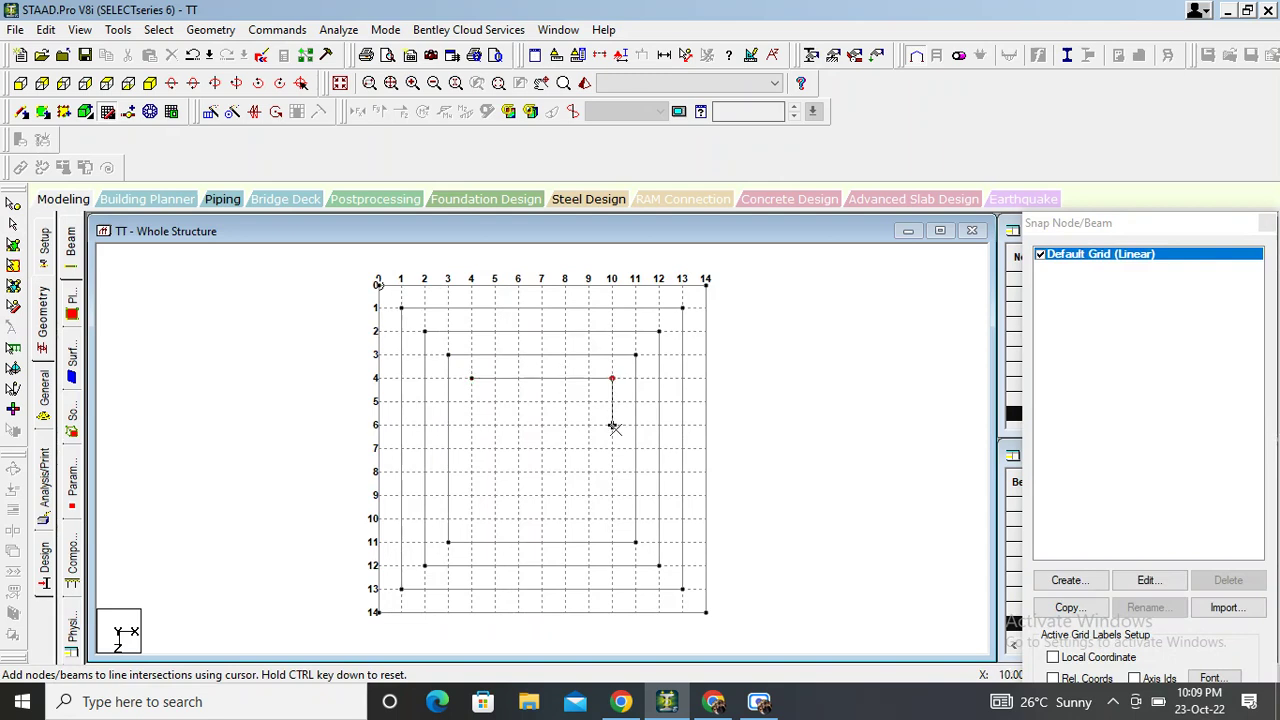
pyautogui.click(612, 519)
pyautogui.click(471, 518)
pyautogui.click(471, 378)
pyautogui.press('Escape')
# Step: Draw a sixth closed square of beams from 5 to 9 in X and Z
pyautogui.click(494, 400)
pyautogui.click(588, 401)
pyautogui.click(494, 495)
pyautogui.click(495, 401)
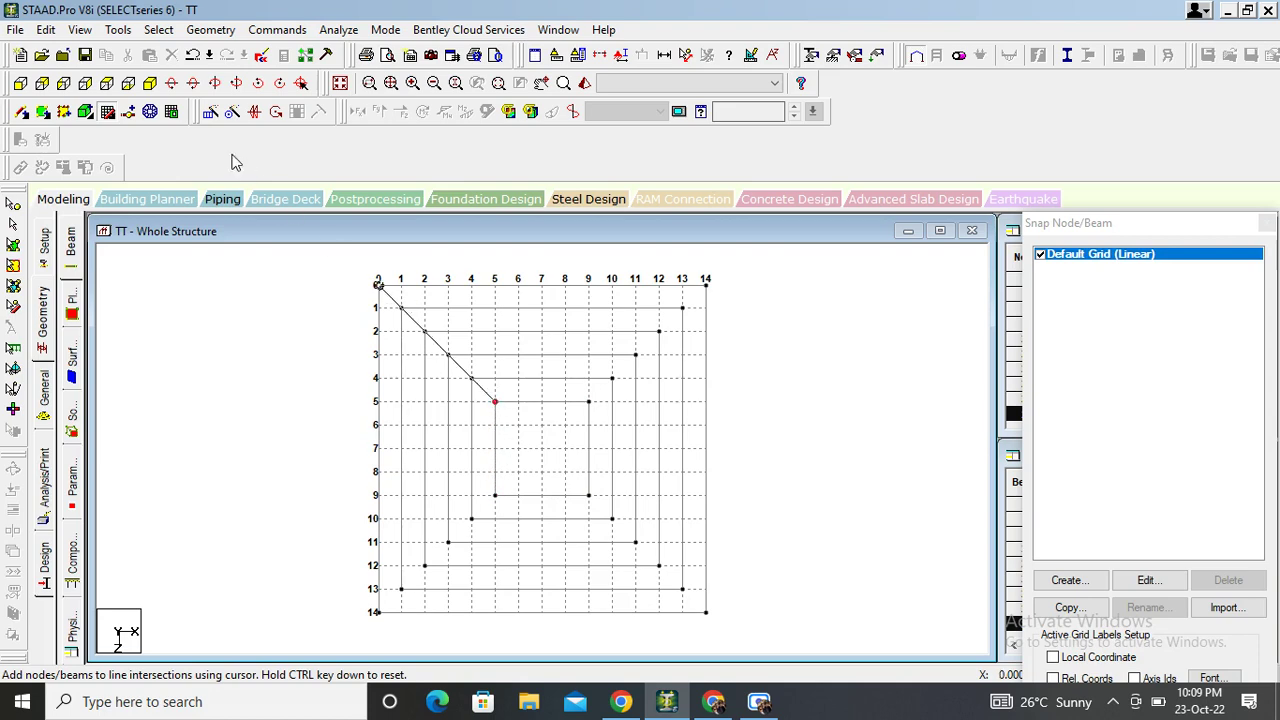
# Step: Draw the innermost closed square of beams from 6 to 8 in X and Z and end the beam chain
pyautogui.click(107, 111)
pyautogui.click(128, 111)
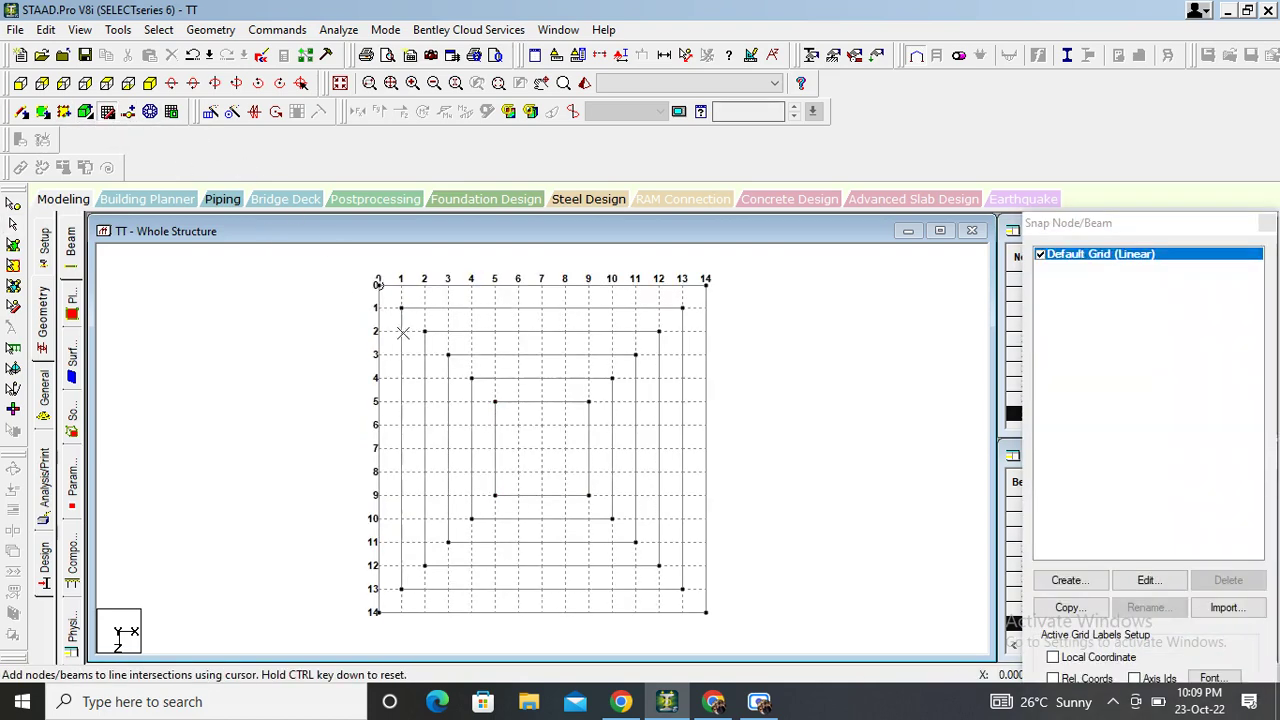
pyautogui.click(518, 425)
pyautogui.click(565, 425)
pyautogui.click(565, 471)
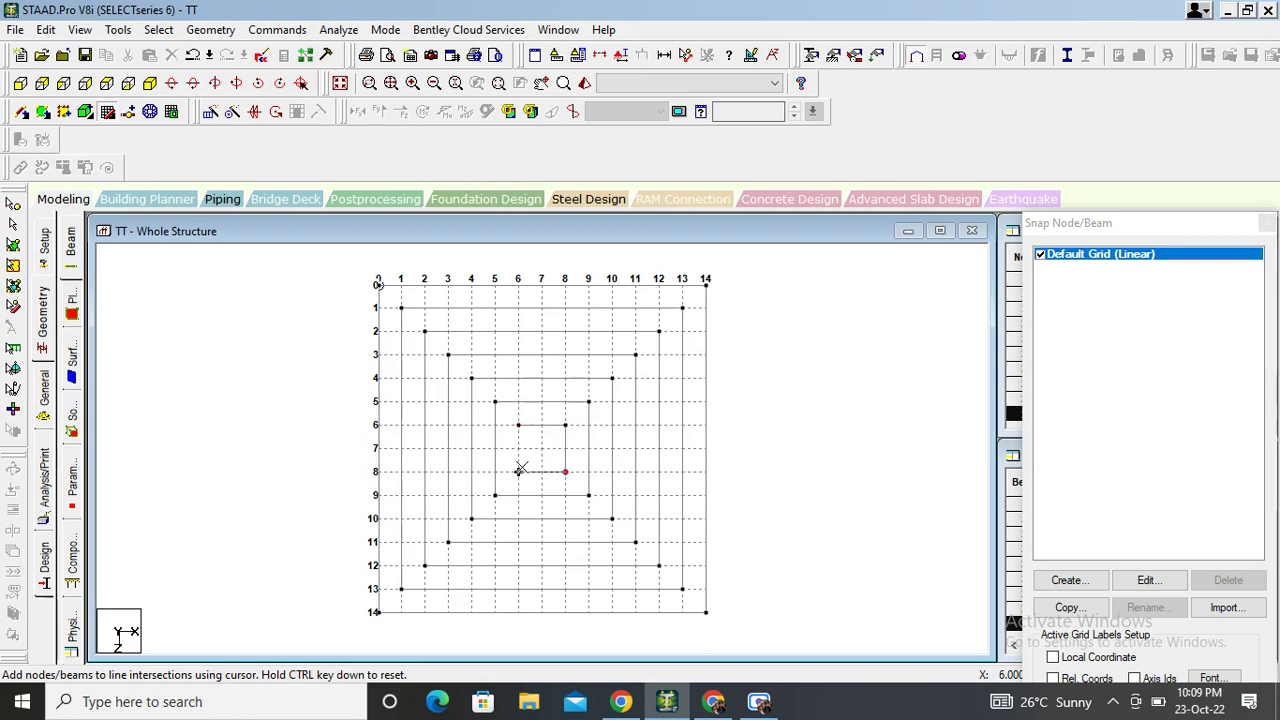
pyautogui.click(518, 471)
pyautogui.click(518, 425)
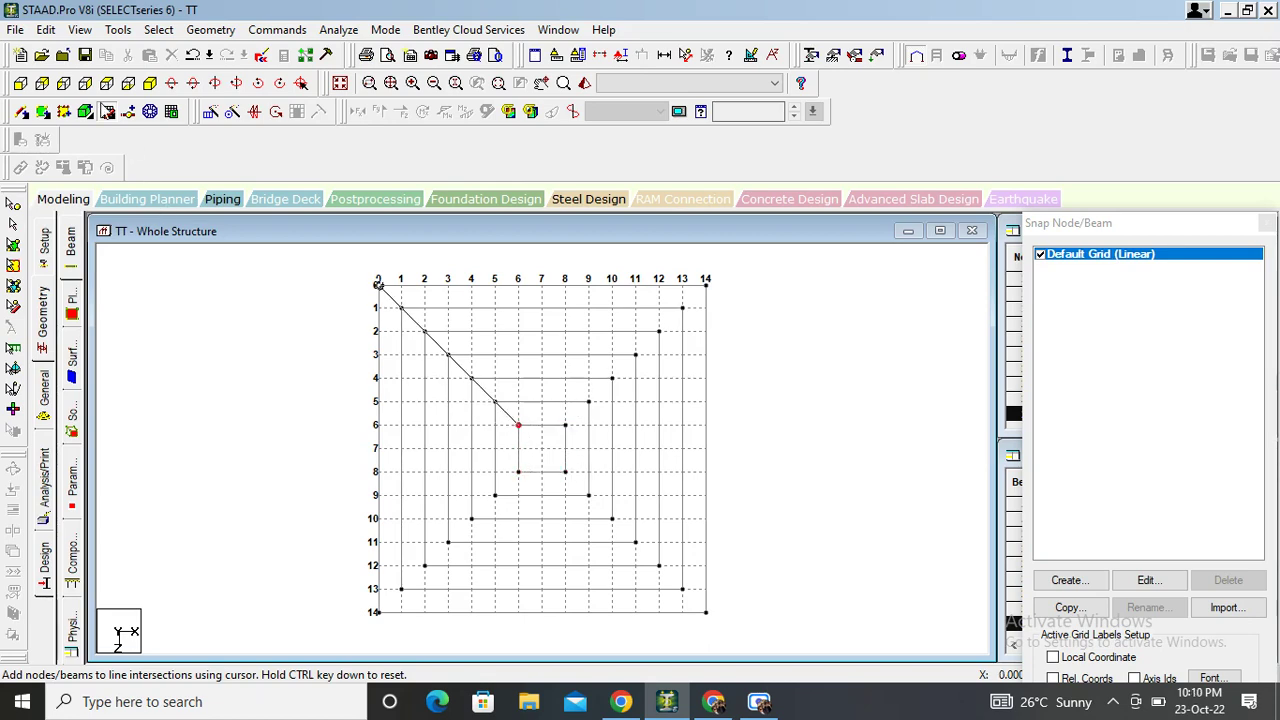
pyautogui.press('Escape')
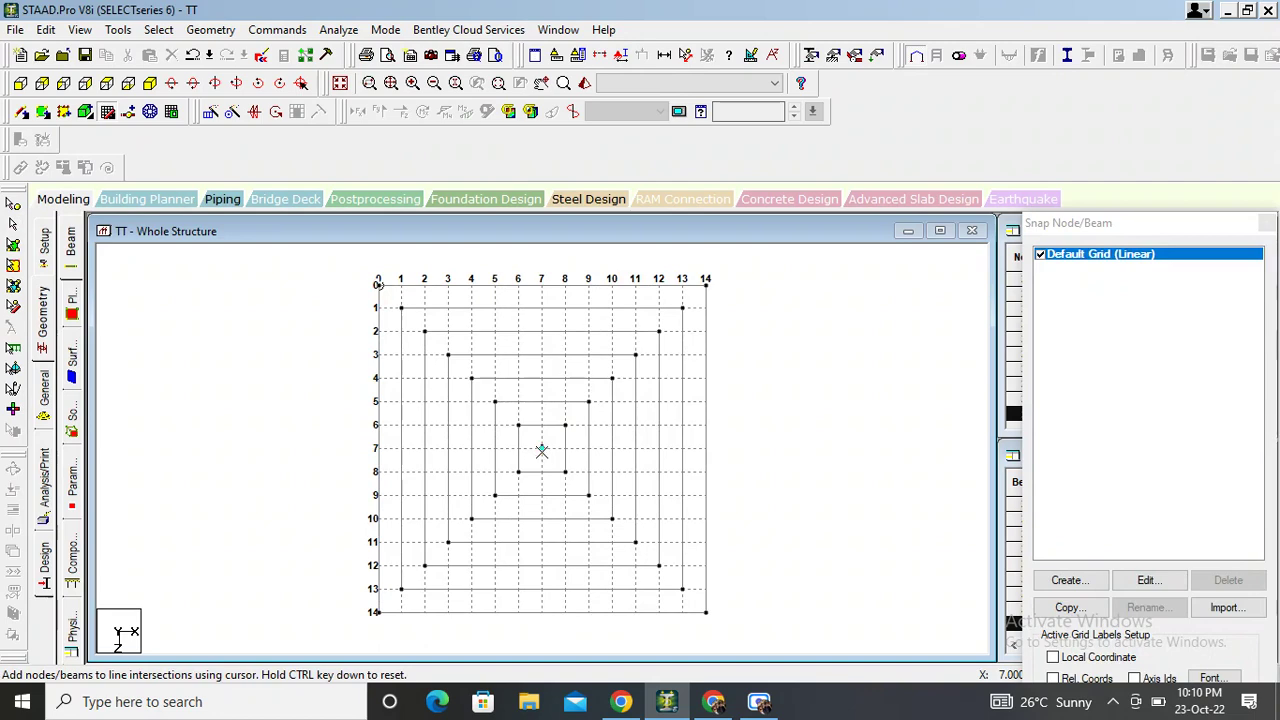
# Step: Add a node at the grid centre, 7 in X and 7 in Z, and close the snap grid
pyautogui.click(539, 447)
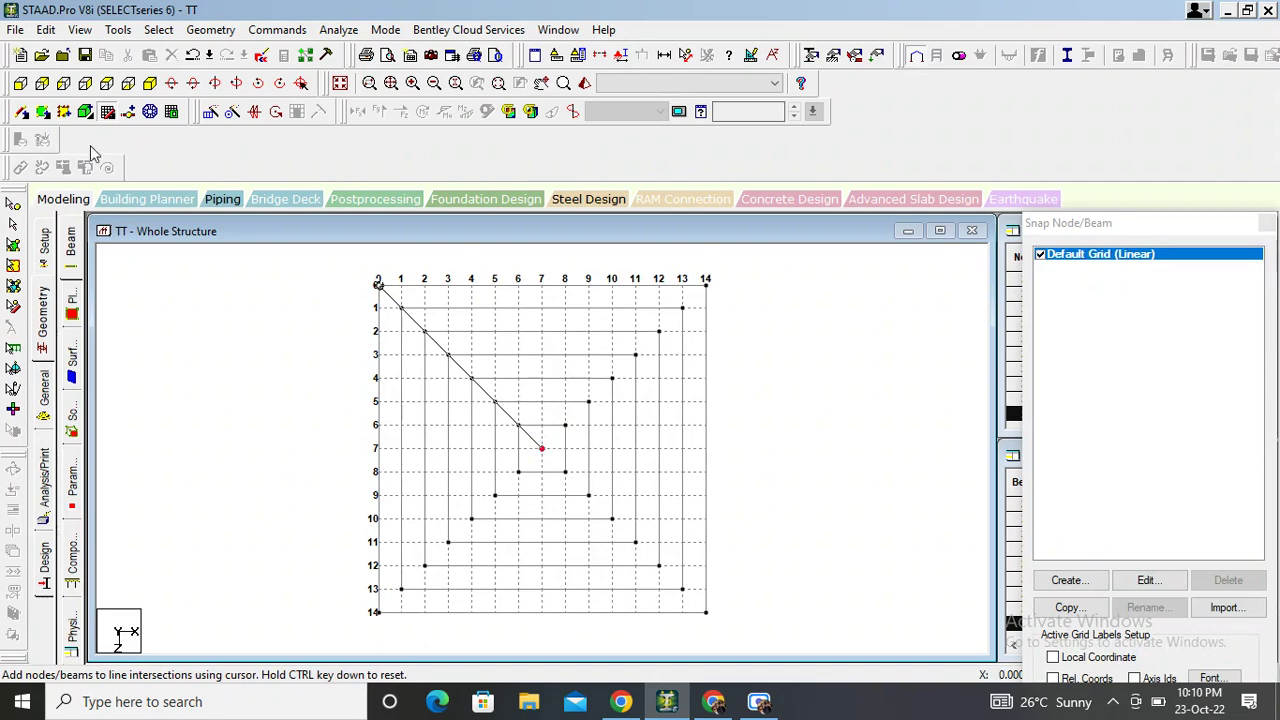
pyautogui.click(104, 113)
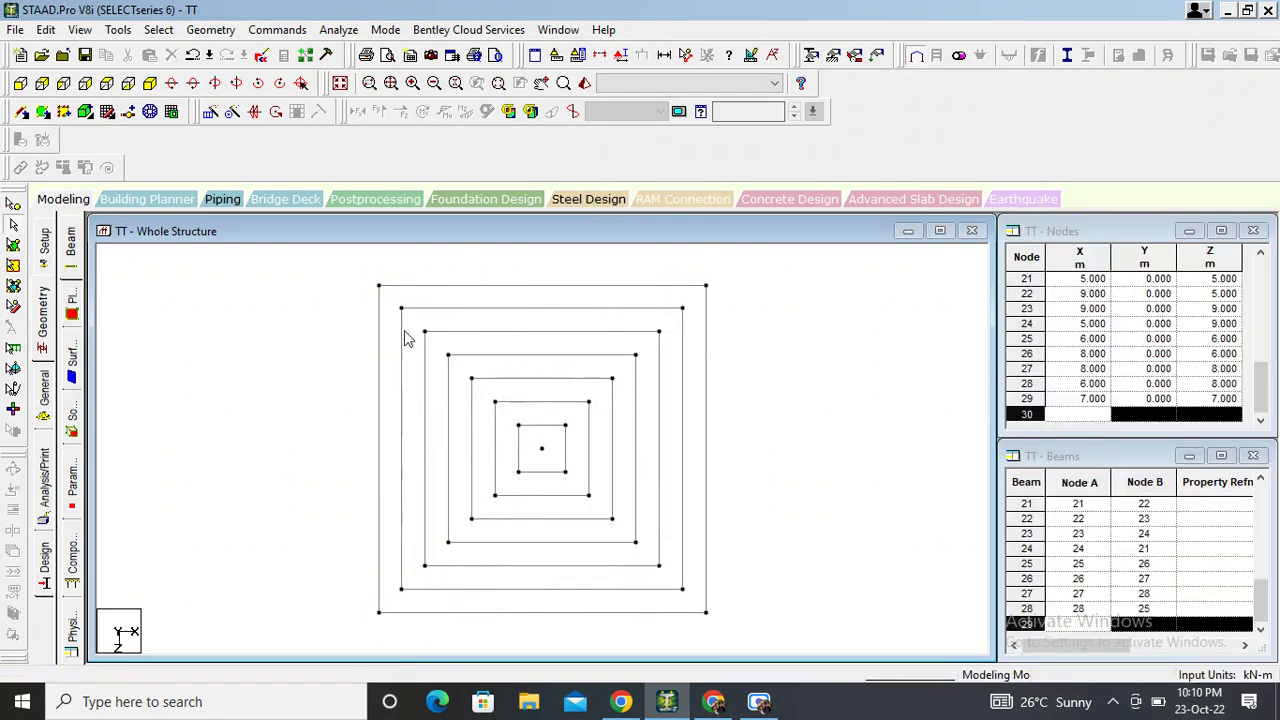
pyautogui.click(541, 440)
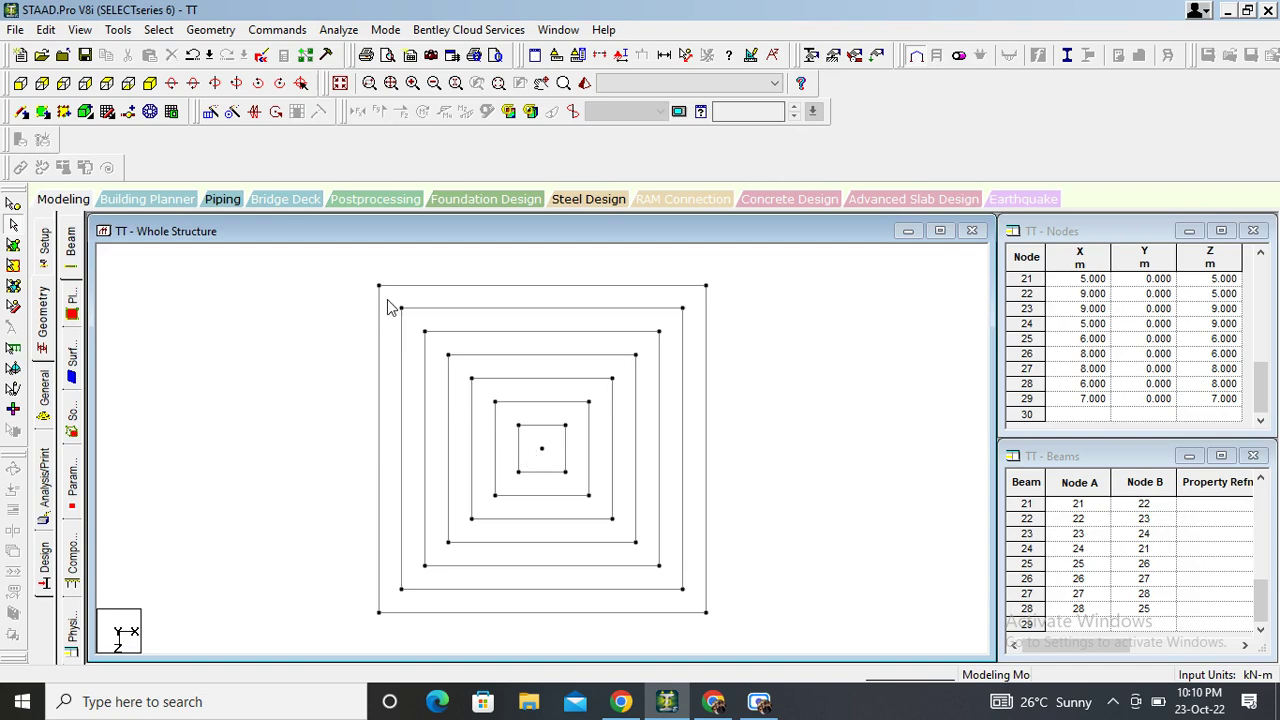
# Step: Raise all beam squares inside the outermost one by 5 m in Y, accepting the splitting of existing members
pyautogui.moveTo(388, 300); pyautogui.dragTo(693, 598)
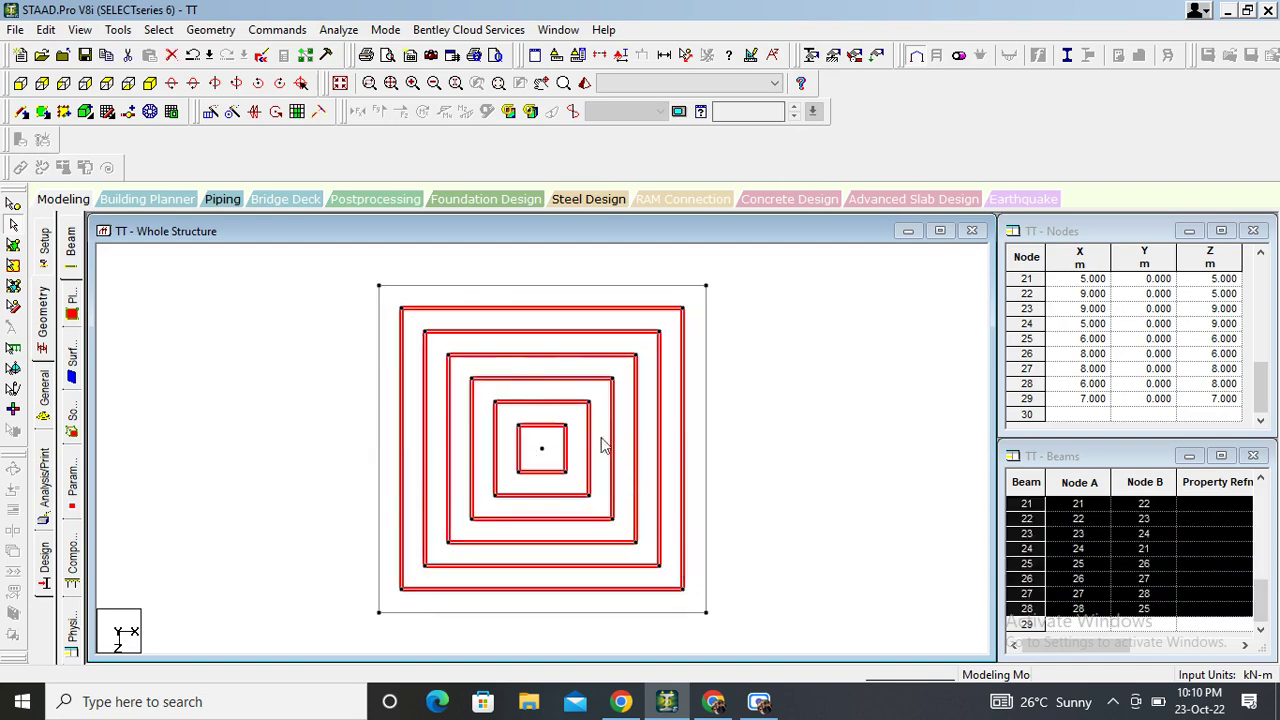
pyautogui.rightClick(515, 378)
pyautogui.click(557, 285)
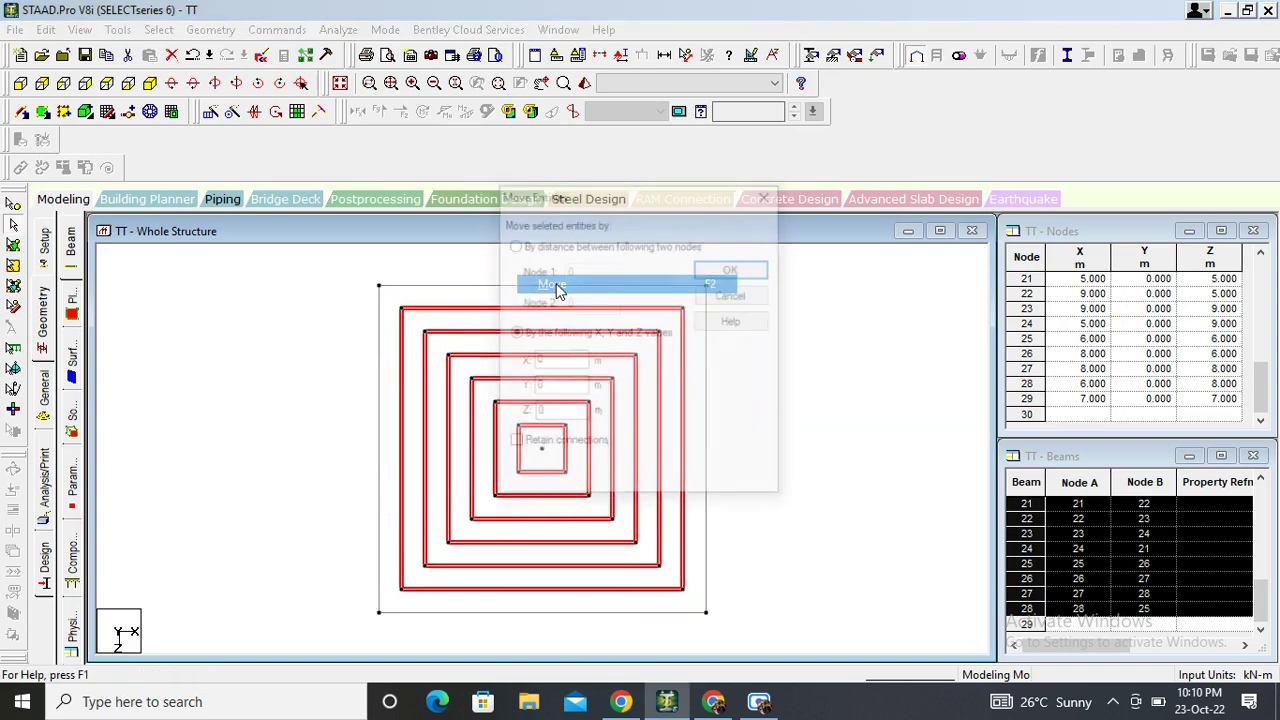
pyautogui.doubleClick(538, 389)
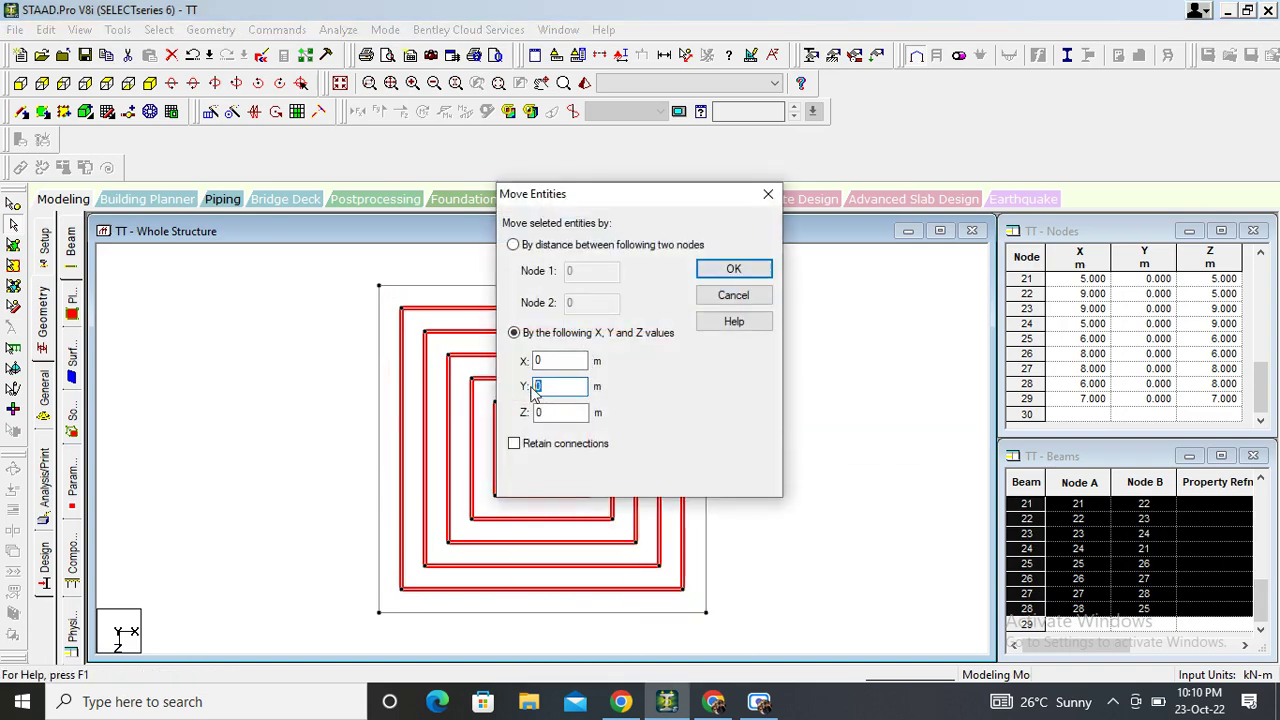
pyautogui.press('Return')
pyautogui.press('Return')
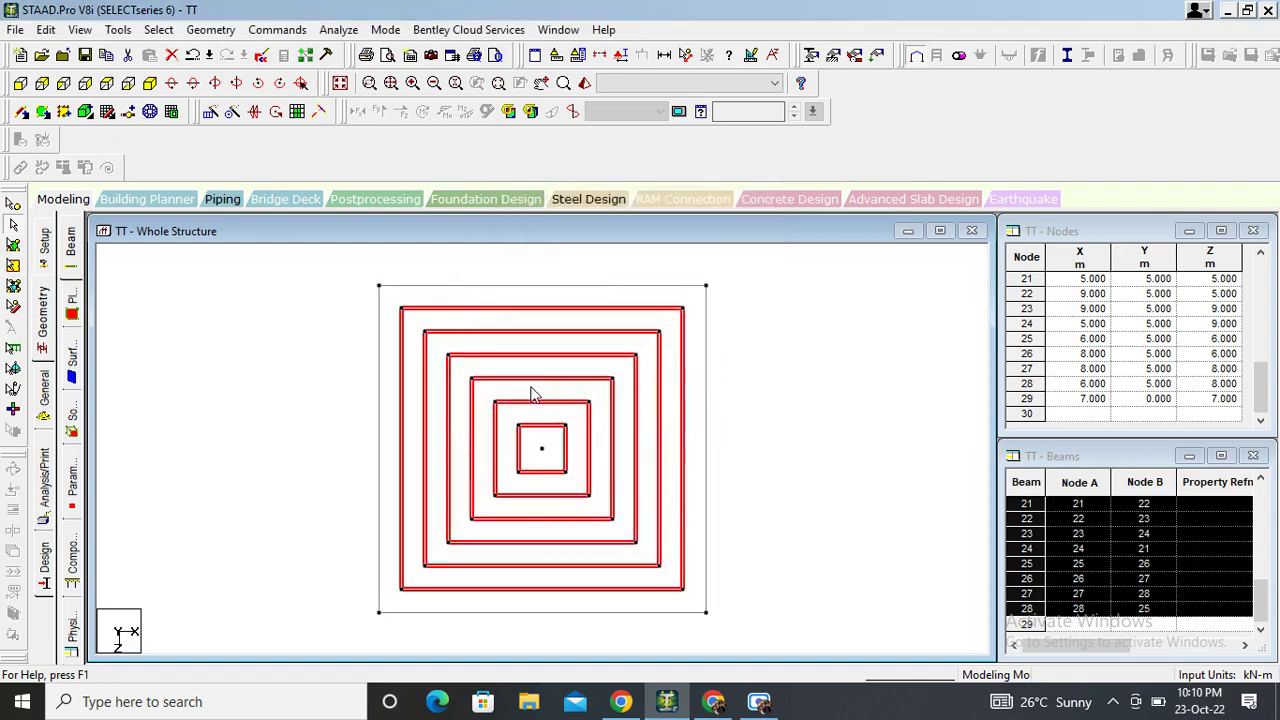
# Step: Raise the five innermost beam squares by another 5 m in Y, accepting the member splitting
pyautogui.moveTo(416, 325); pyautogui.dragTo(666, 575)
pyautogui.rightClick(584, 432)
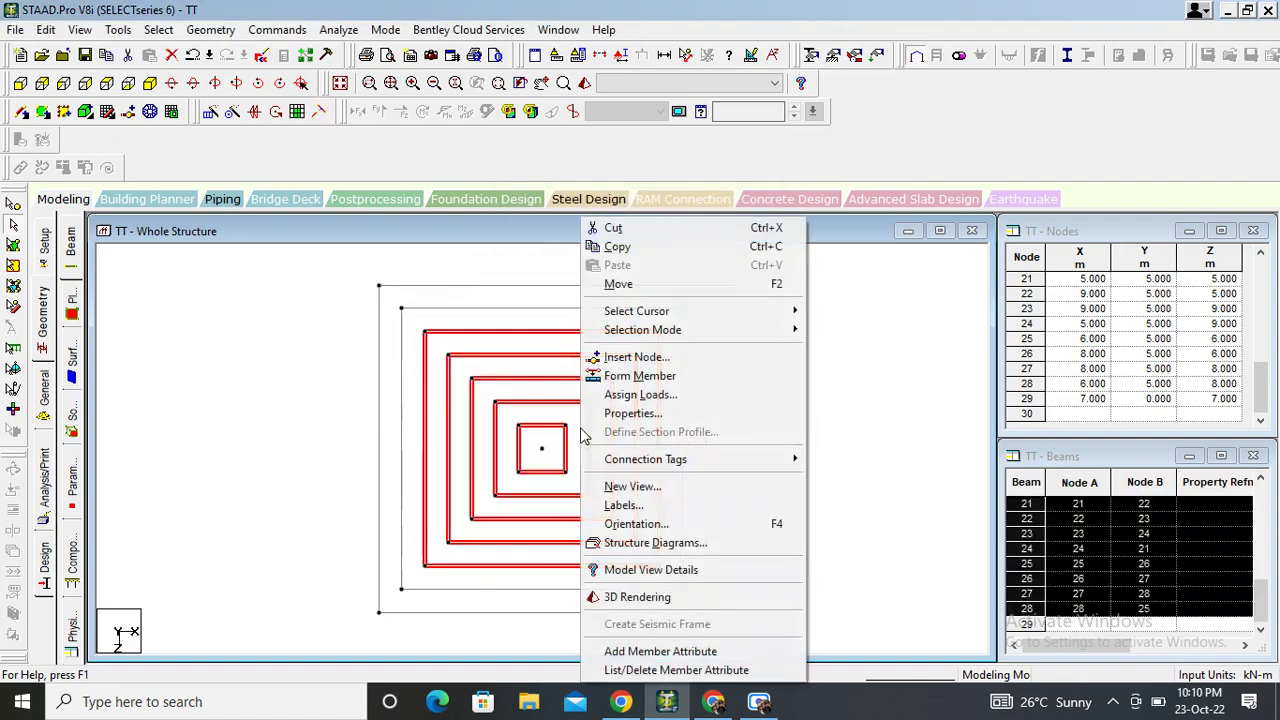
pyautogui.click(630, 287)
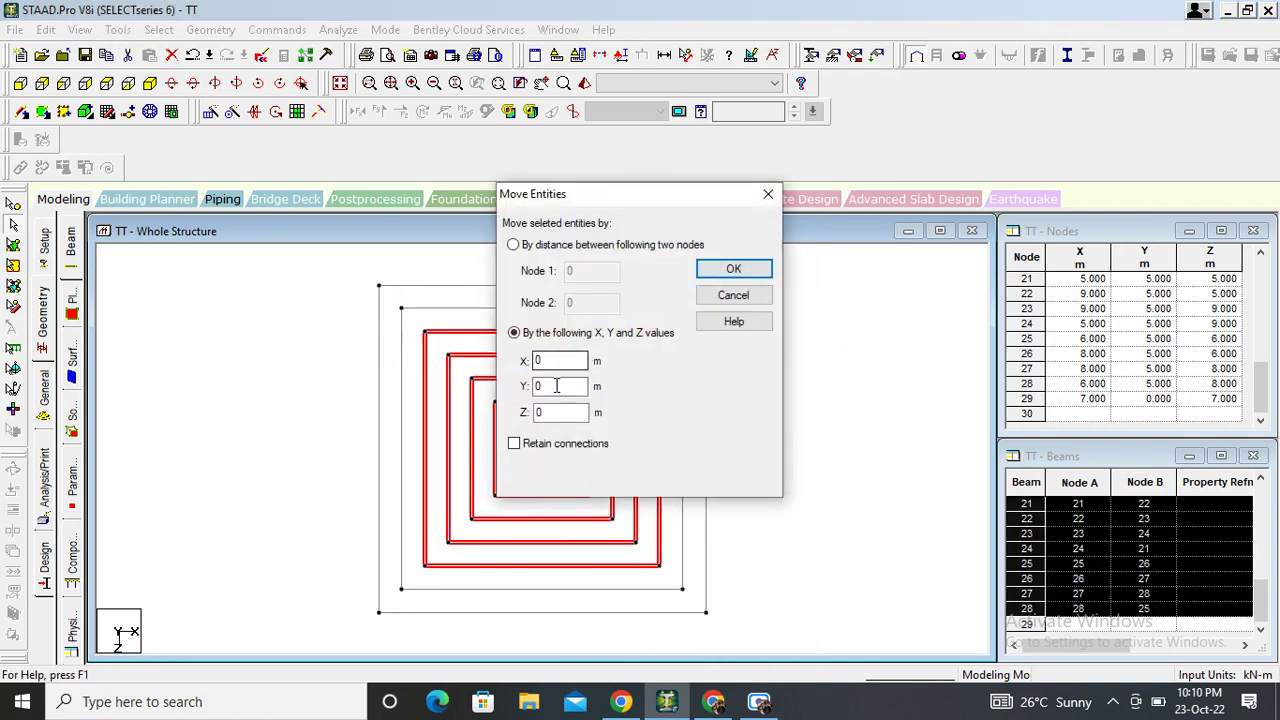
pyautogui.press('Tab')
pyautogui.press('Return')
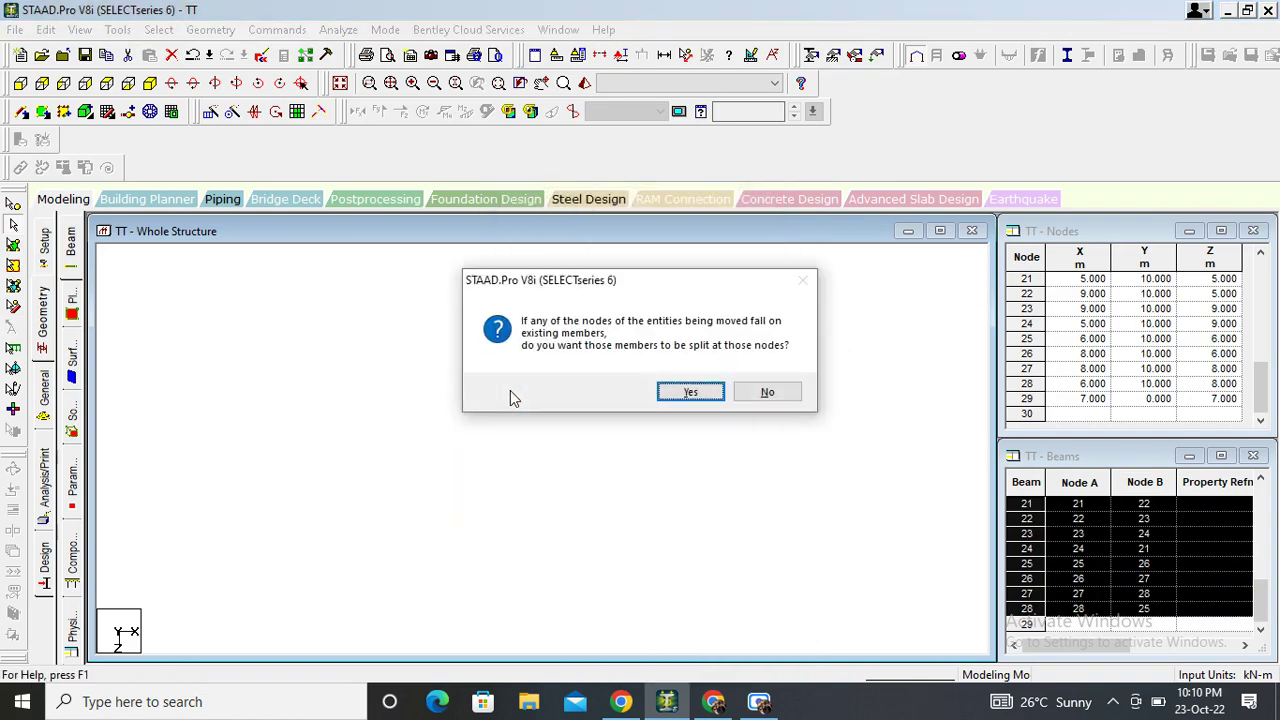
pyautogui.press('Return')
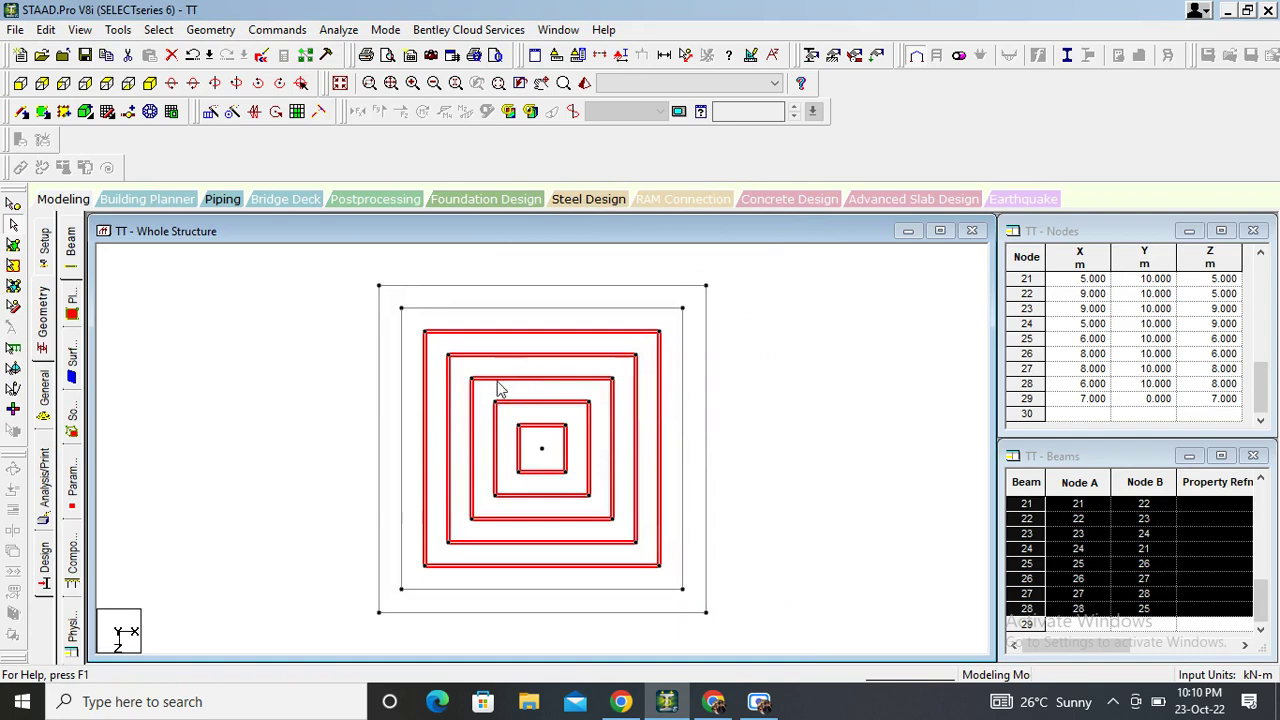
# Step: Raise the four innermost beam squares by another 5 m in Y, accepting the member splitting
pyautogui.moveTo(437, 344); pyautogui.dragTo(645, 553)
pyautogui.rightClick(542, 450)
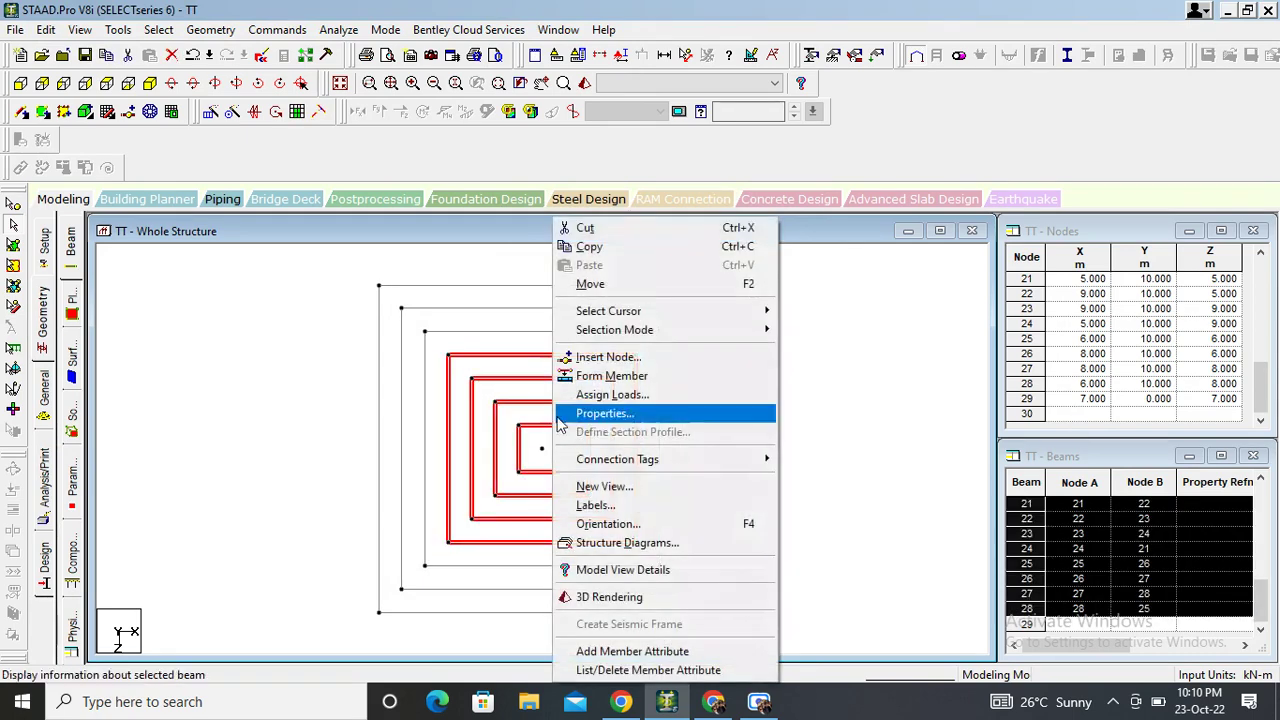
pyautogui.click(600, 294)
pyautogui.press('Tab')
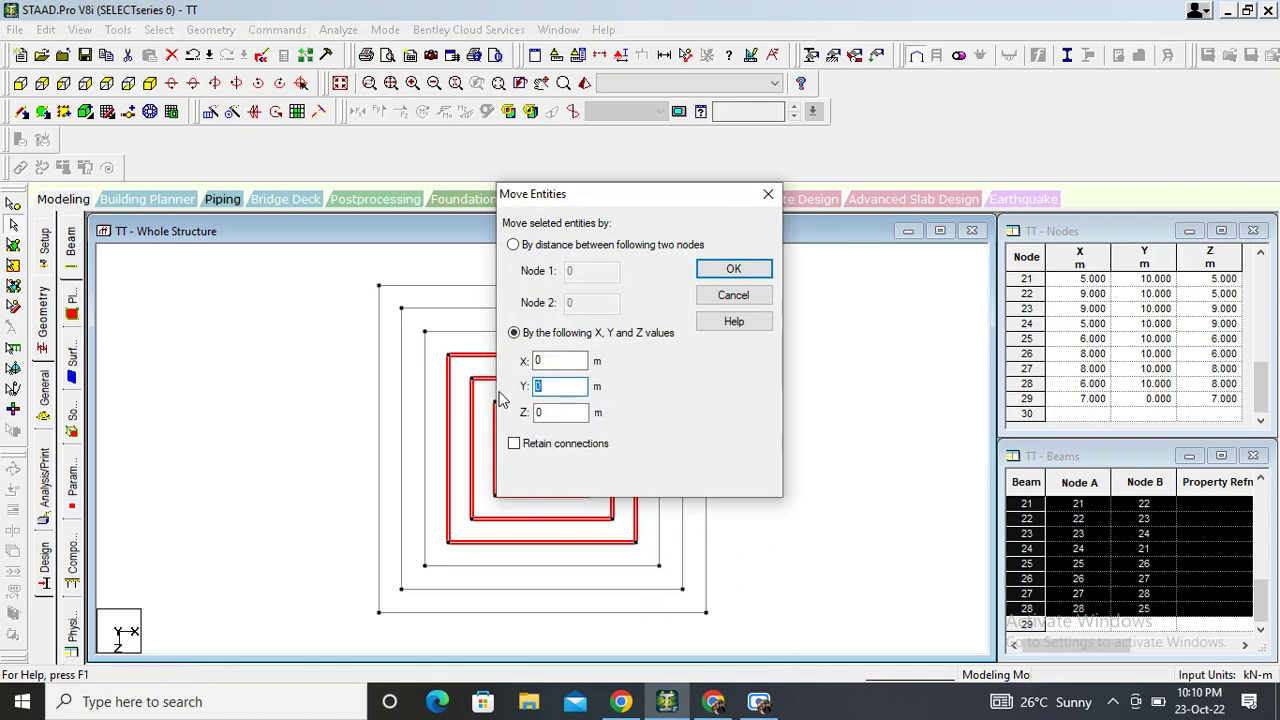
pyautogui.write('5')
pyautogui.press('Return')
pyautogui.press('Return')
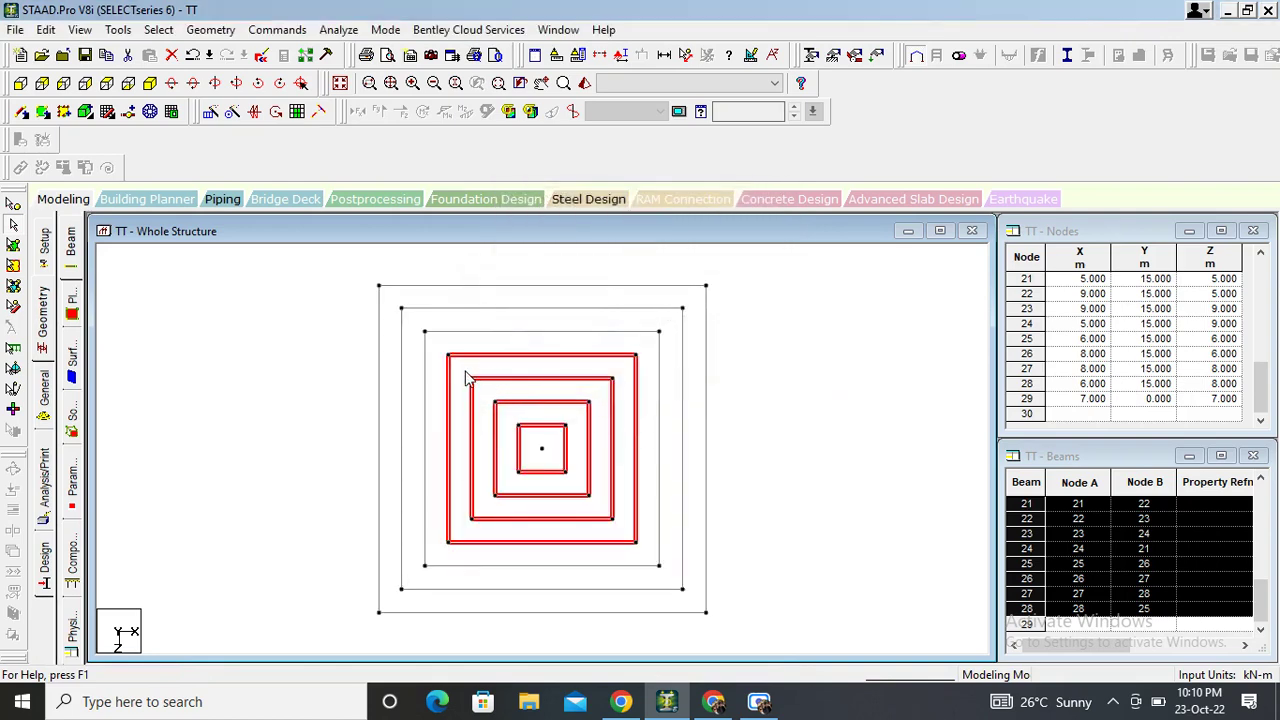
# Step: Raise the three innermost beam squares by another 5 m in Y, accepting the member splitting
pyautogui.moveTo(462, 372); pyautogui.dragTo(623, 531)
pyautogui.rightClick(557, 449)
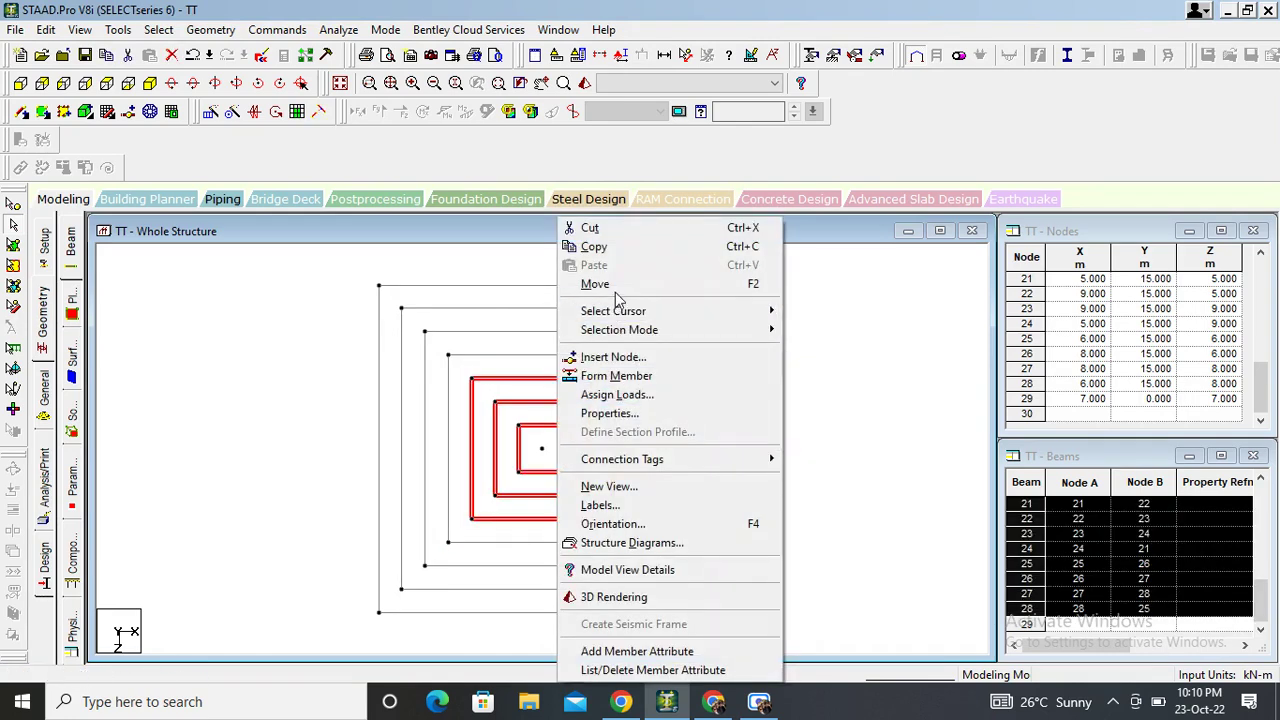
pyautogui.click(612, 286)
pyautogui.press('Tab')
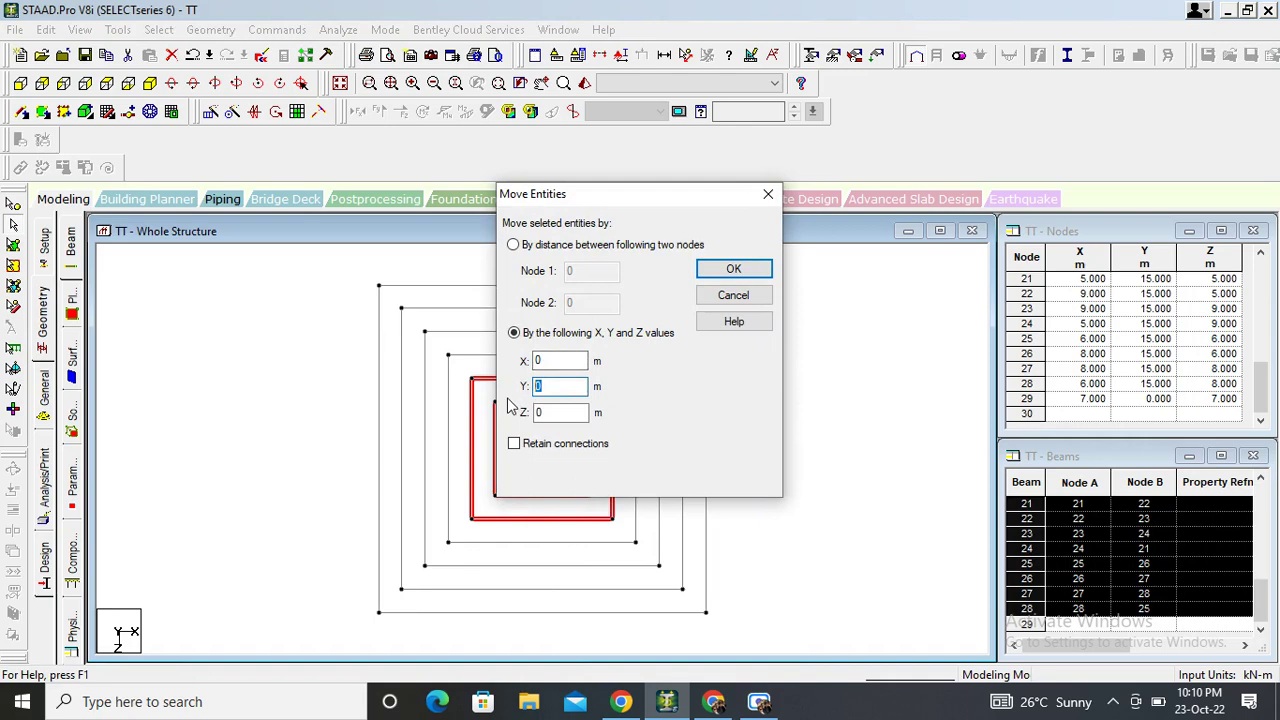
pyautogui.write('5')
pyautogui.press('Return')
pyautogui.press('Return')
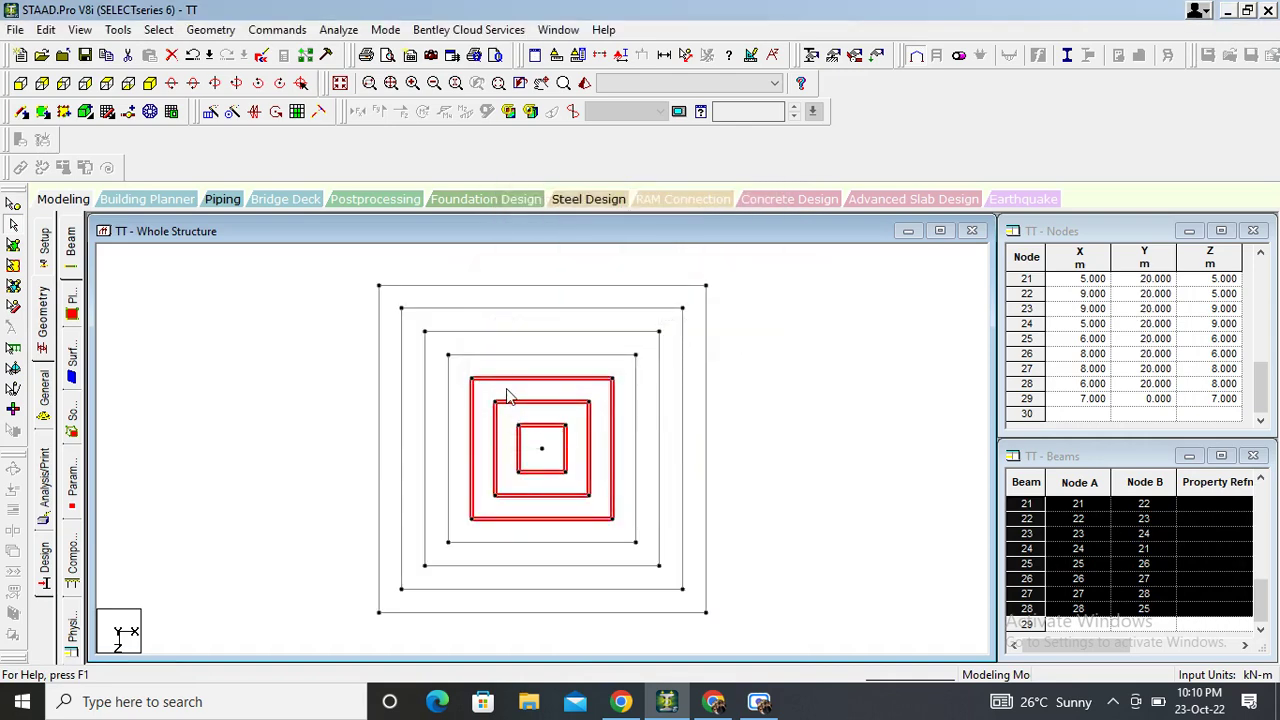
# Step: Raise the two innermost beam squares by another 5 m in Y, accepting the member splitting
pyautogui.moveTo(487, 399); pyautogui.dragTo(603, 510)
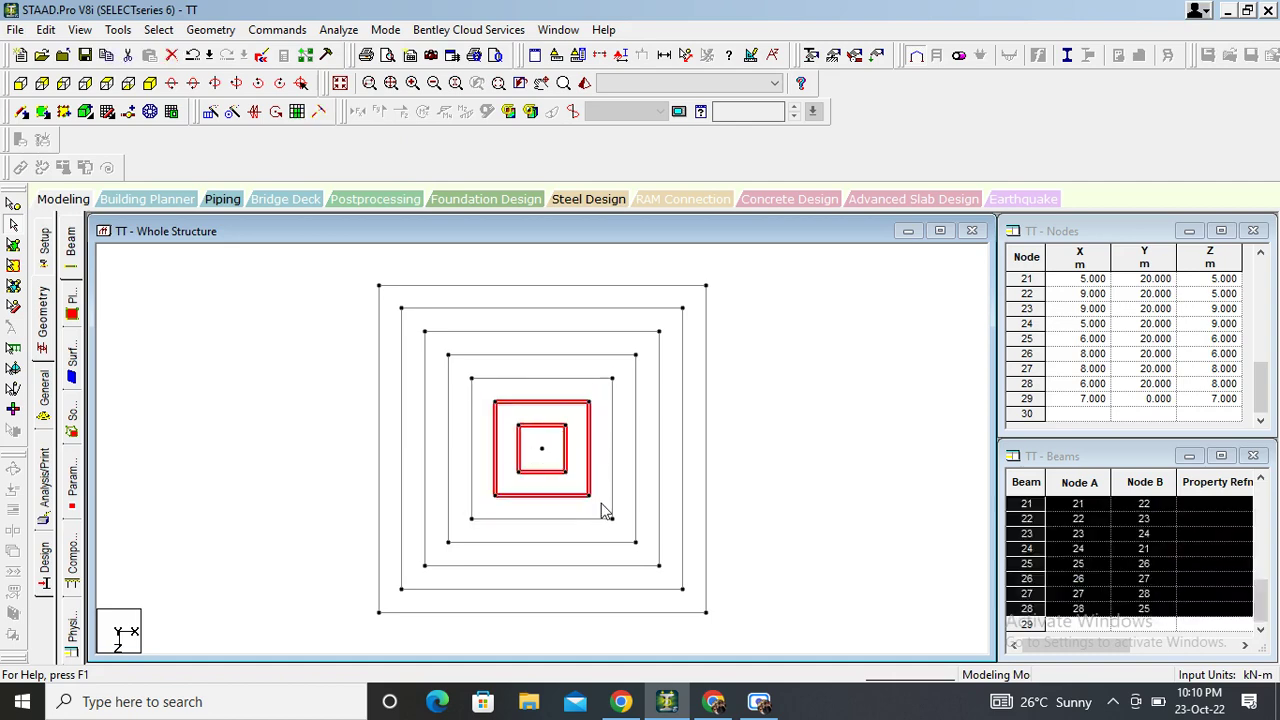
pyautogui.rightClick(562, 435)
pyautogui.click(601, 285)
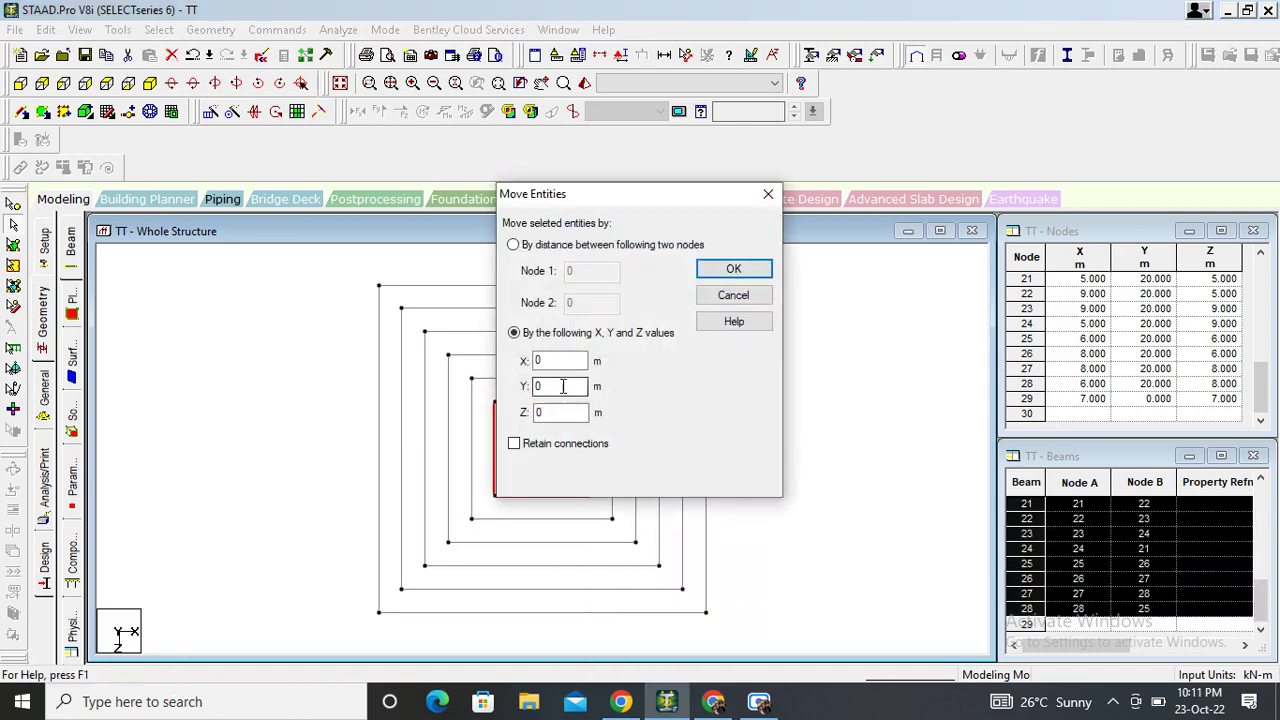
pyautogui.doubleClick(563, 386)
pyautogui.write('5')
pyautogui.press('Return')
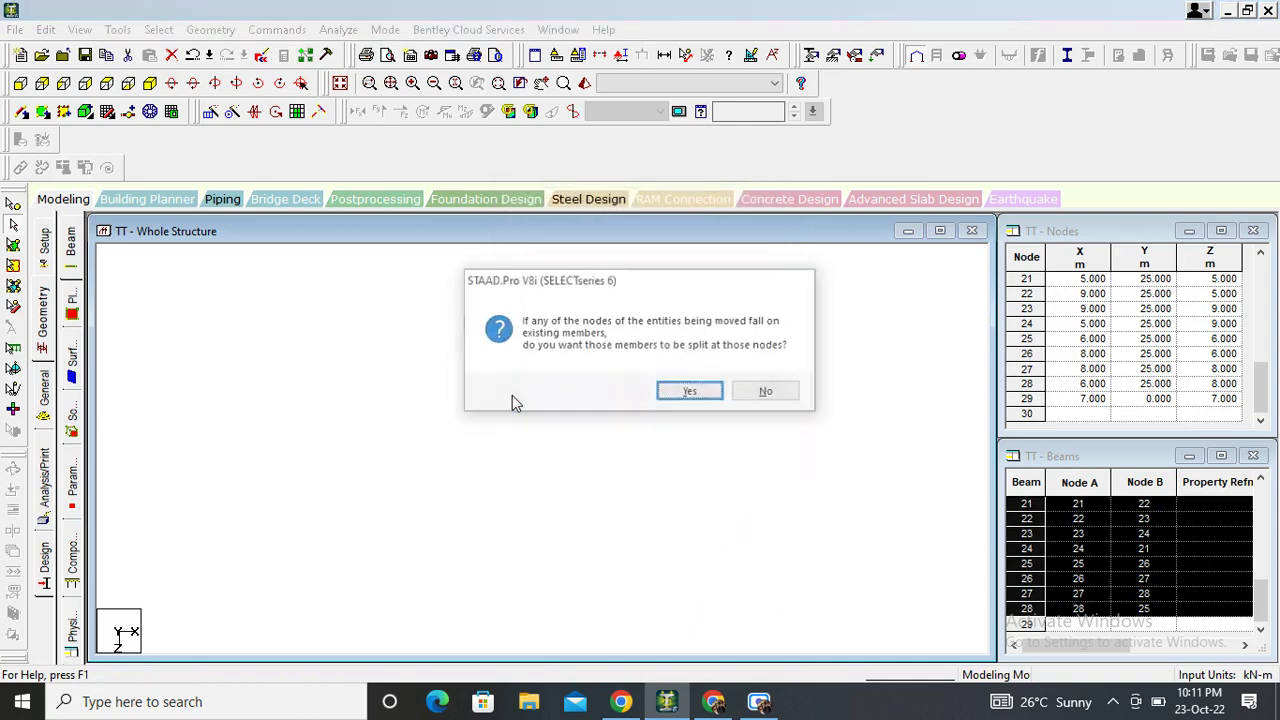
pyautogui.press('Return')
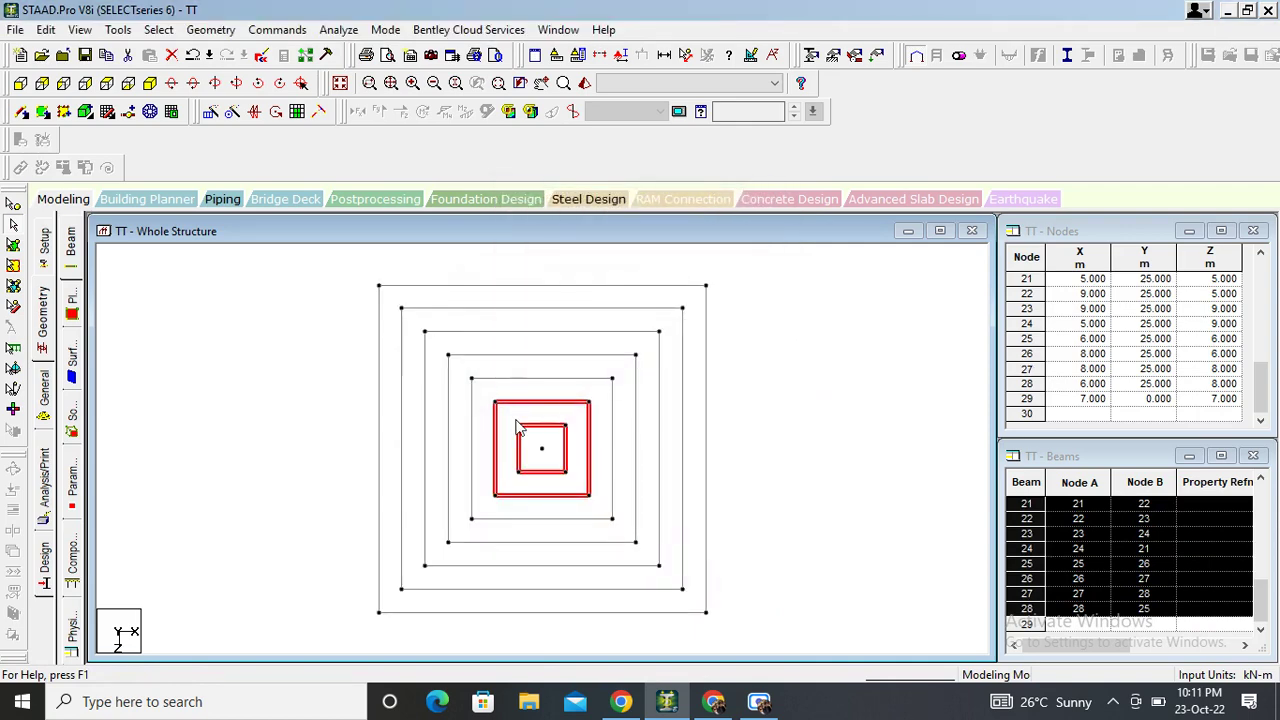
# Step: Raise only the innermost beam square by another 5 m in Y, accepting the member splitting
pyautogui.moveTo(510, 422); pyautogui.dragTo(580, 486)
pyautogui.rightClick(545, 448)
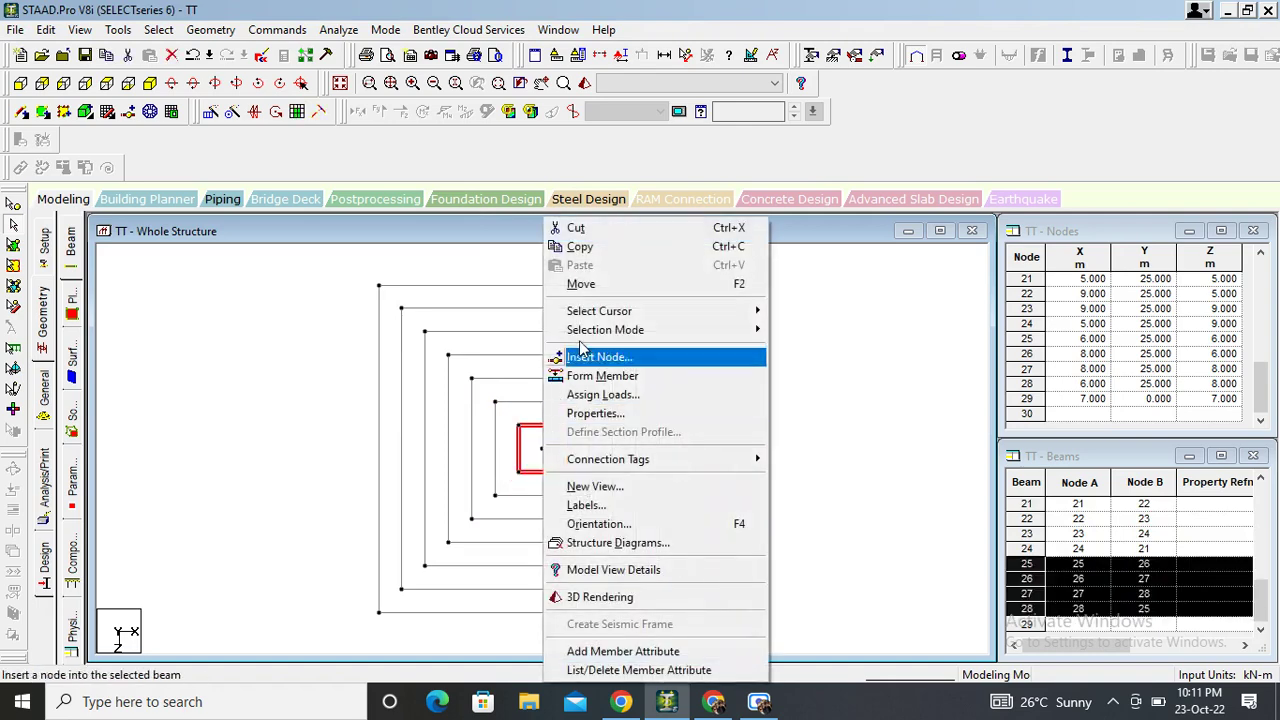
pyautogui.click(580, 283)
pyautogui.doubleClick(555, 388)
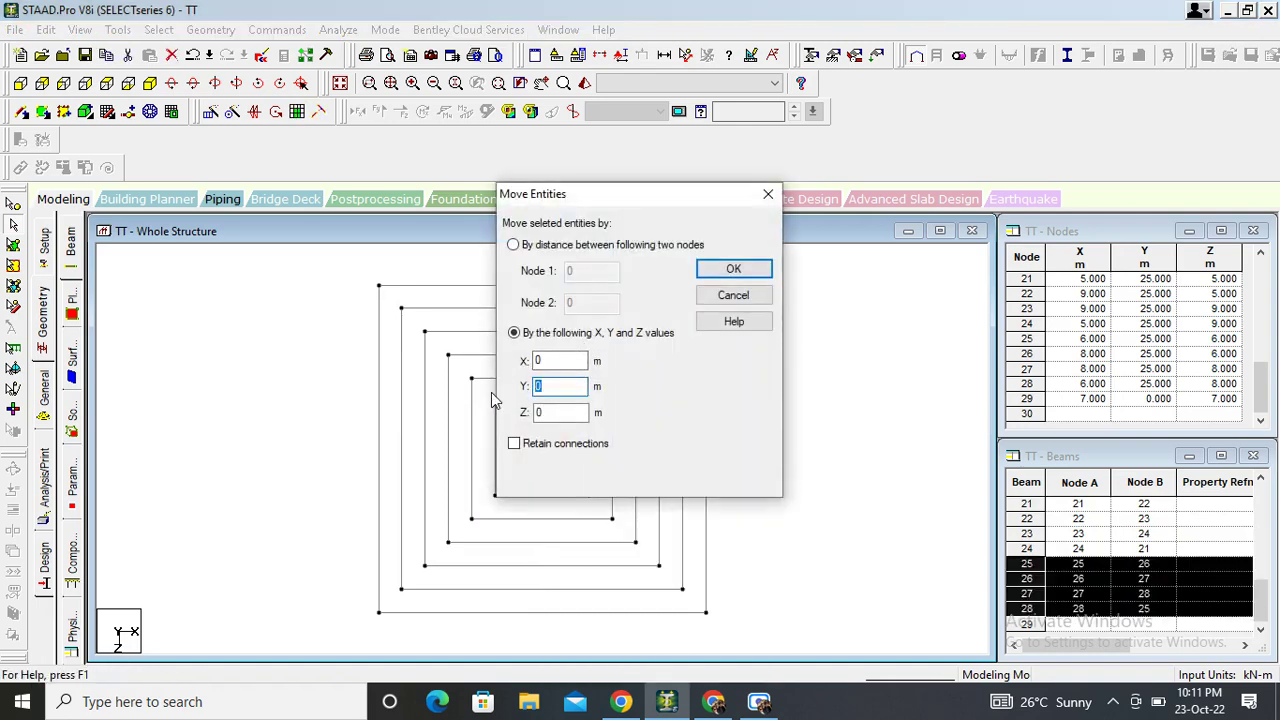
pyautogui.write('5')
pyautogui.press('Return')
pyautogui.press('Return')
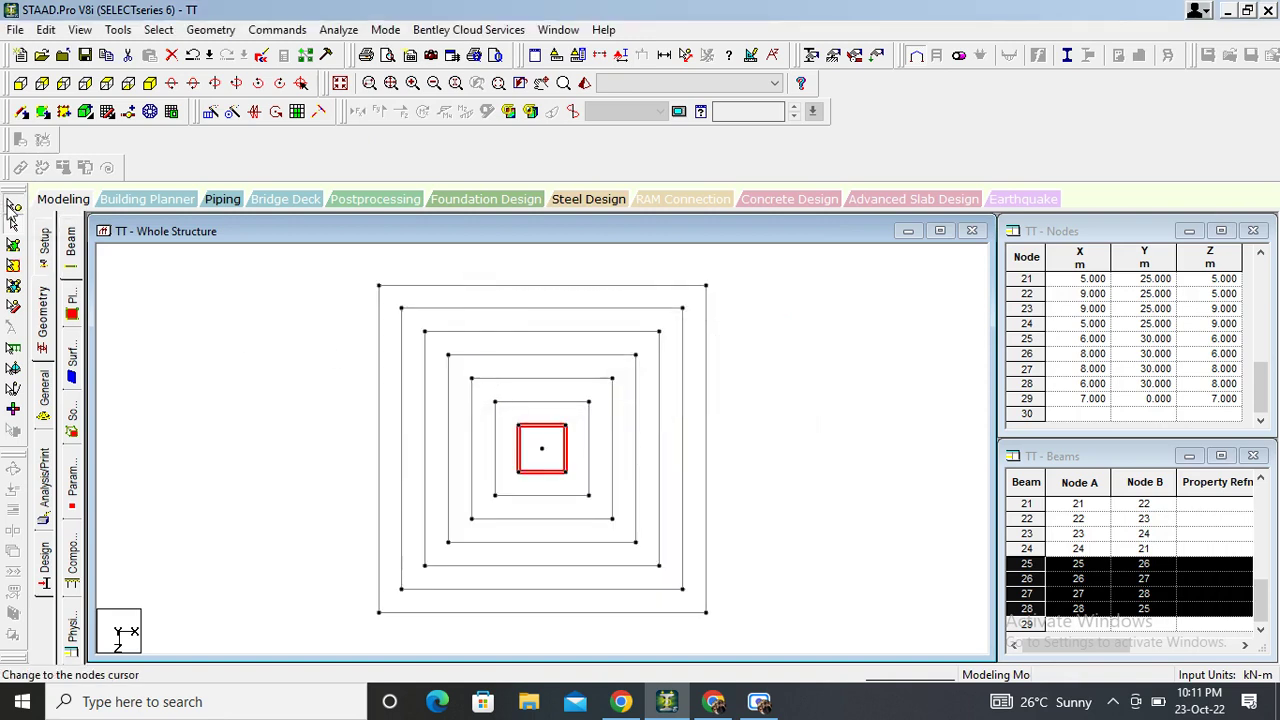
# Step: Move the single centre node up 35 m in Y as the tower's apex, accepting the member splitting
pyautogui.click(12, 205)
pyautogui.click(542, 449)
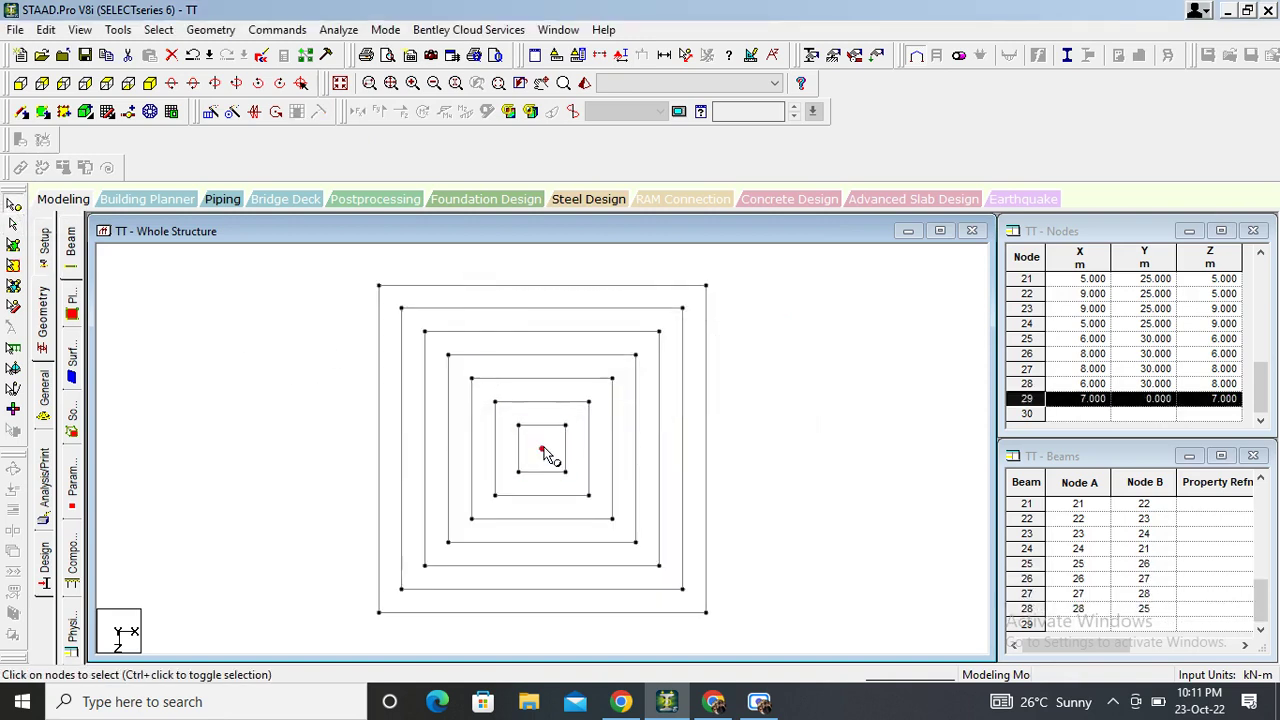
pyautogui.rightClick(542, 449)
pyautogui.click(605, 205)
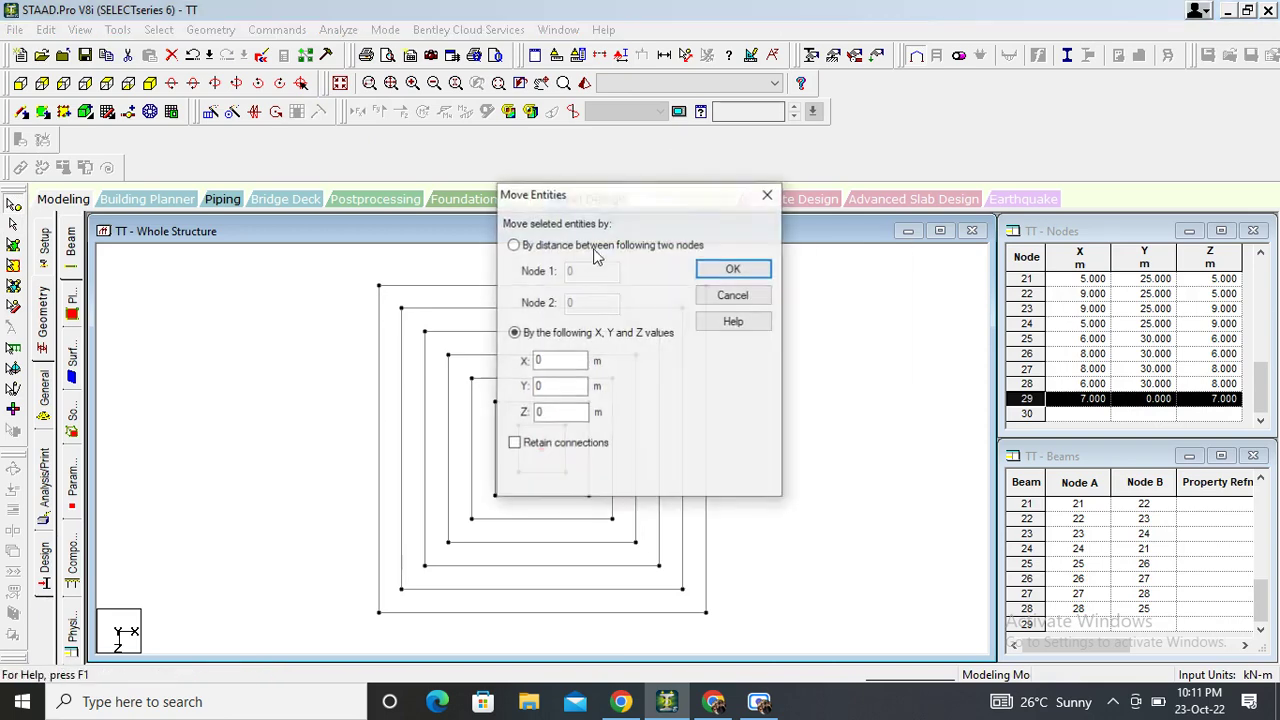
pyautogui.press('Tab')
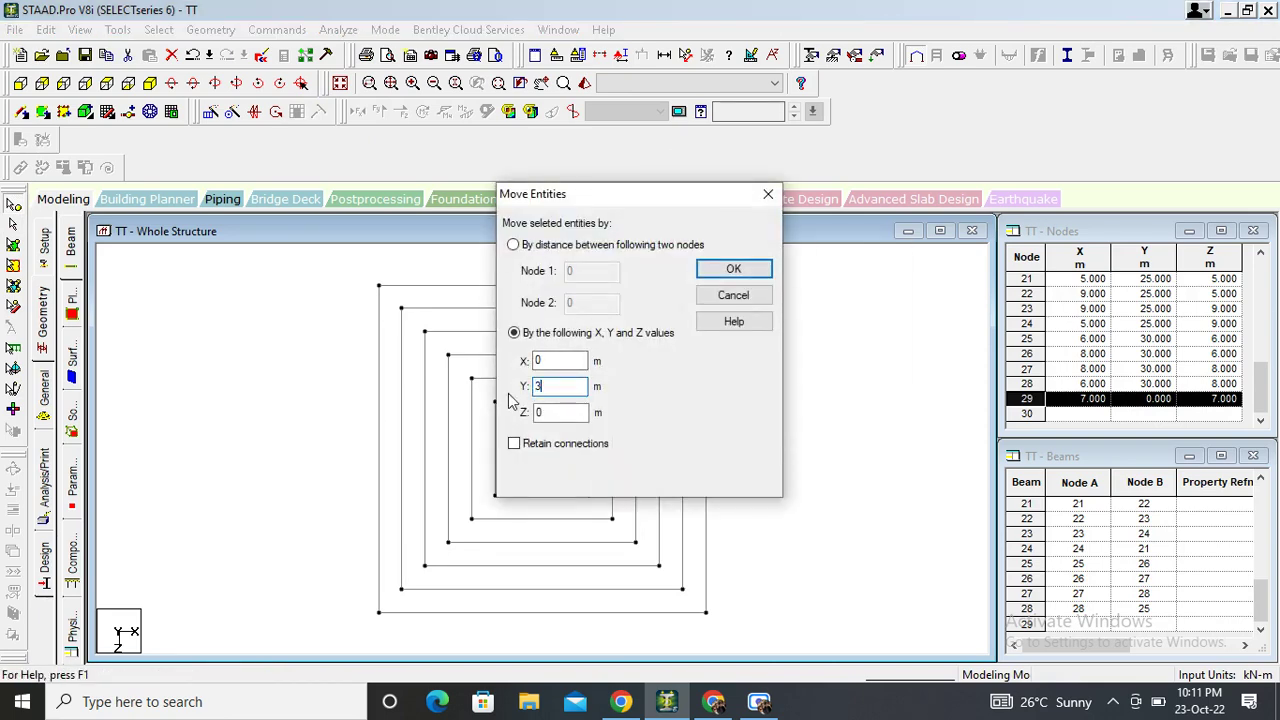
pyautogui.write('35')
pyautogui.press('Return')
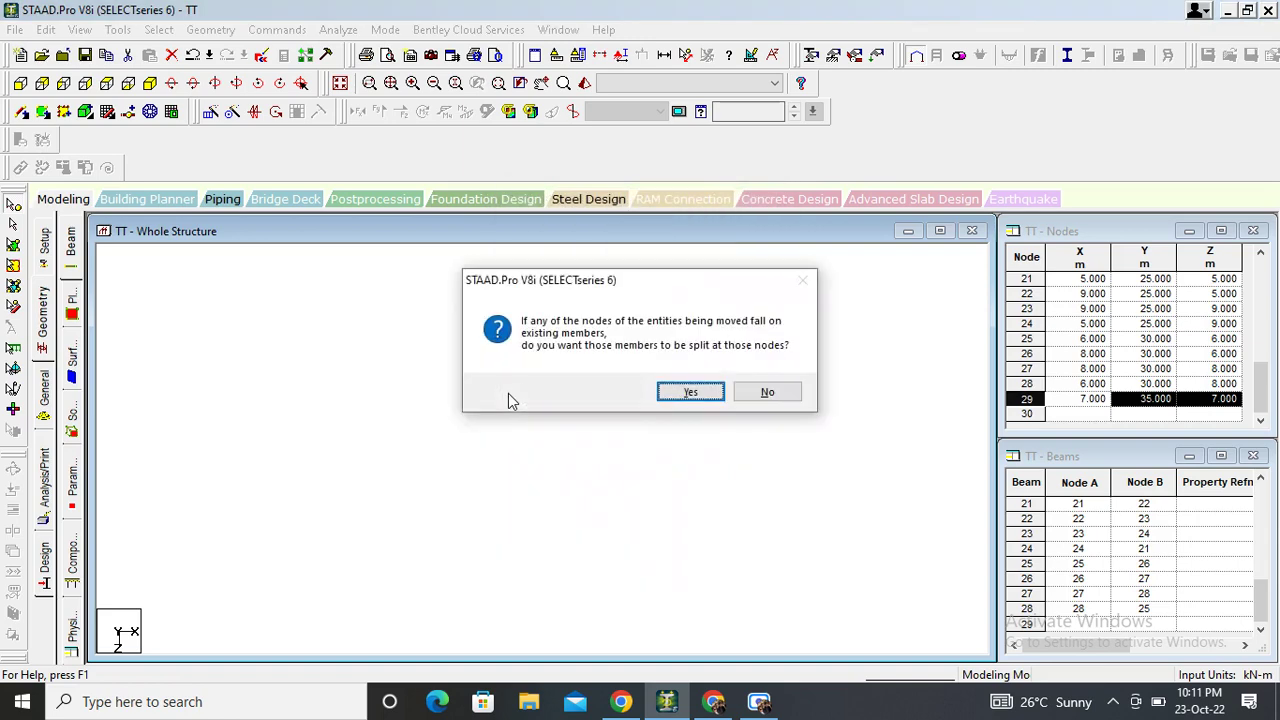
pyautogui.press('Return')
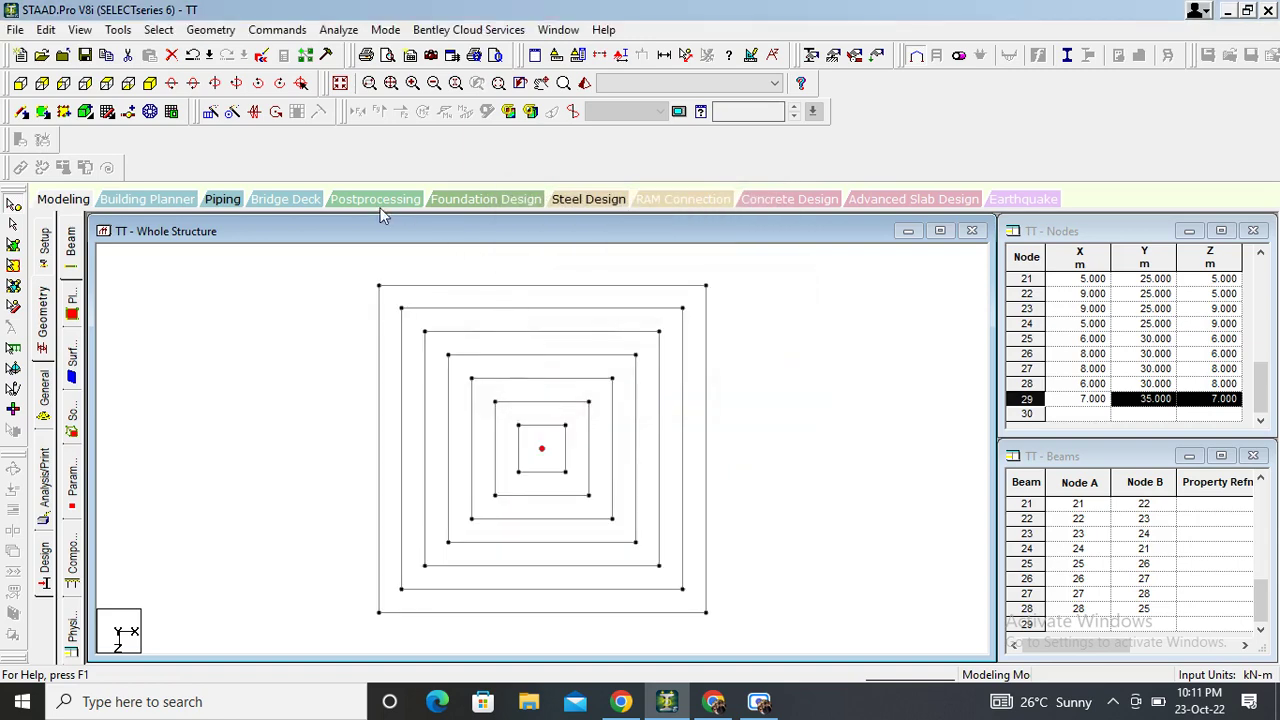
# Step: In isometric view, draw the front leg with beams from the apex through each square's front corner node to the base
pyautogui.click(151, 85)
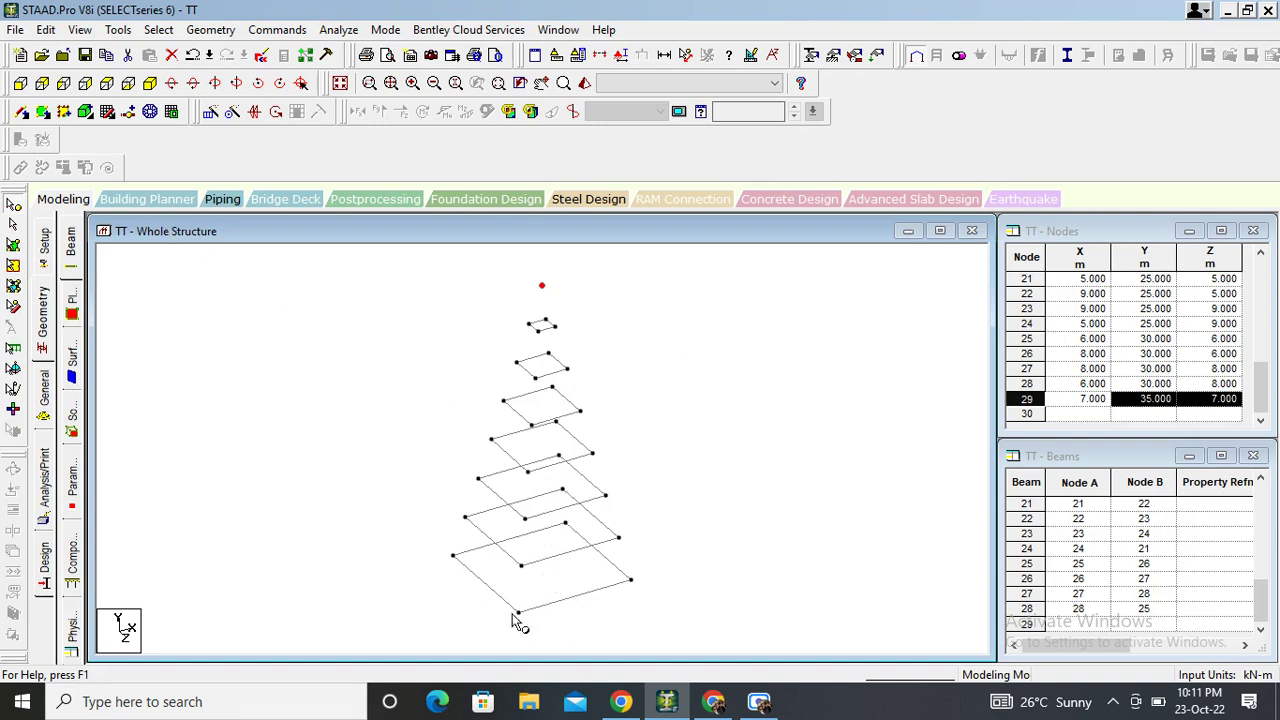
pyautogui.click(21, 114)
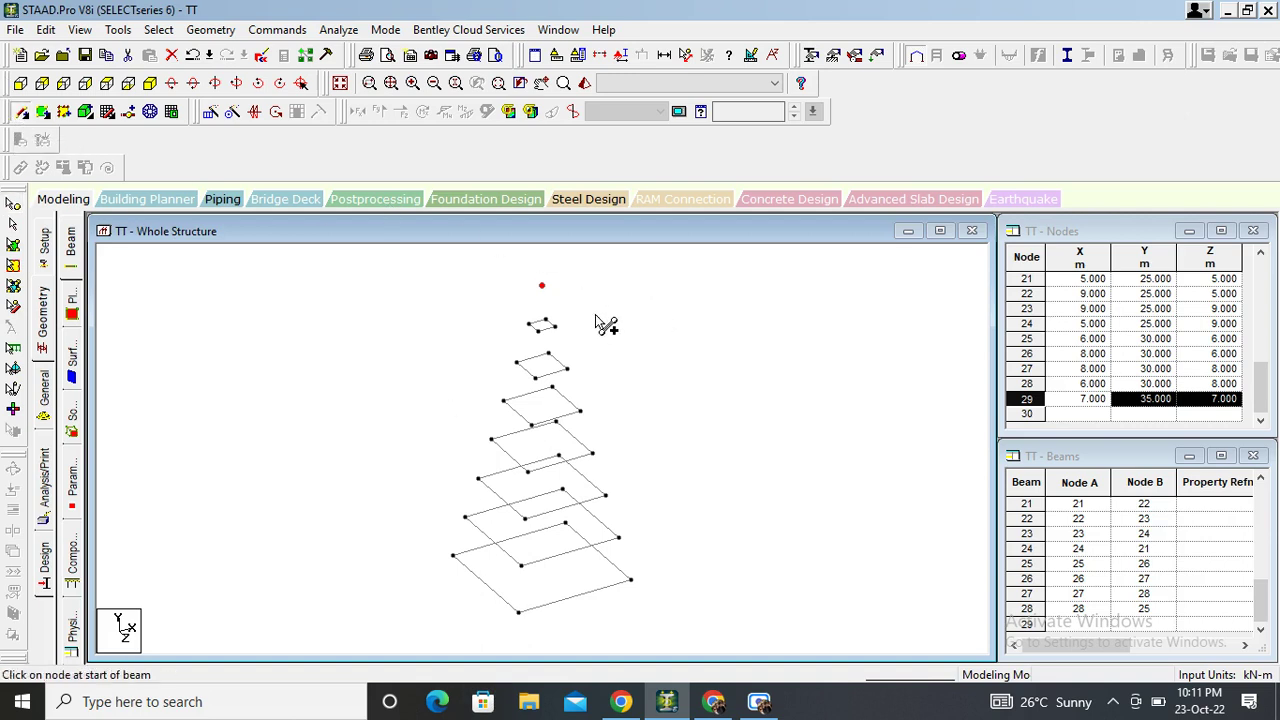
pyautogui.click(541, 287)
pyautogui.click(542, 326)
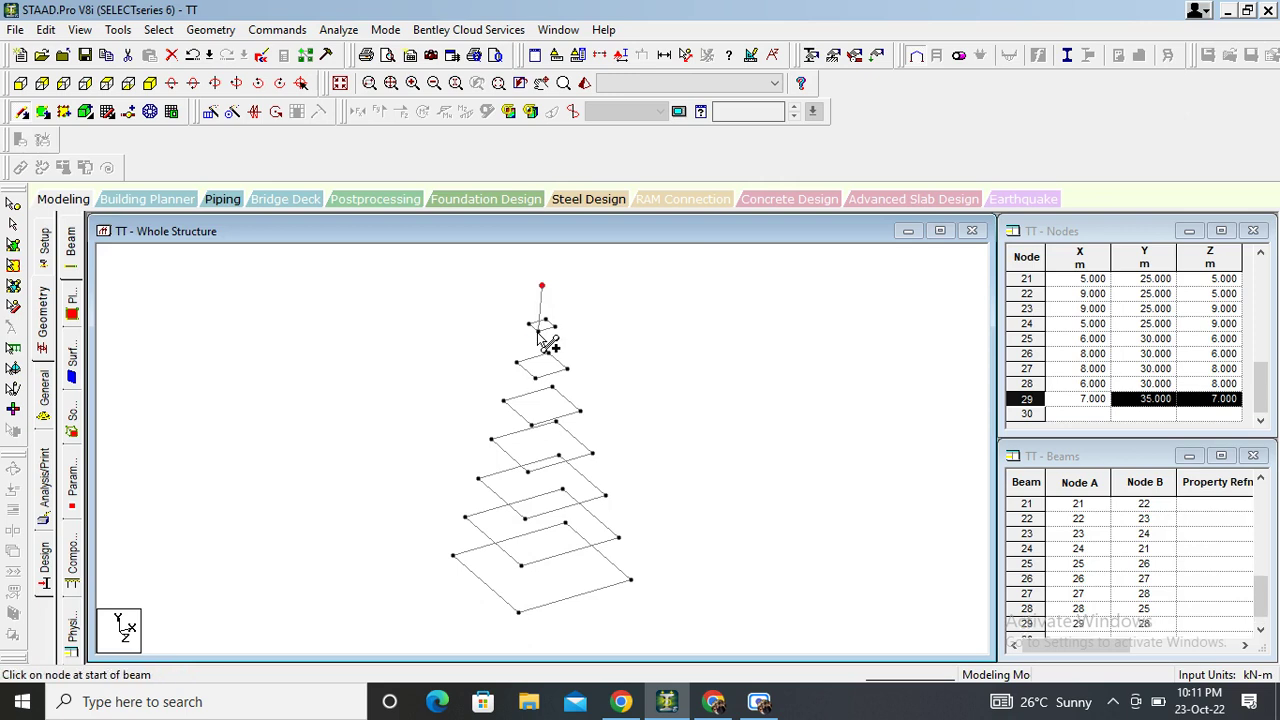
pyautogui.click(545, 324)
pyautogui.click(535, 377)
pyautogui.moveTo(536, 378); pyautogui.dragTo(518, 611)
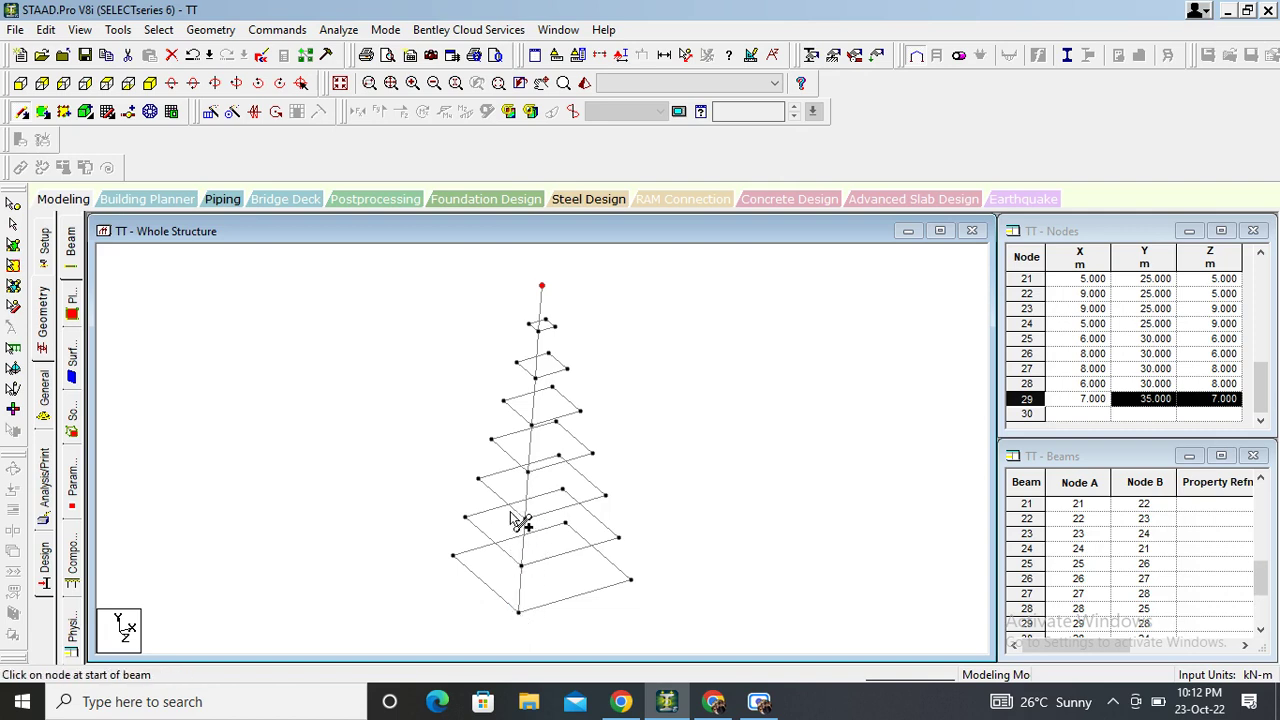
# Step: Draw the left and right legs with beams from the apex through the matching corner nodes of every square to the base
pyautogui.moveTo(540, 285)
pyautogui.mouseDown()
pyautogui.moveTo(497, 457)
pyautogui.moveTo(453, 555)
pyautogui.mouseUp()
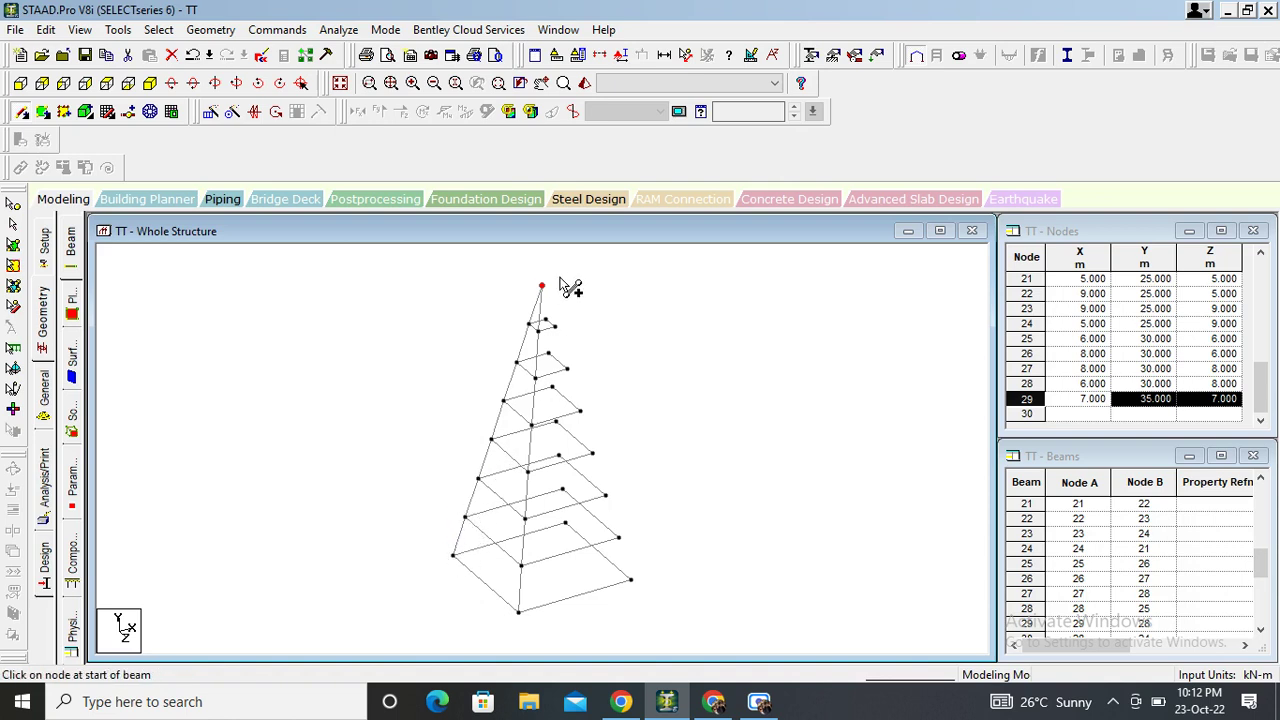
pyautogui.moveTo(543, 288); pyautogui.dragTo(628, 576)
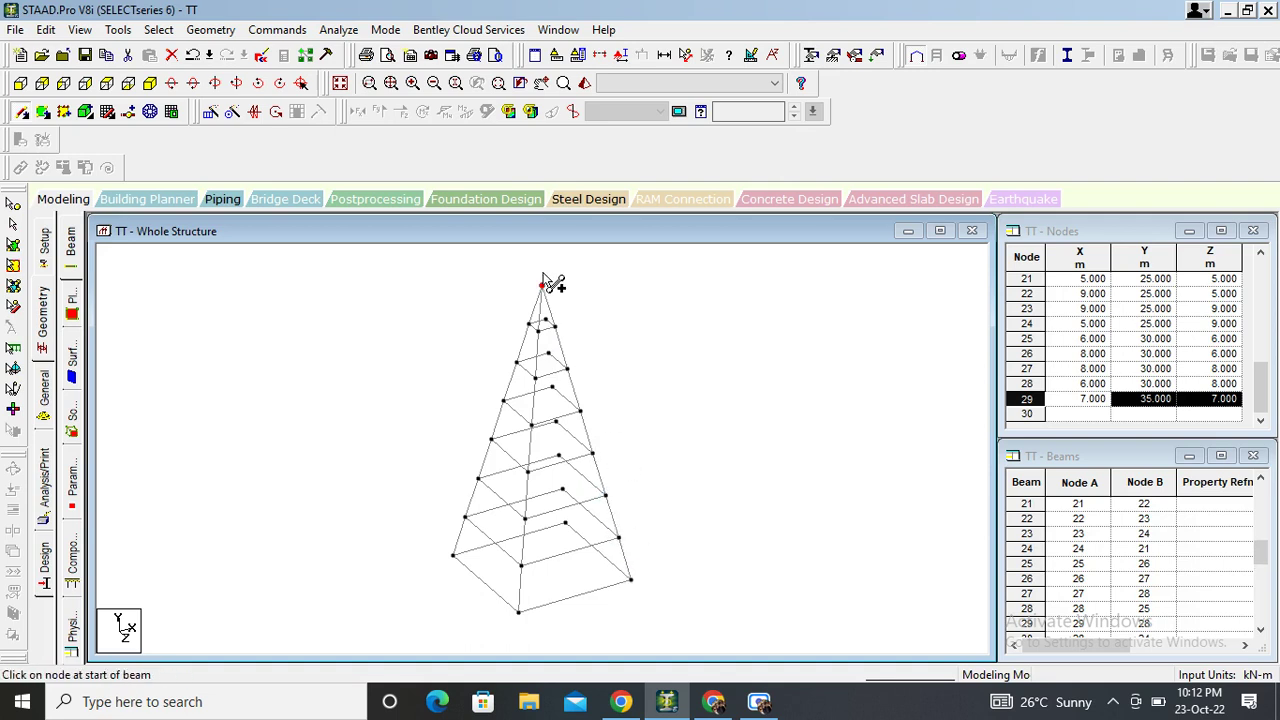
# Step: Draw the rear leg with beams from the apex through each square's rear corner node to the base
pyautogui.moveTo(542, 286)
pyautogui.mouseDown()
pyautogui.moveTo(572, 420)
pyautogui.moveTo(561, 424)
pyautogui.moveTo(565, 522)
pyautogui.mouseUp()
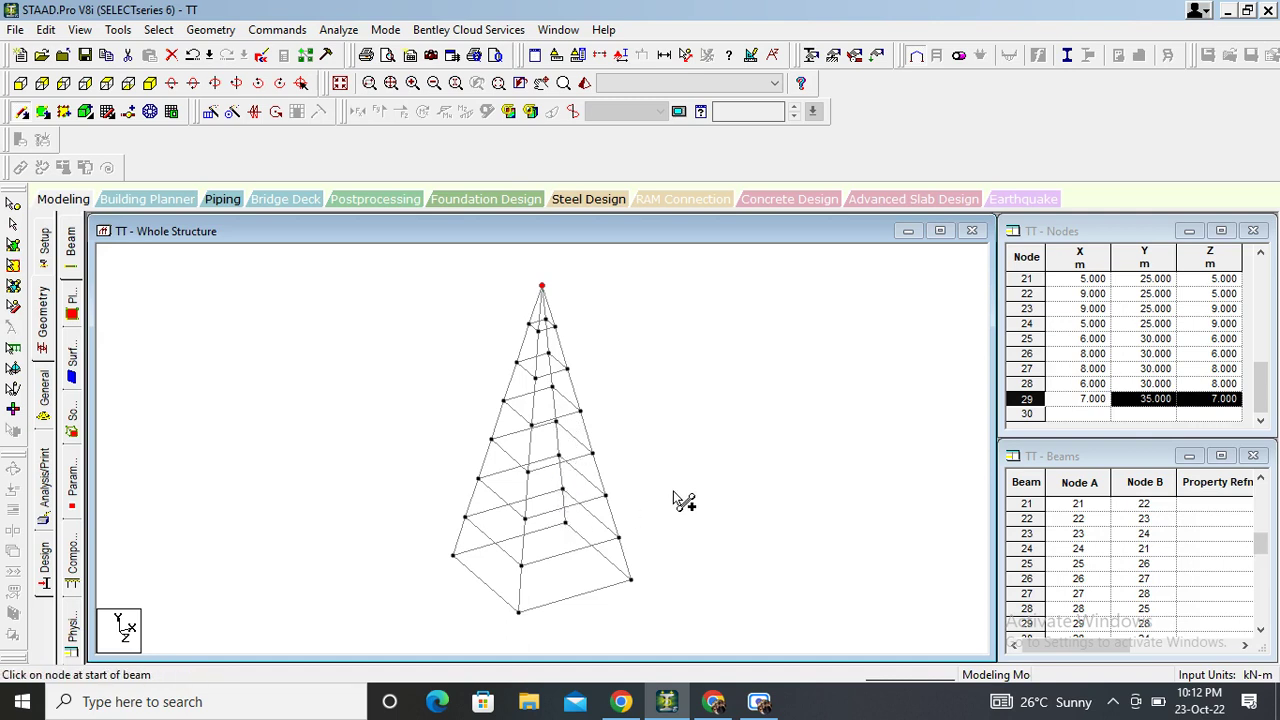
# Step: Delete the four beams of the ground-level square, leaving only the leg ends at the base
pyautogui.click(13, 222)
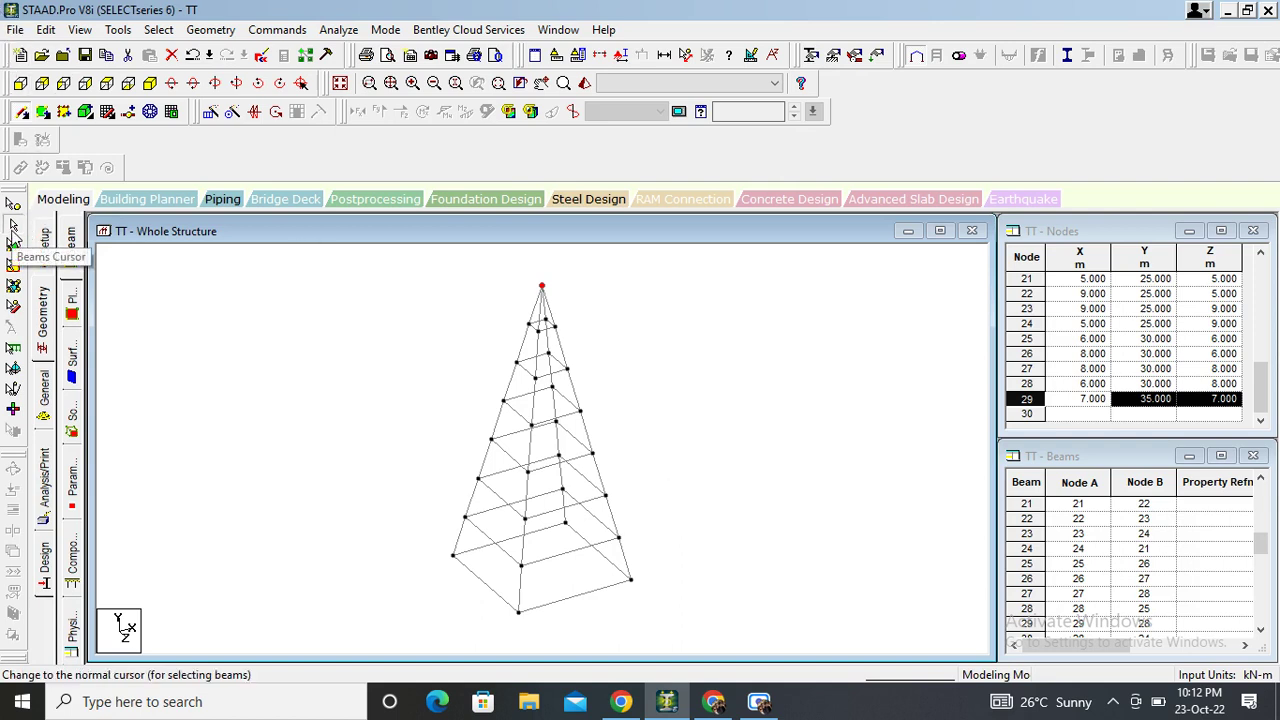
pyautogui.click(578, 602)
pyautogui.keyDown('ctrl'); pyautogui.click(596, 553); pyautogui.keyUp('ctrl')
pyautogui.keyDown('ctrl'); pyautogui.click(588, 558); pyautogui.keyUp('ctrl')
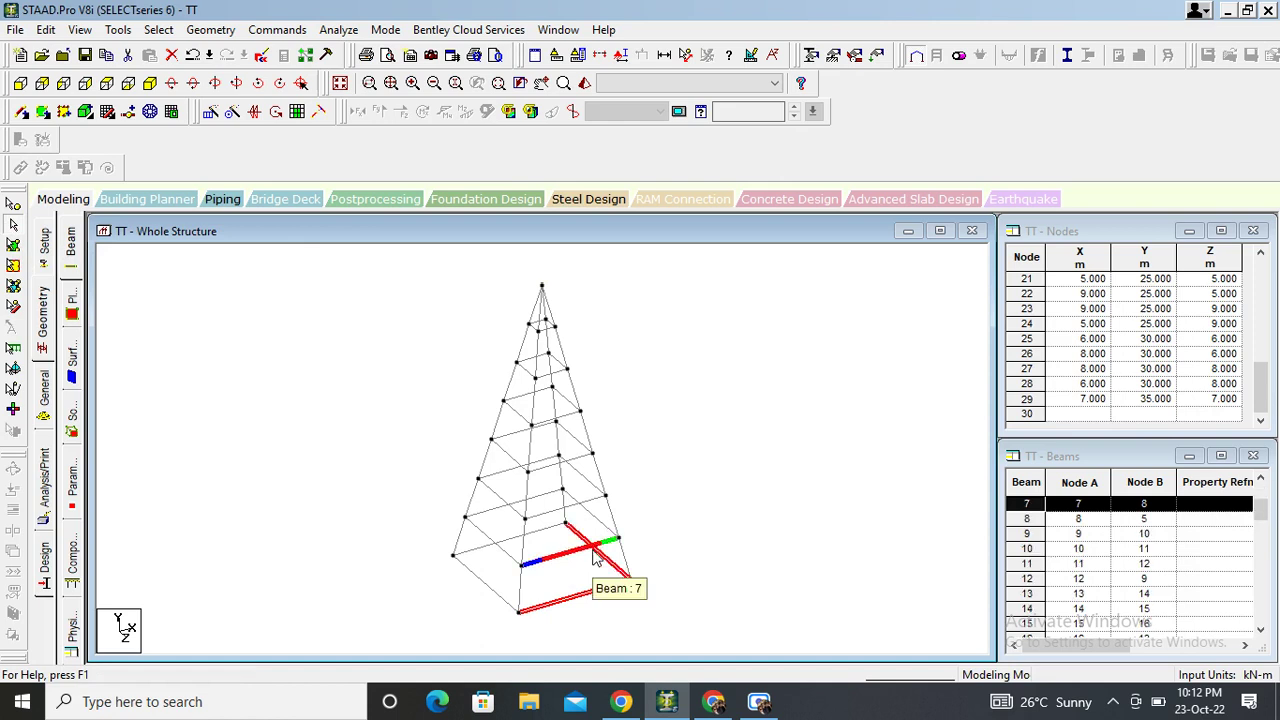
pyautogui.keyDown('ctrl'); pyautogui.click(556, 556); pyautogui.keyUp('ctrl')
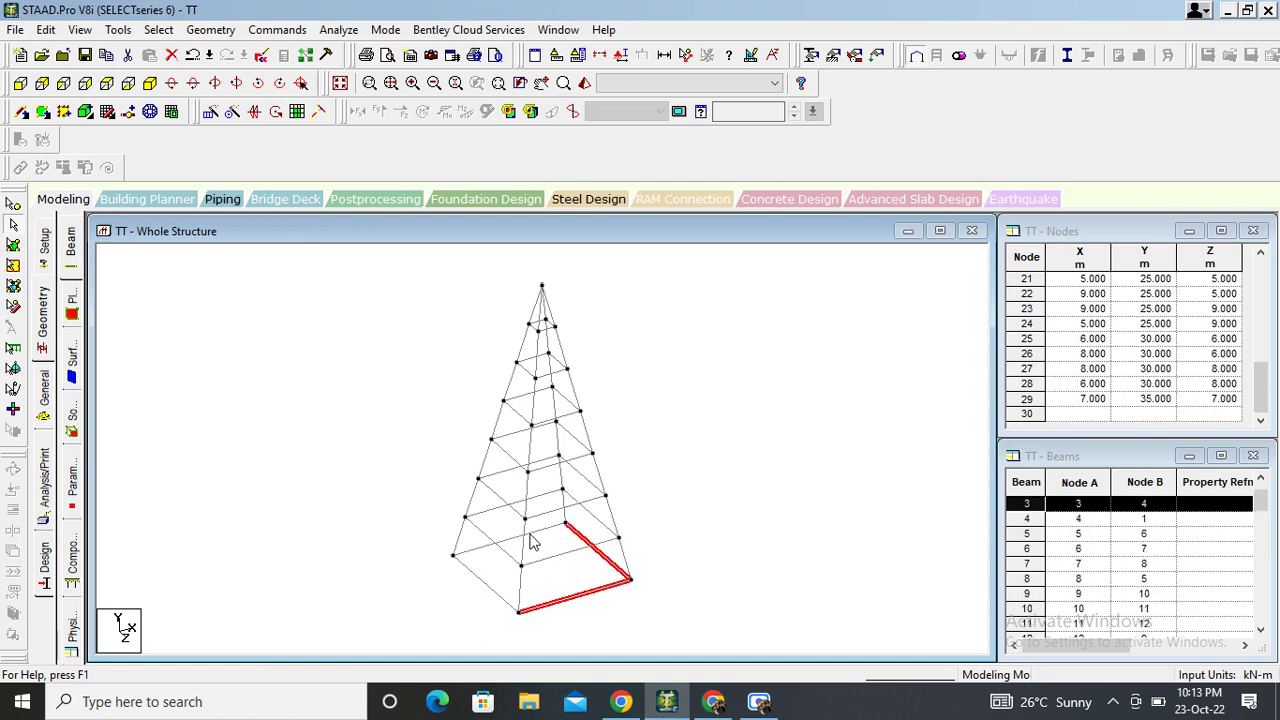
pyautogui.keyDown('ctrl'); pyautogui.click(539, 531); pyautogui.keyUp('ctrl')
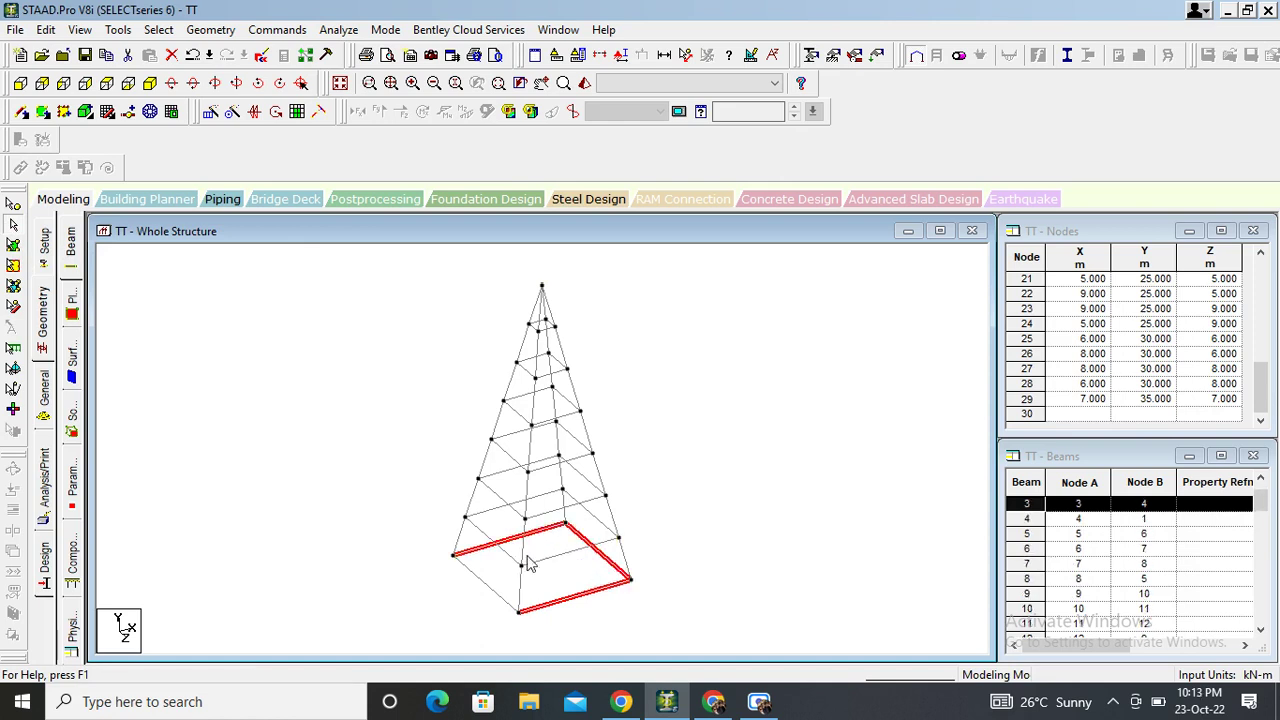
pyautogui.keyDown('ctrl'); pyautogui.click(470, 572); pyautogui.keyUp('ctrl')
pyautogui.press('Delete')
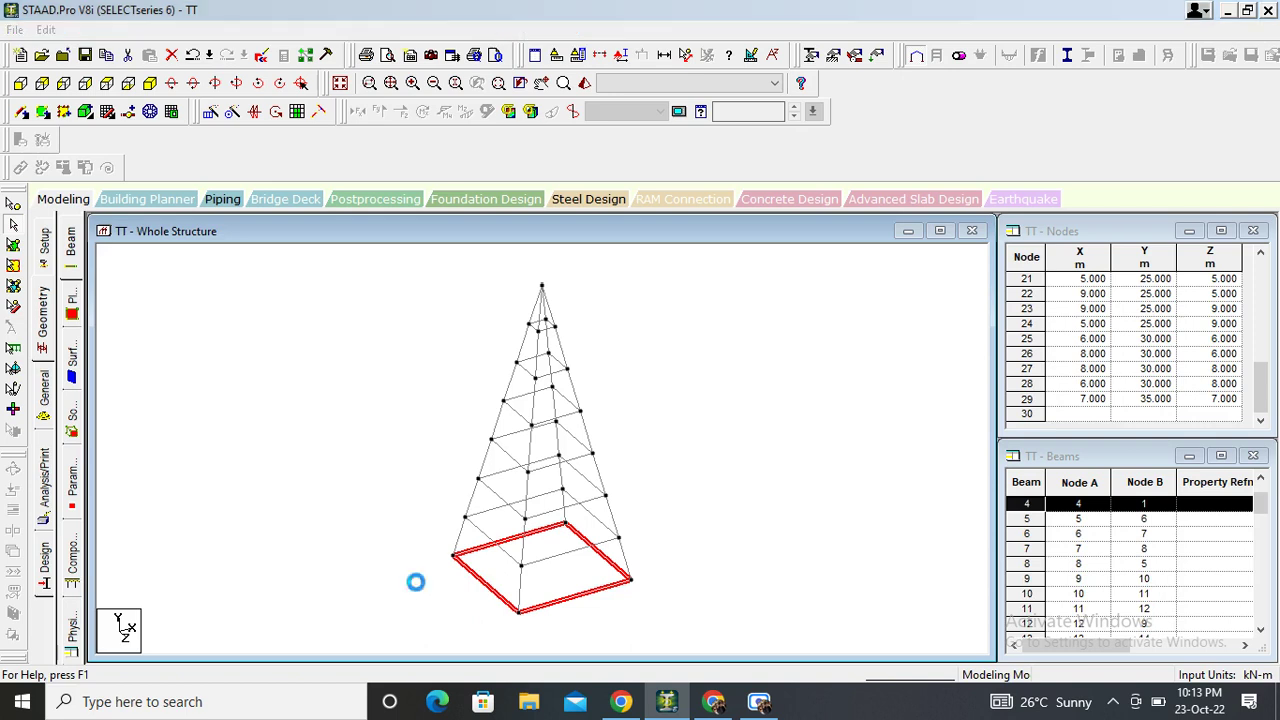
pyautogui.press('Return')
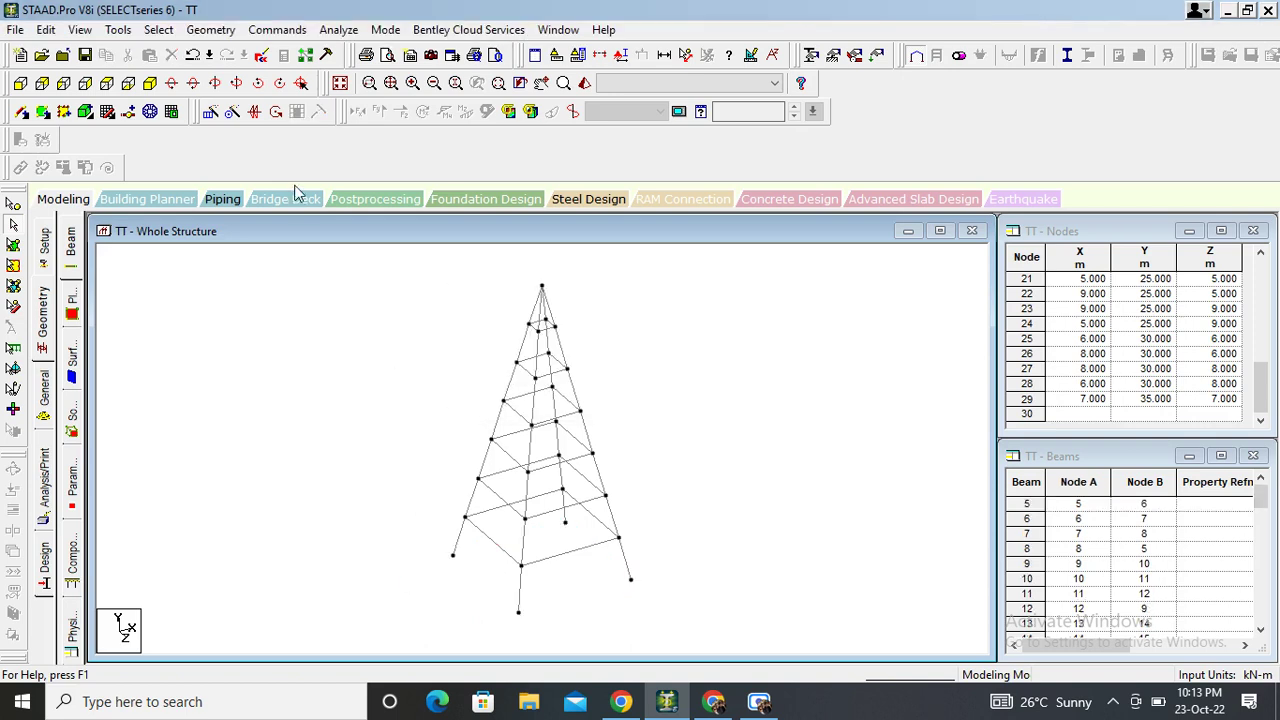
# Step: In plan view, draw crossed bracing beams between the outer levels on the upper side of the plan, starting from the base nodes
pyautogui.click(129, 84)
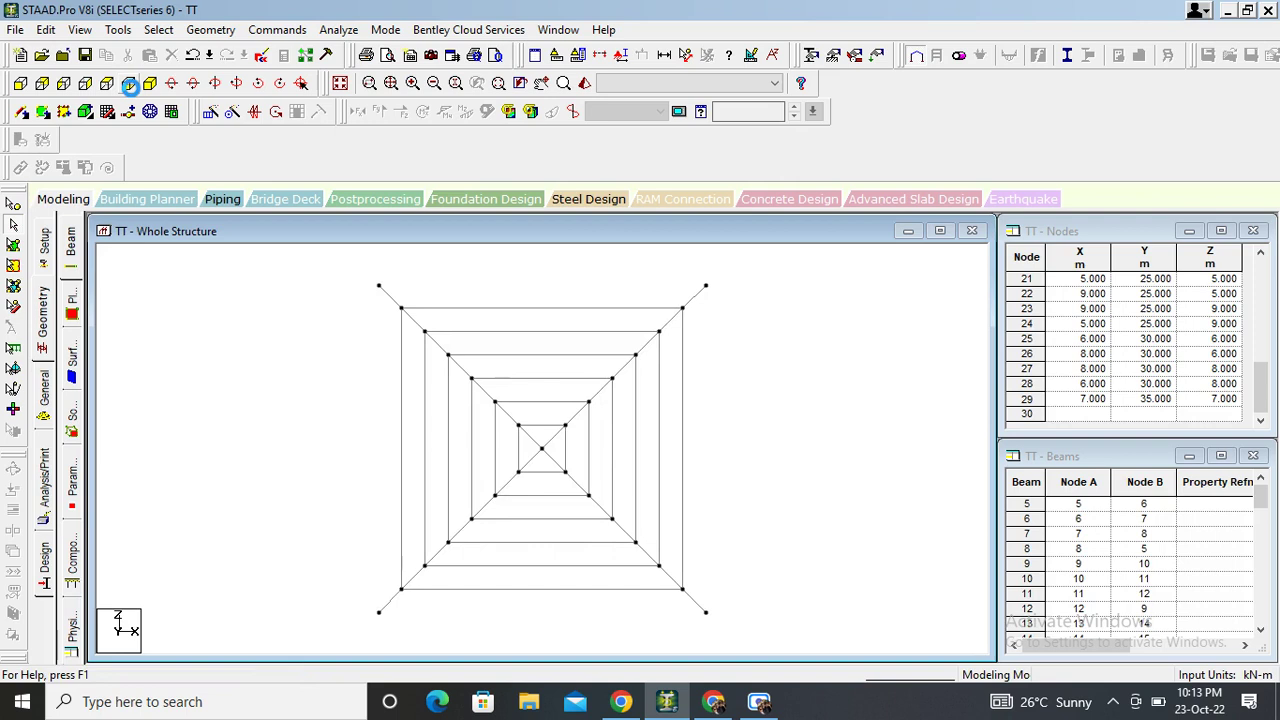
pyautogui.click(22, 113)
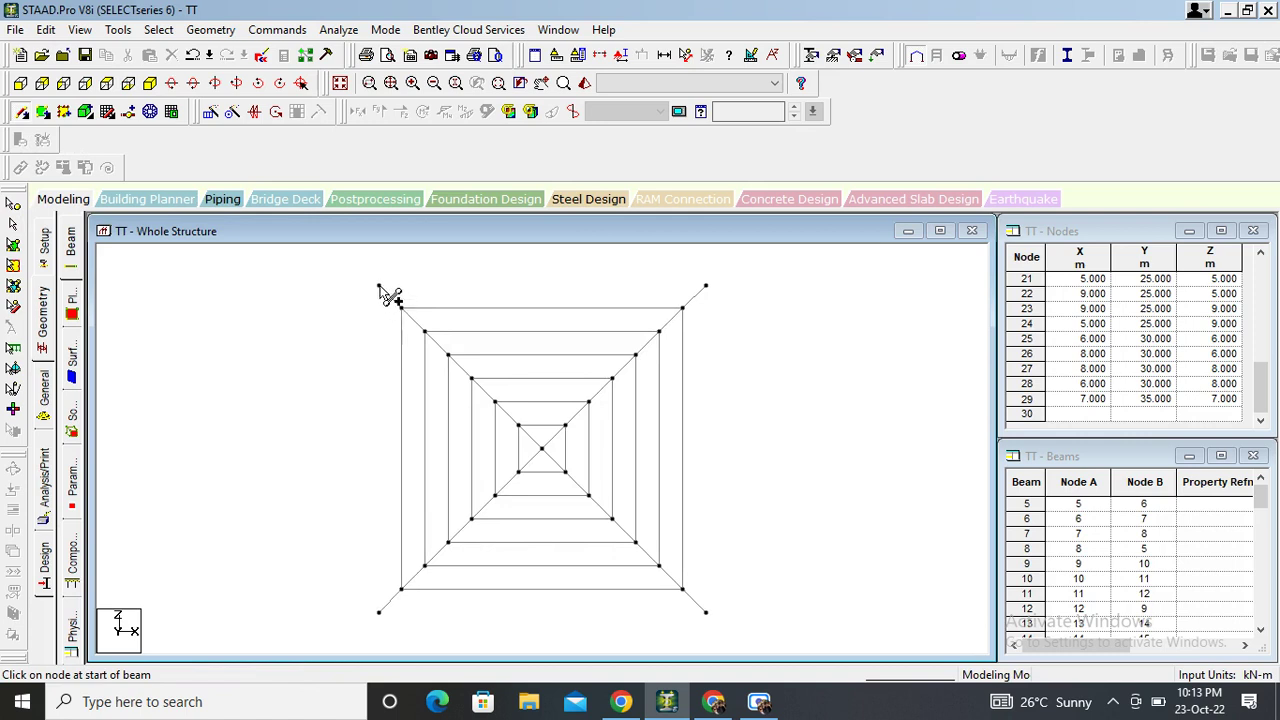
pyautogui.moveTo(380, 286)
pyautogui.mouseDown()
pyautogui.moveTo(692, 318)
pyautogui.moveTo(403, 310)
pyautogui.moveTo(457, 331)
pyautogui.moveTo(657, 343)
pyautogui.moveTo(689, 317)
pyautogui.moveTo(425, 332)
pyautogui.moveTo(646, 358)
pyautogui.moveTo(447, 362)
pyautogui.mouseUp()
pyautogui.click(612, 390)
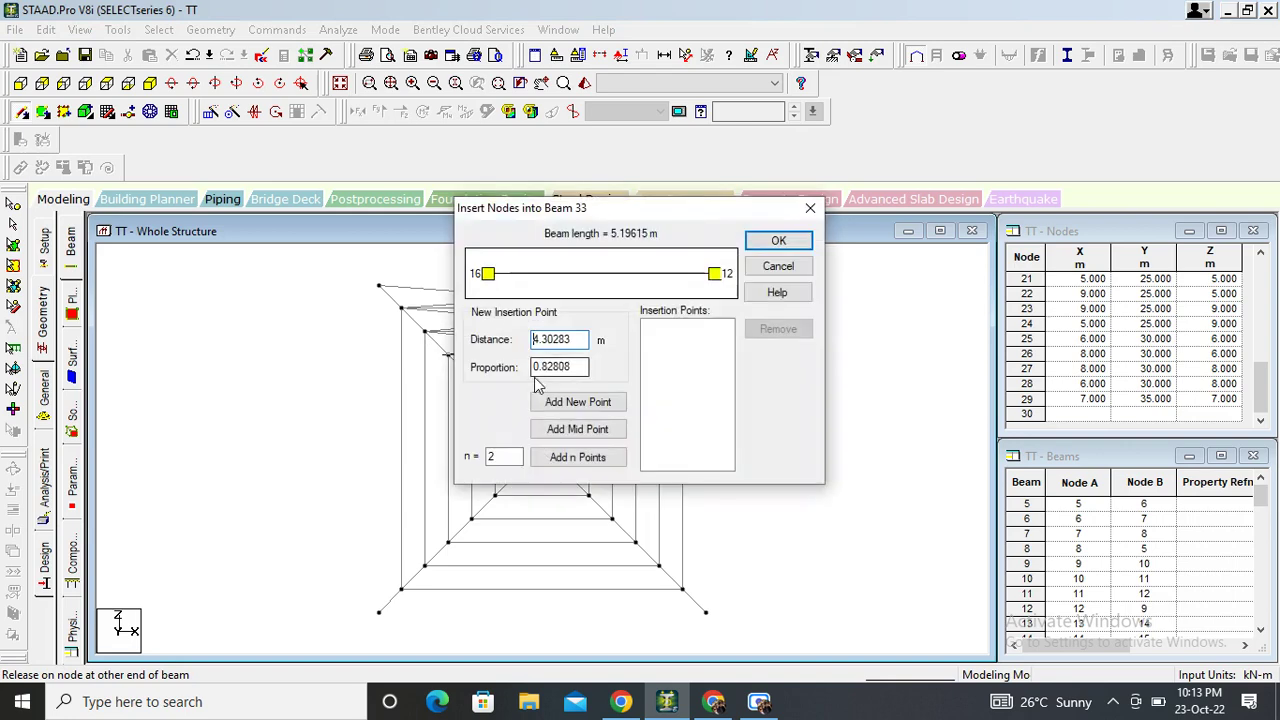
pyautogui.click(770, 240)
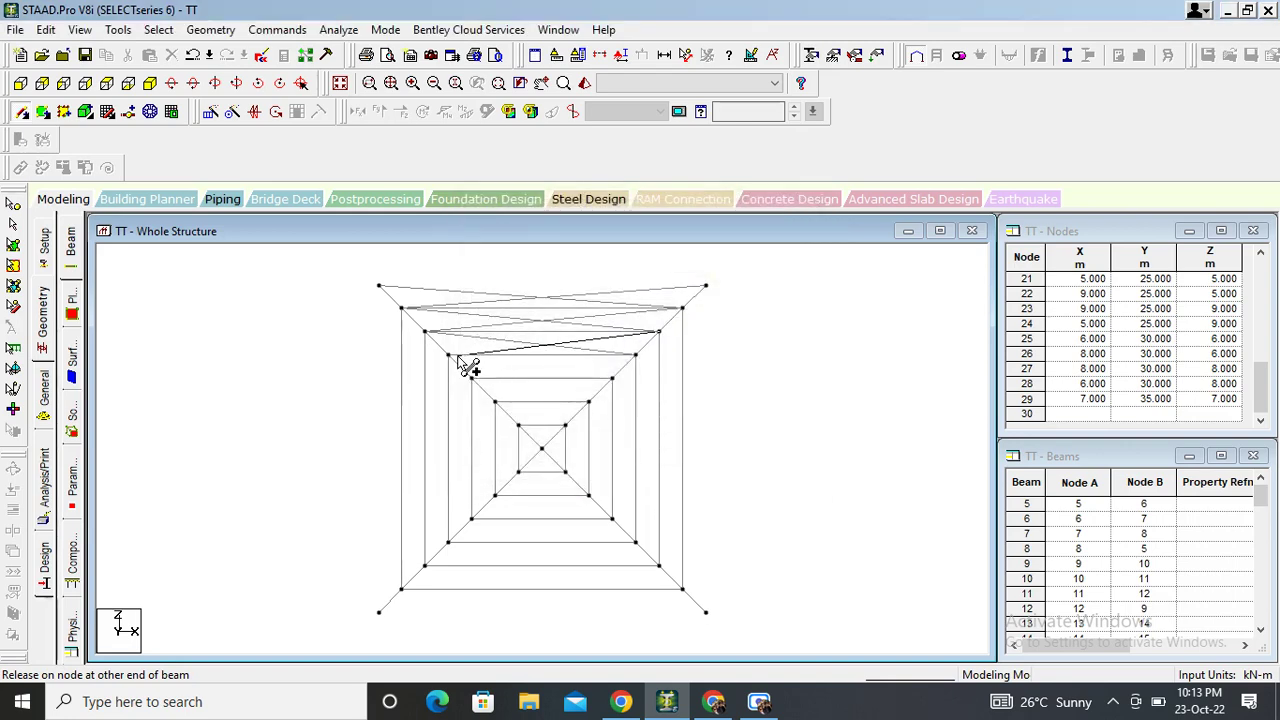
# Step: Continue the crossed bracing inward to the innermost square on the plan's upper side, saving the modified structure on the way
pyautogui.moveTo(449, 353); pyautogui.dragTo(476, 385)
pyautogui.click(640, 388)
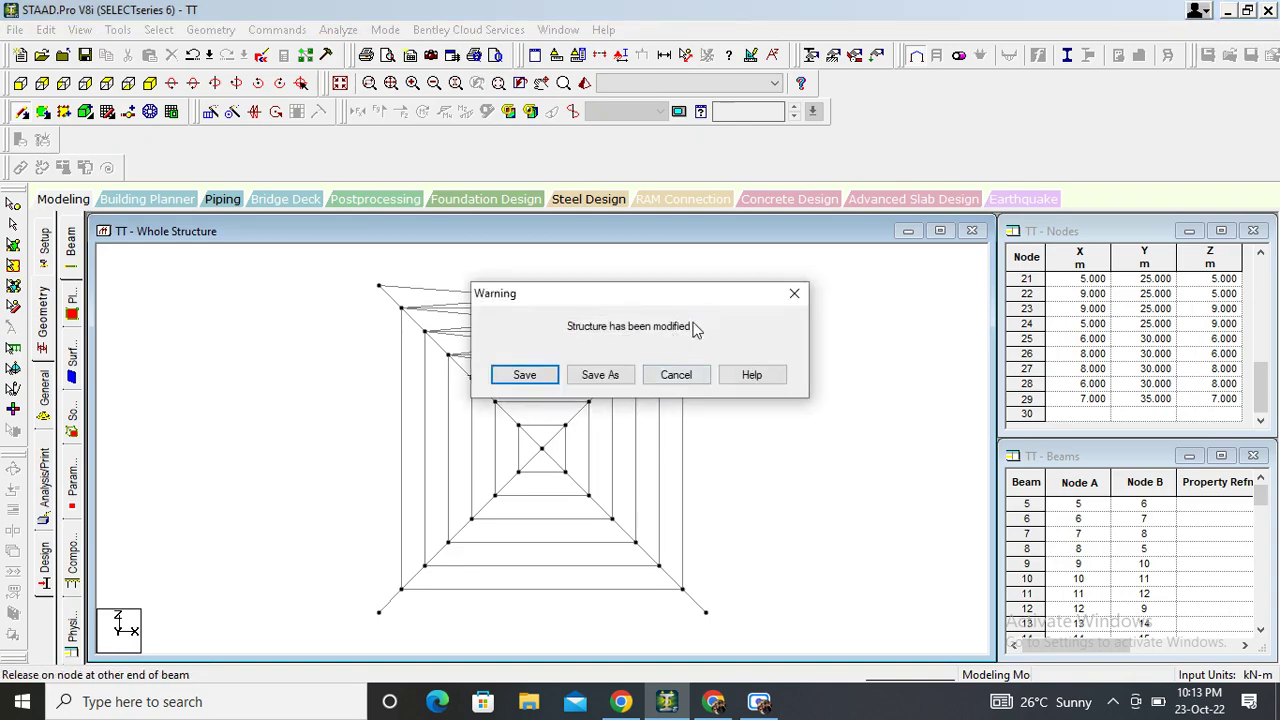
pyautogui.click(522, 374)
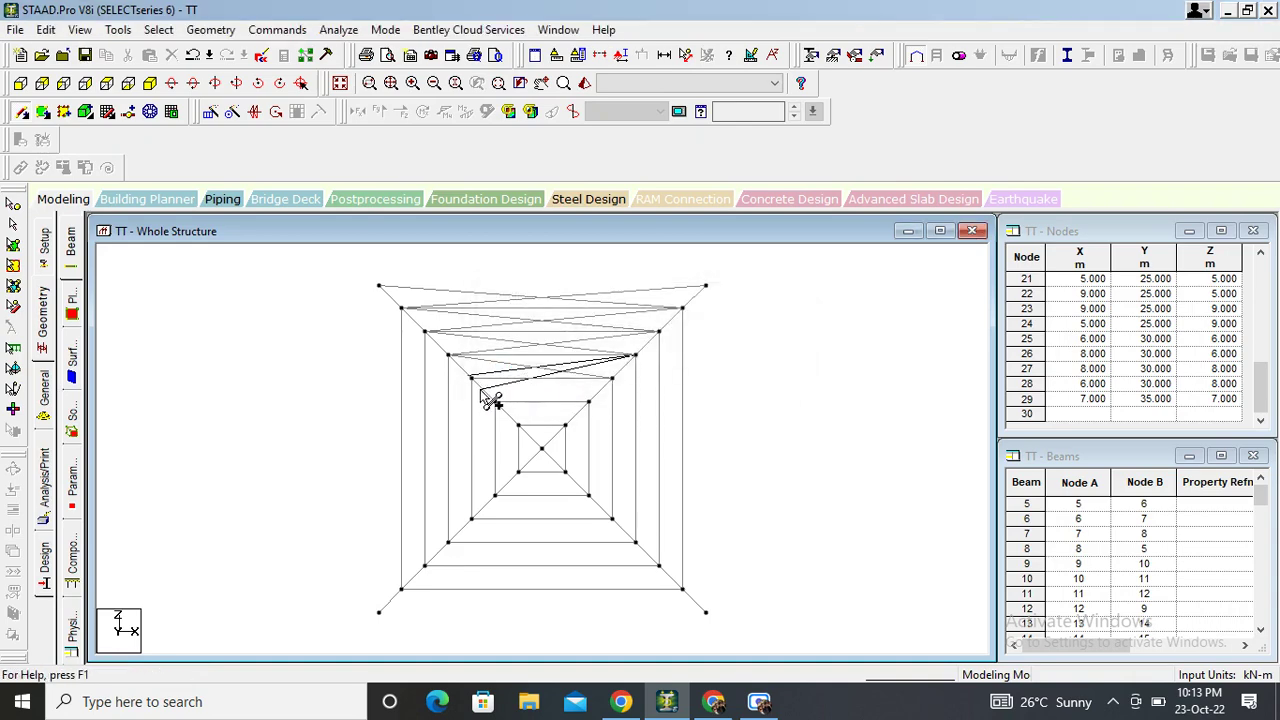
pyautogui.click(472, 379)
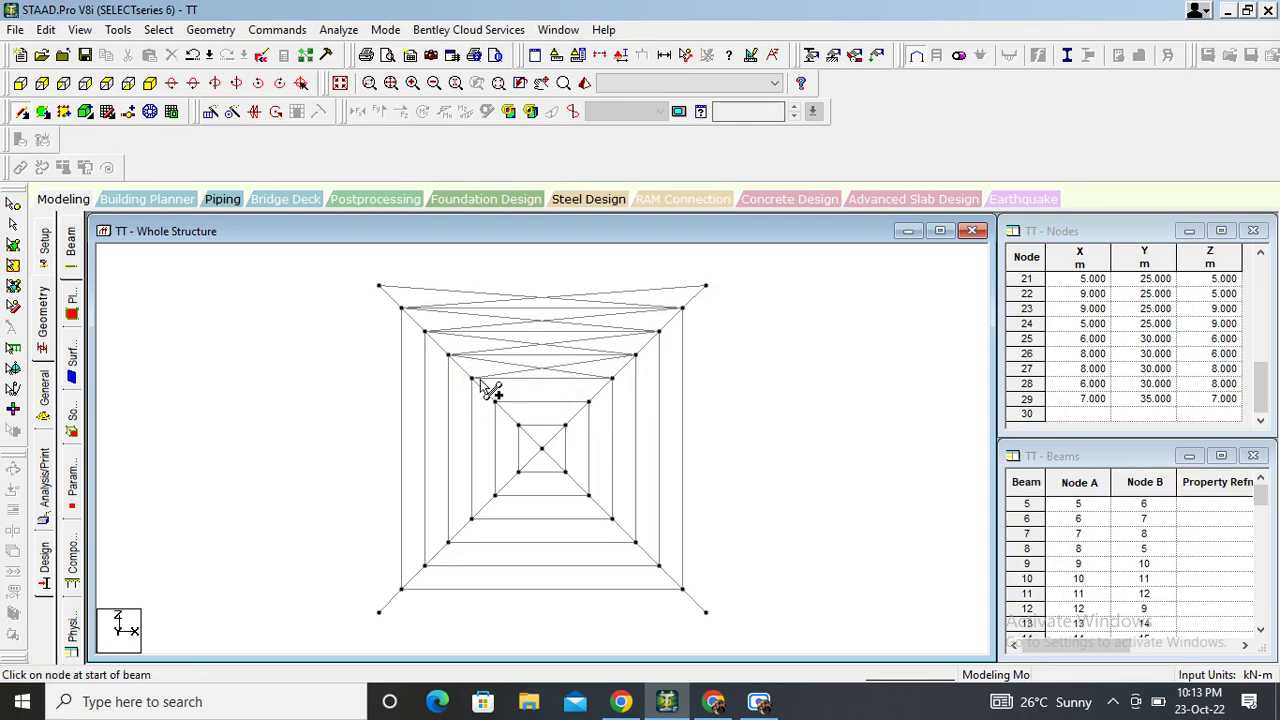
pyautogui.moveTo(471, 379); pyautogui.dragTo(495, 402)
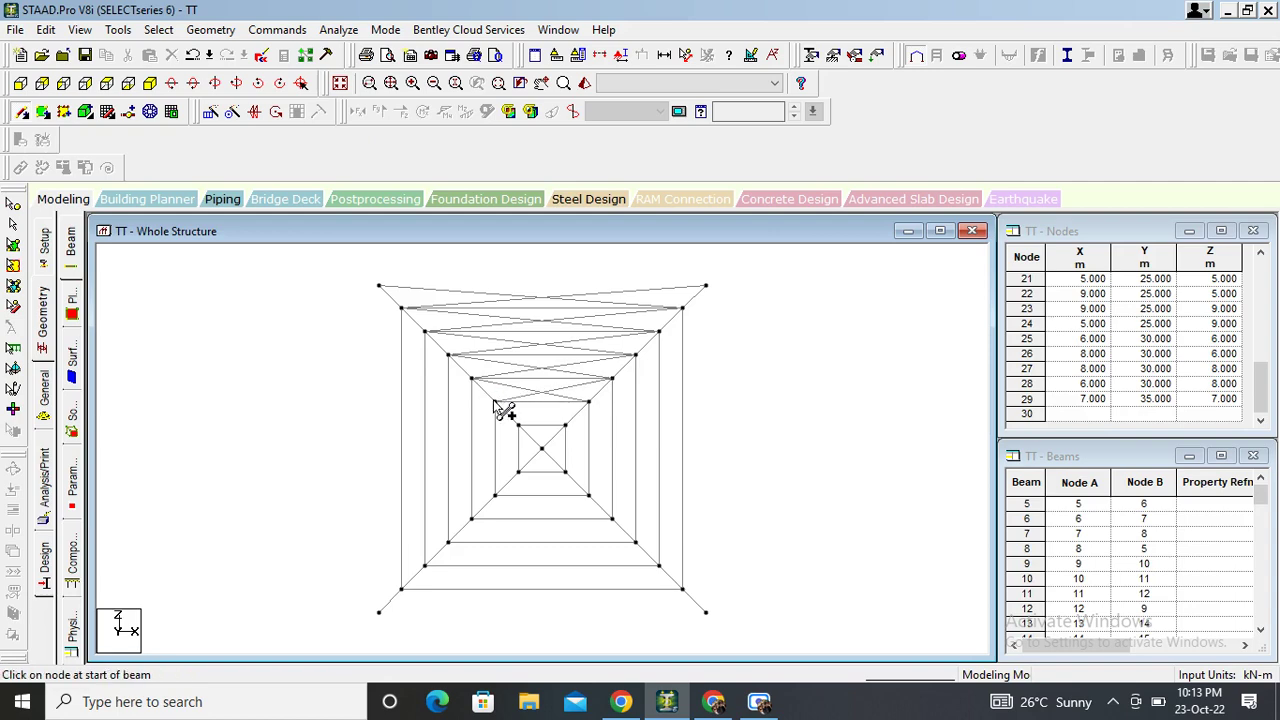
pyautogui.click(495, 402)
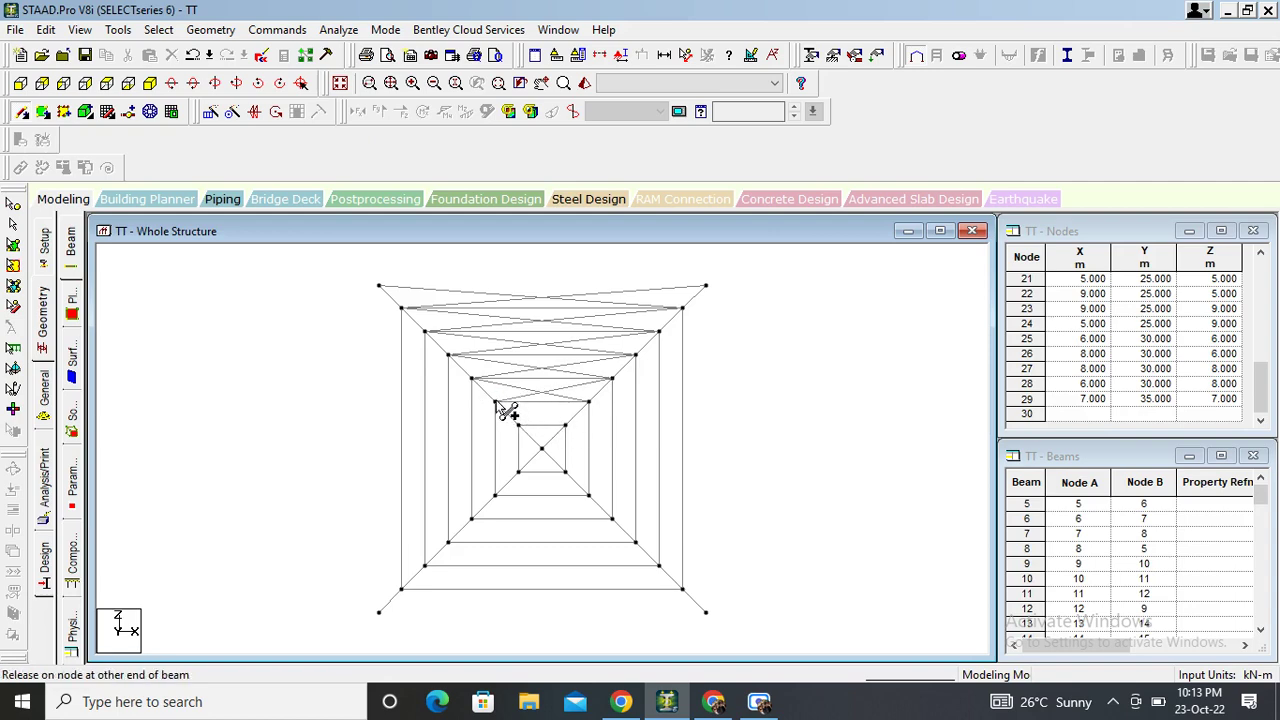
pyautogui.click(565, 425)
# Step: Draw crossed bracing beams between all successive levels on the right-hand side of the plan, from the innermost square to the base nodes
pyautogui.moveTo(589, 402); pyautogui.dragTo(589, 495)
pyautogui.moveTo(588, 405); pyautogui.dragTo(565, 471)
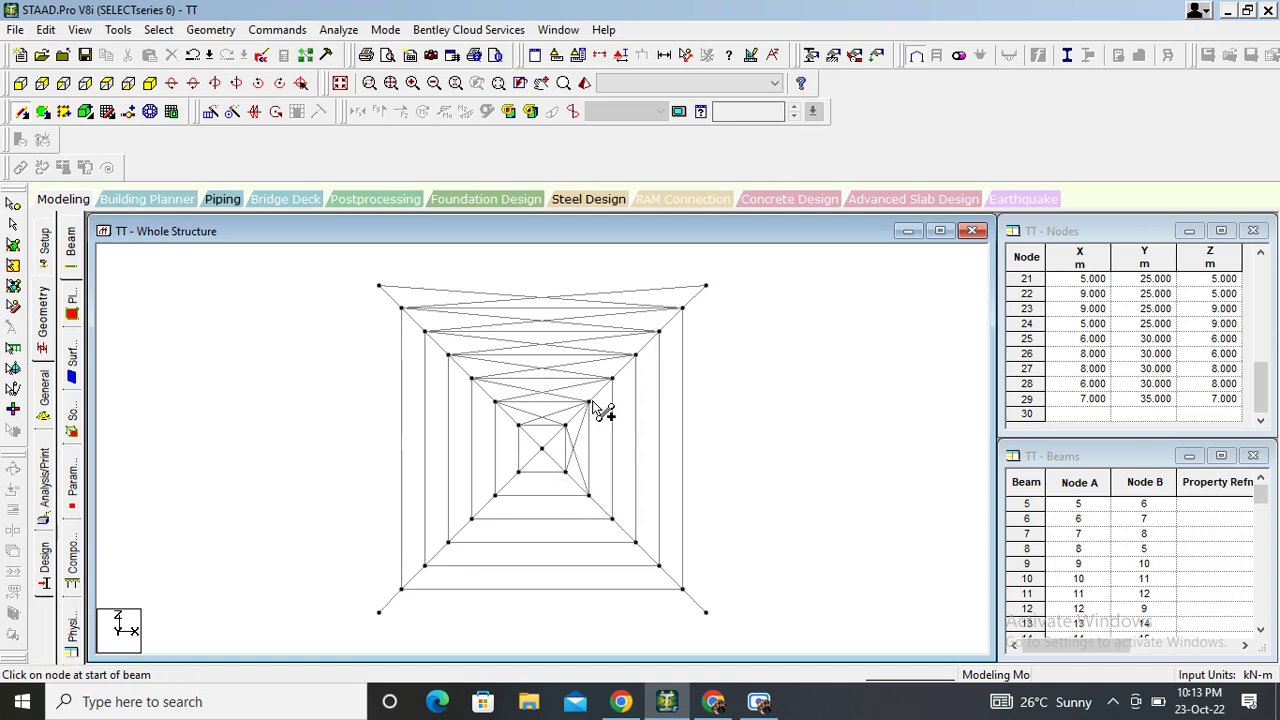
pyautogui.moveTo(589, 402); pyautogui.dragTo(636, 356)
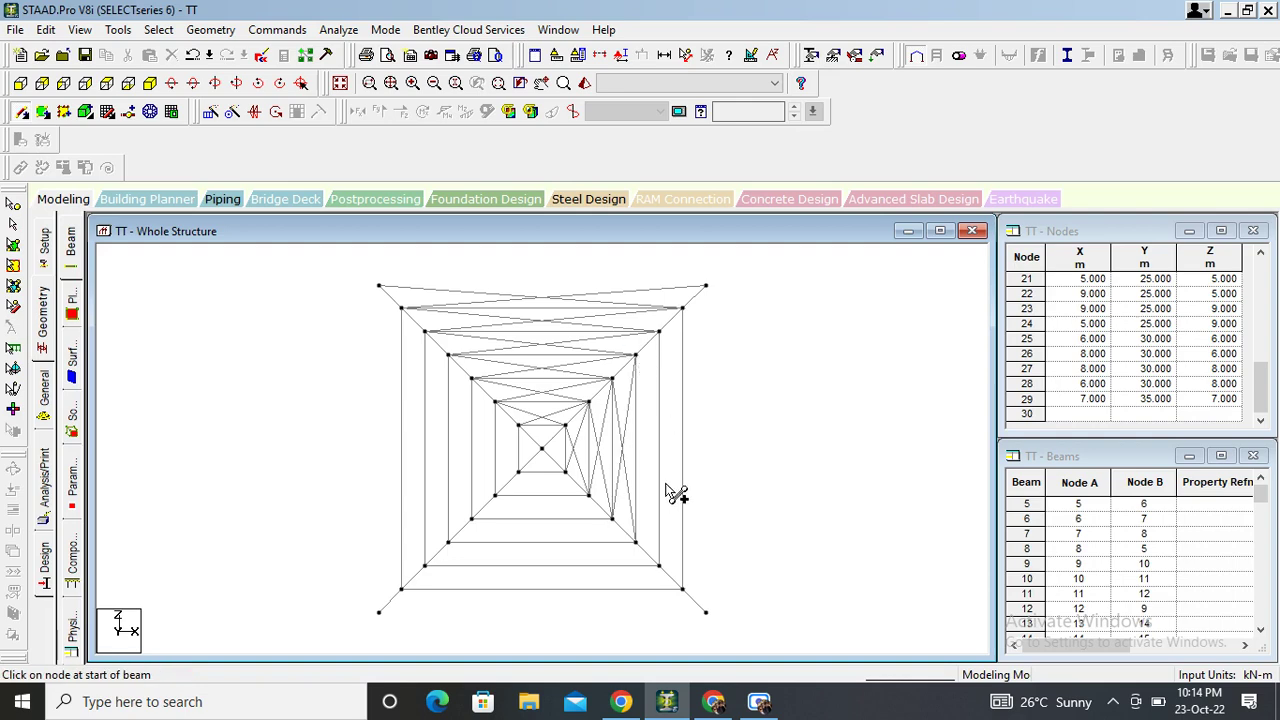
pyautogui.moveTo(636, 544)
pyautogui.mouseDown()
pyautogui.moveTo(659, 333)
pyautogui.moveTo(669, 560)
pyautogui.moveTo(658, 567)
pyautogui.moveTo(684, 310)
pyautogui.moveTo(674, 454)
pyautogui.moveTo(688, 595)
pyautogui.moveTo(707, 288)
pyautogui.moveTo(680, 395)
pyautogui.moveTo(706, 613)
pyautogui.mouseUp()
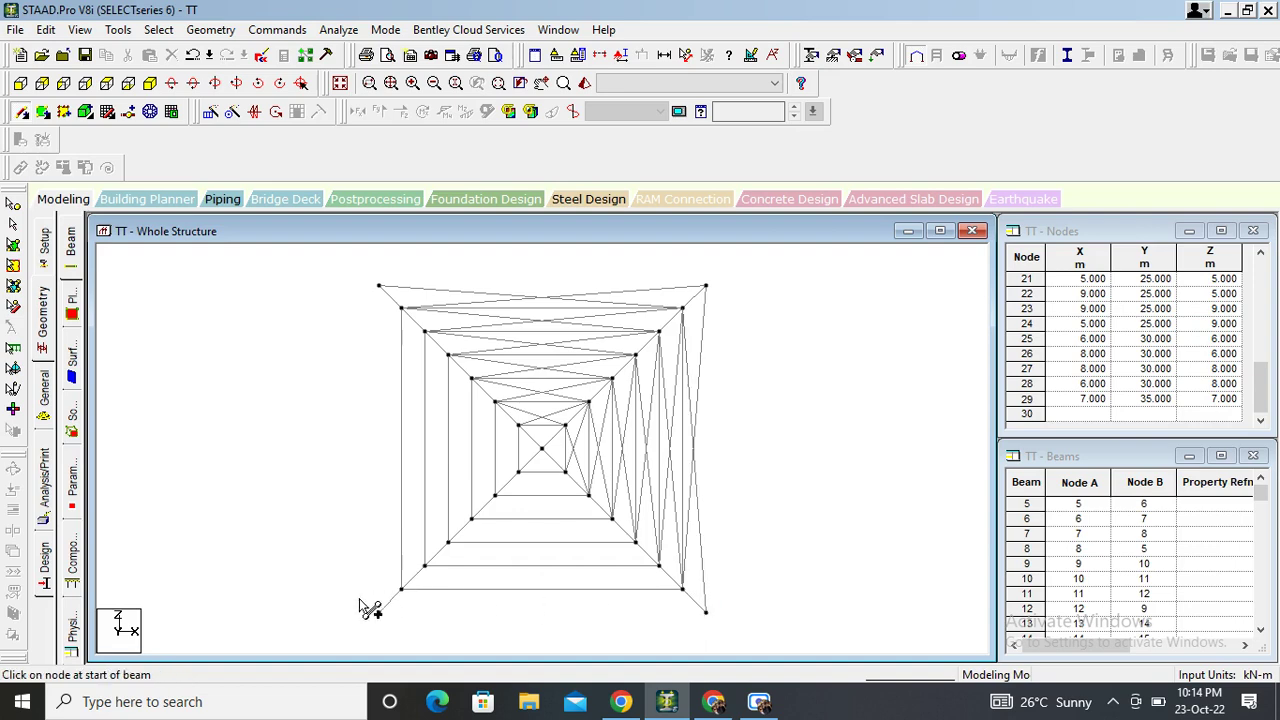
# Step: Draw crossed bracing beams between the three outermost pairs of levels on the lower side of the plan, starting from the base nodes
pyautogui.moveTo(380, 614); pyautogui.dragTo(686, 594)
pyautogui.moveTo(402, 590); pyautogui.dragTo(707, 613)
pyautogui.moveTo(402, 589); pyautogui.dragTo(665, 568)
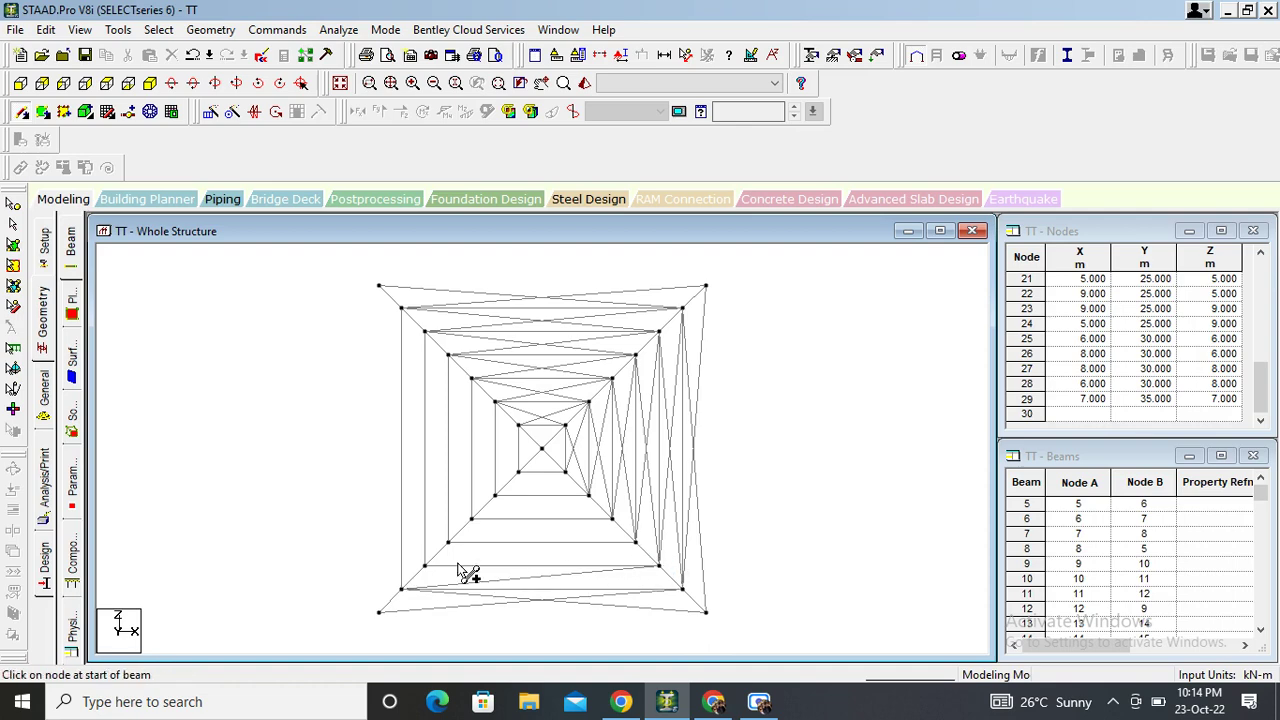
pyautogui.moveTo(424, 567); pyautogui.dragTo(682, 590)
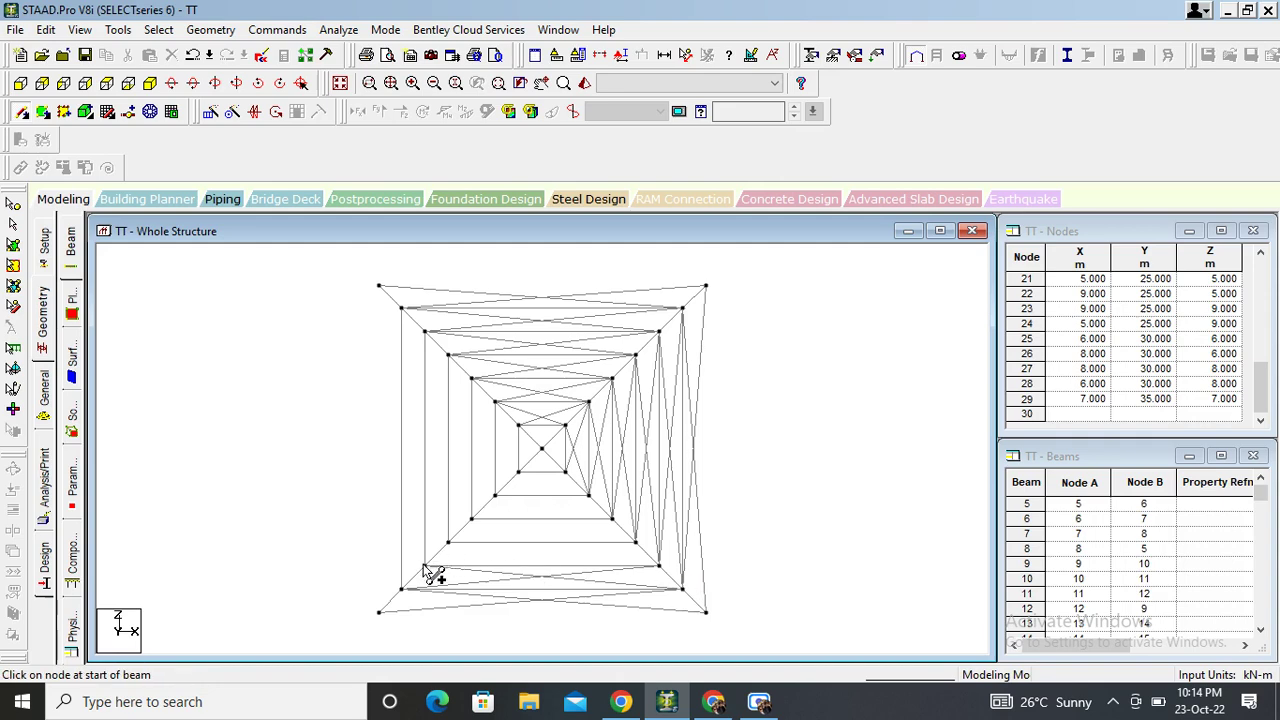
pyautogui.moveTo(424, 566); pyautogui.dragTo(635, 542)
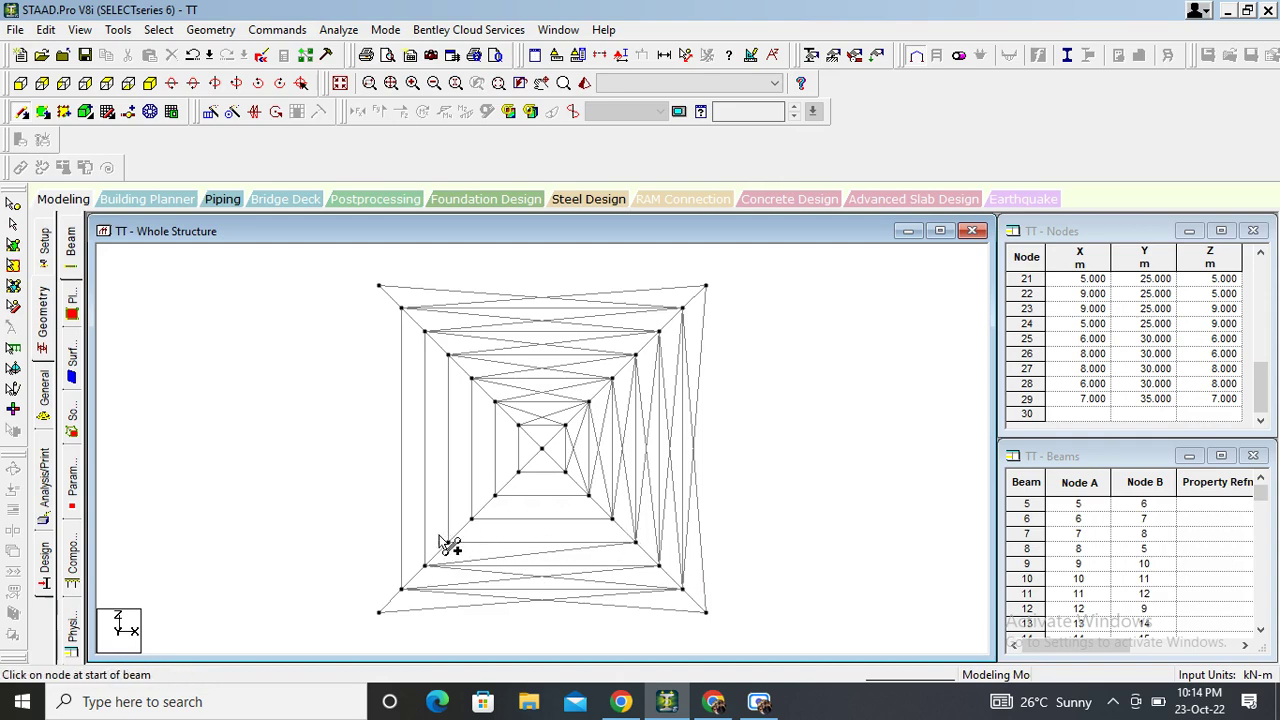
pyautogui.moveTo(445, 541); pyautogui.dragTo(659, 566)
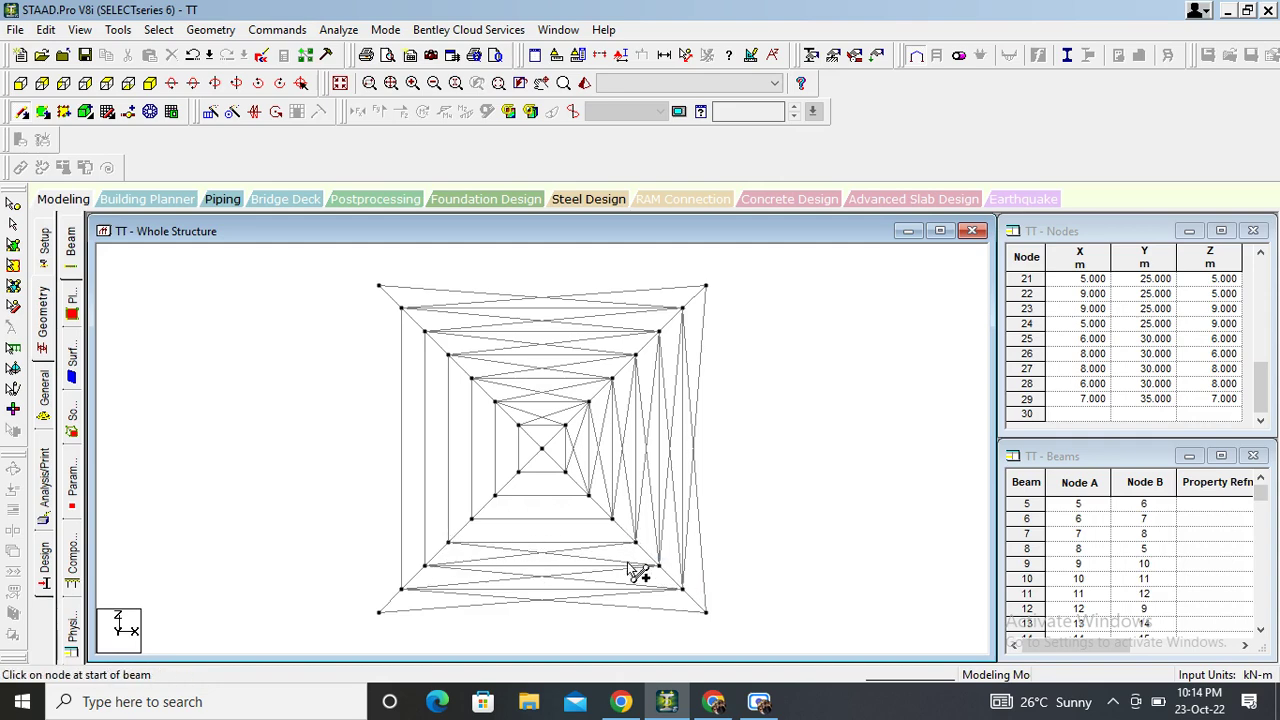
# Step: Complete the crossed bracing on the plan's lower side between the remaining levels up to the innermost square
pyautogui.moveTo(447, 545); pyautogui.dragTo(617, 527)
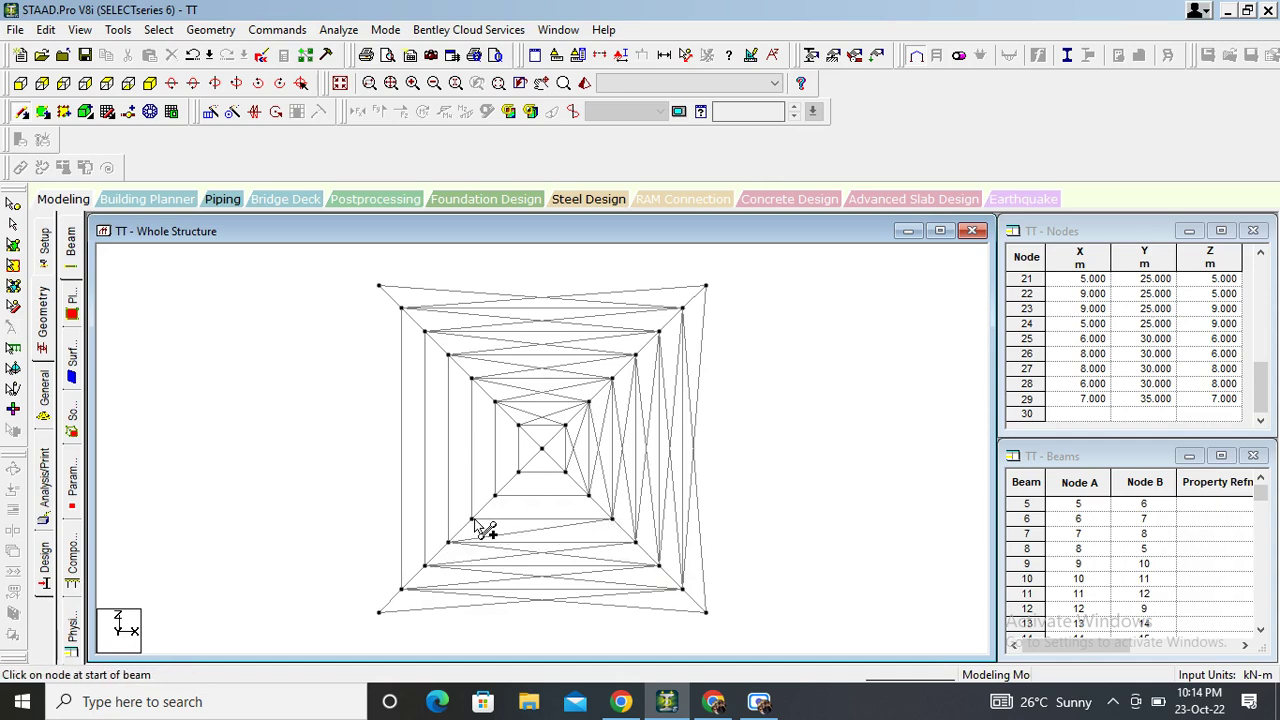
pyautogui.moveTo(473, 520); pyautogui.dragTo(658, 545)
pyautogui.moveTo(634, 543); pyautogui.dragTo(635, 543)
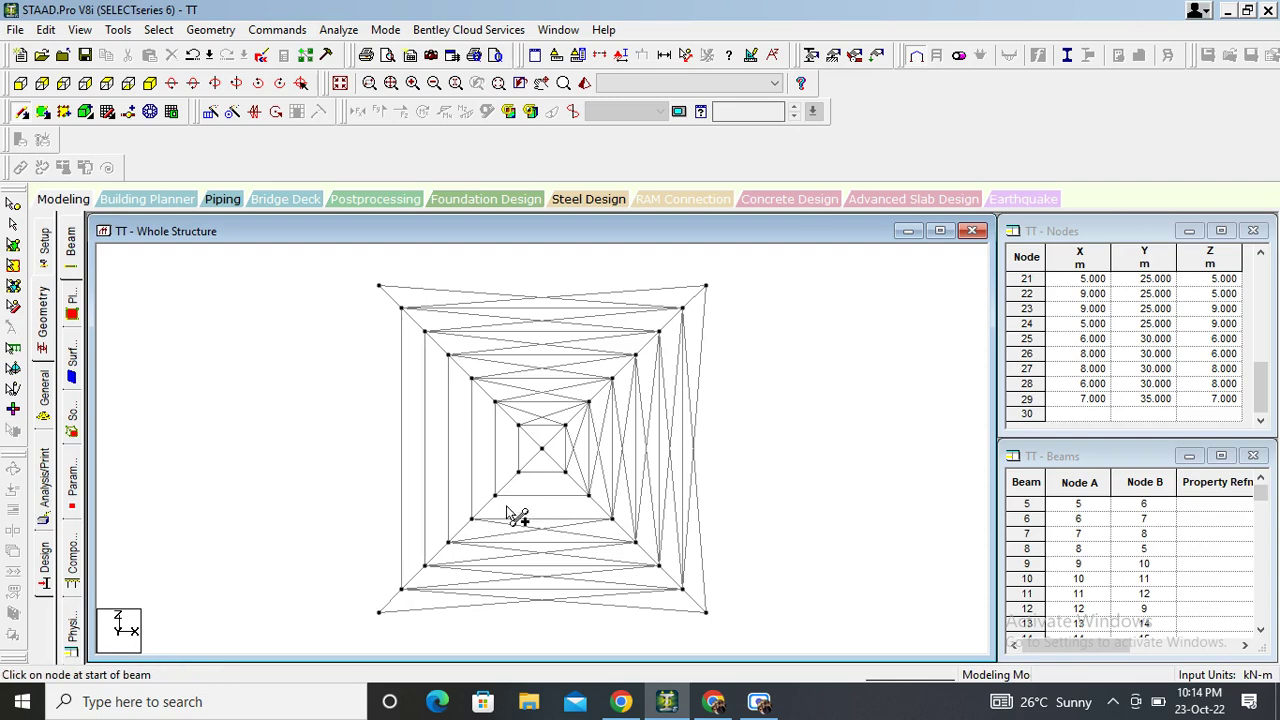
pyautogui.moveTo(471, 519); pyautogui.dragTo(588, 496)
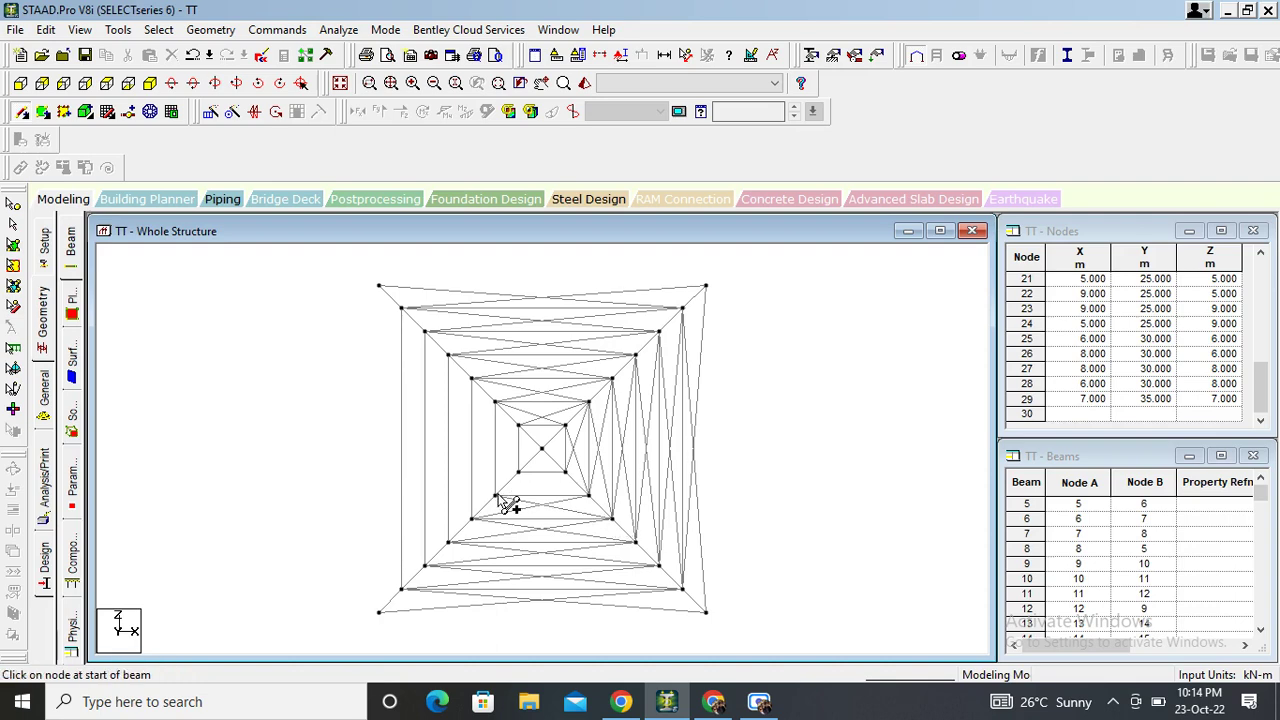
pyautogui.moveTo(496, 494); pyautogui.dragTo(566, 472)
pyautogui.click(519, 474)
pyautogui.click(610, 517)
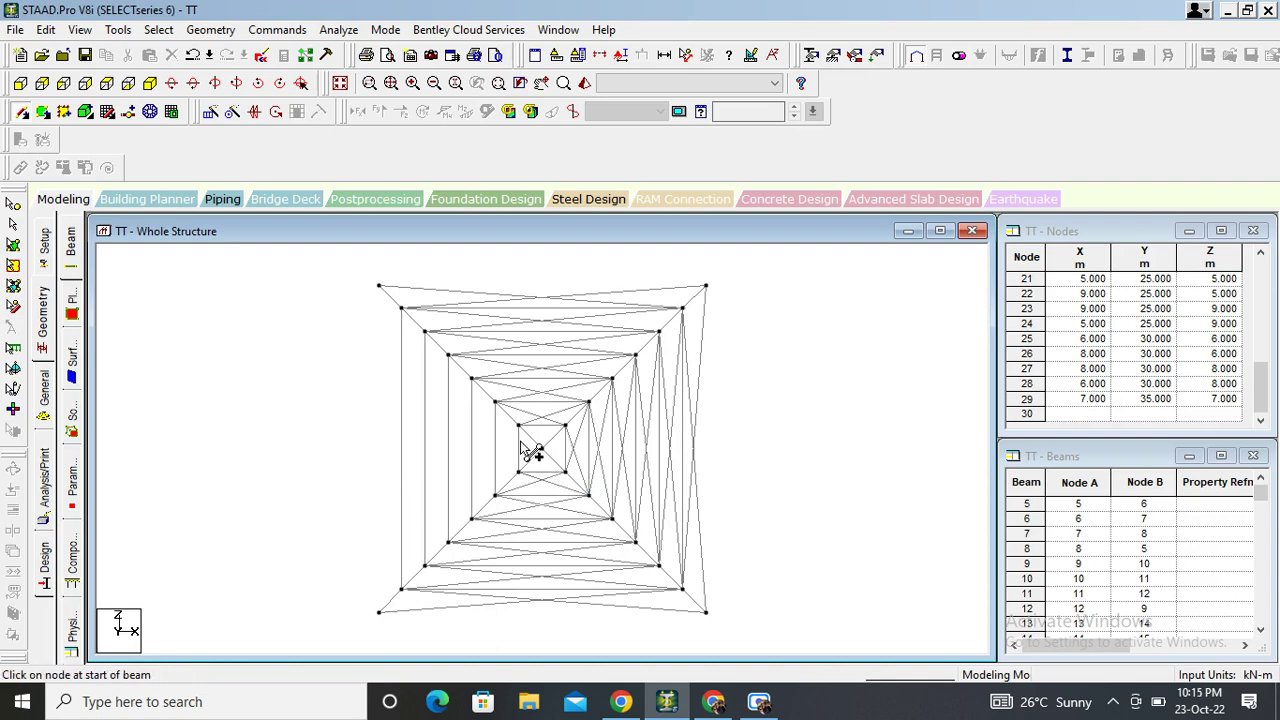
# Step: Draw crossed bracing beams between the inner levels on the left-hand side of the plan, working outward from the innermost square
pyautogui.moveTo(518, 428); pyautogui.dragTo(495, 491)
pyautogui.moveTo(497, 405); pyautogui.dragTo(518, 471)
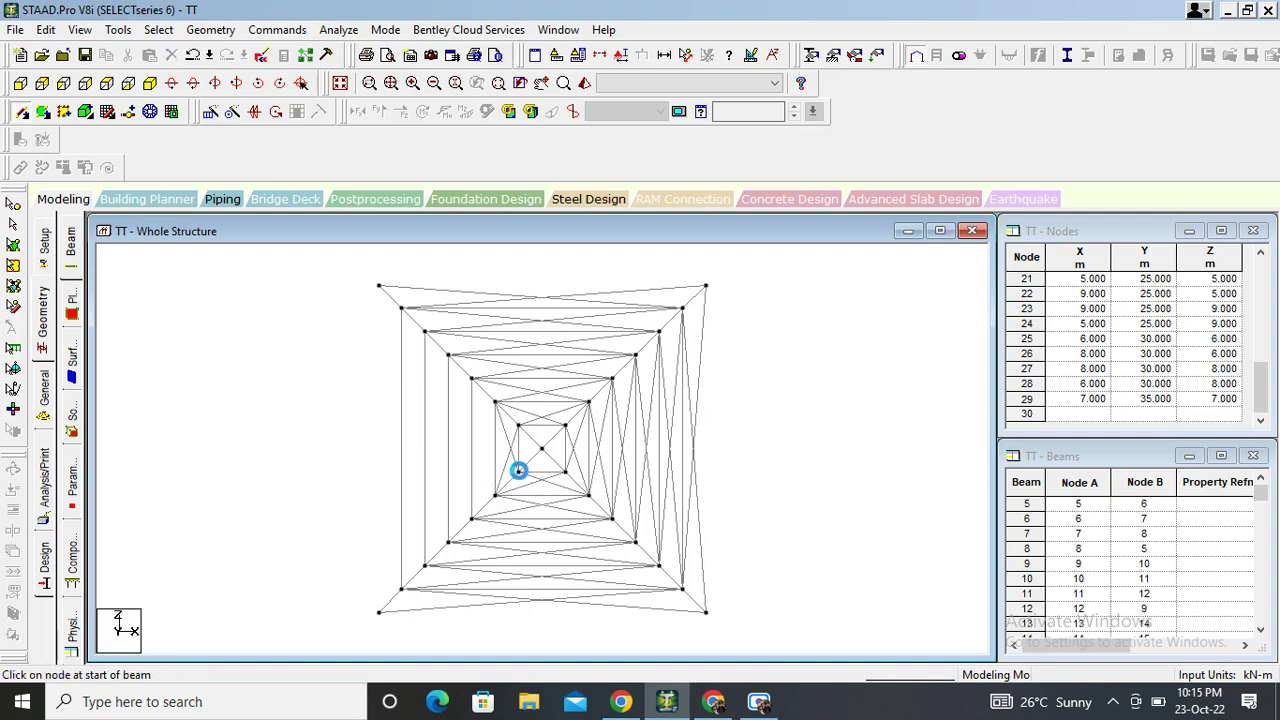
pyautogui.moveTo(494, 403); pyautogui.dragTo(473, 520)
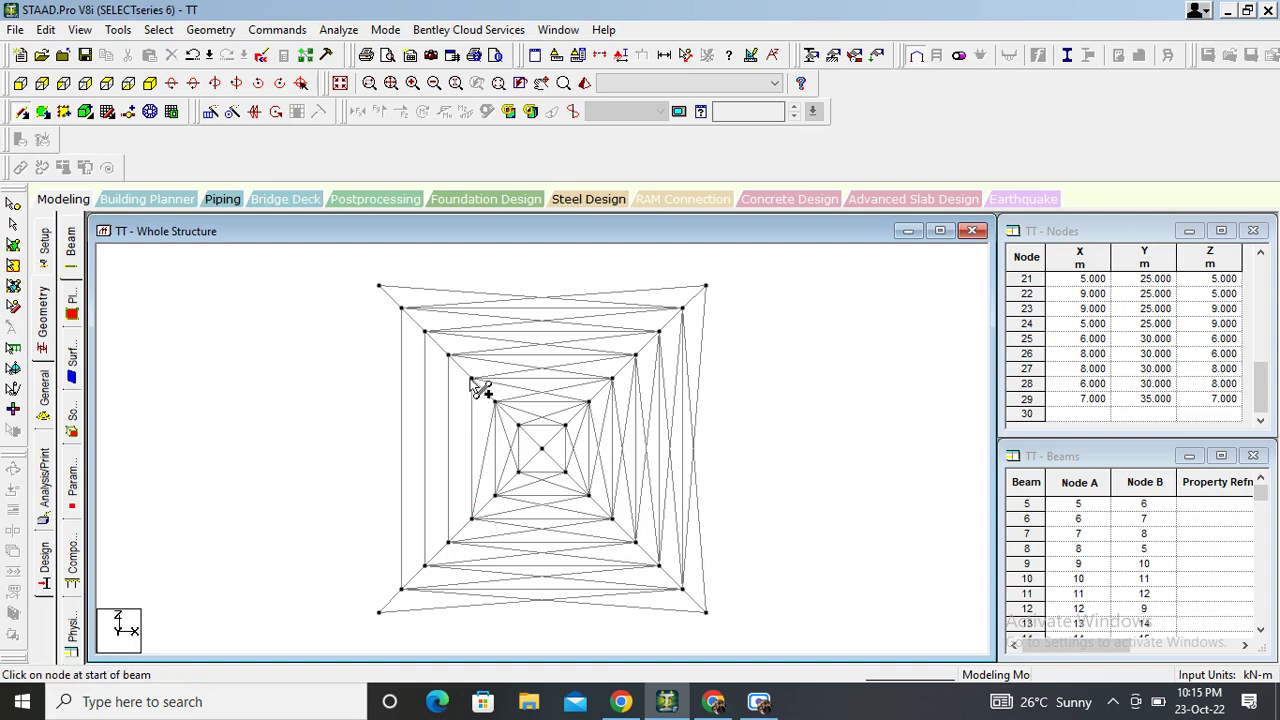
pyautogui.moveTo(473, 382); pyautogui.dragTo(494, 496)
pyautogui.moveTo(448, 356); pyautogui.dragTo(473, 520)
pyautogui.moveTo(474, 380); pyautogui.dragTo(449, 544)
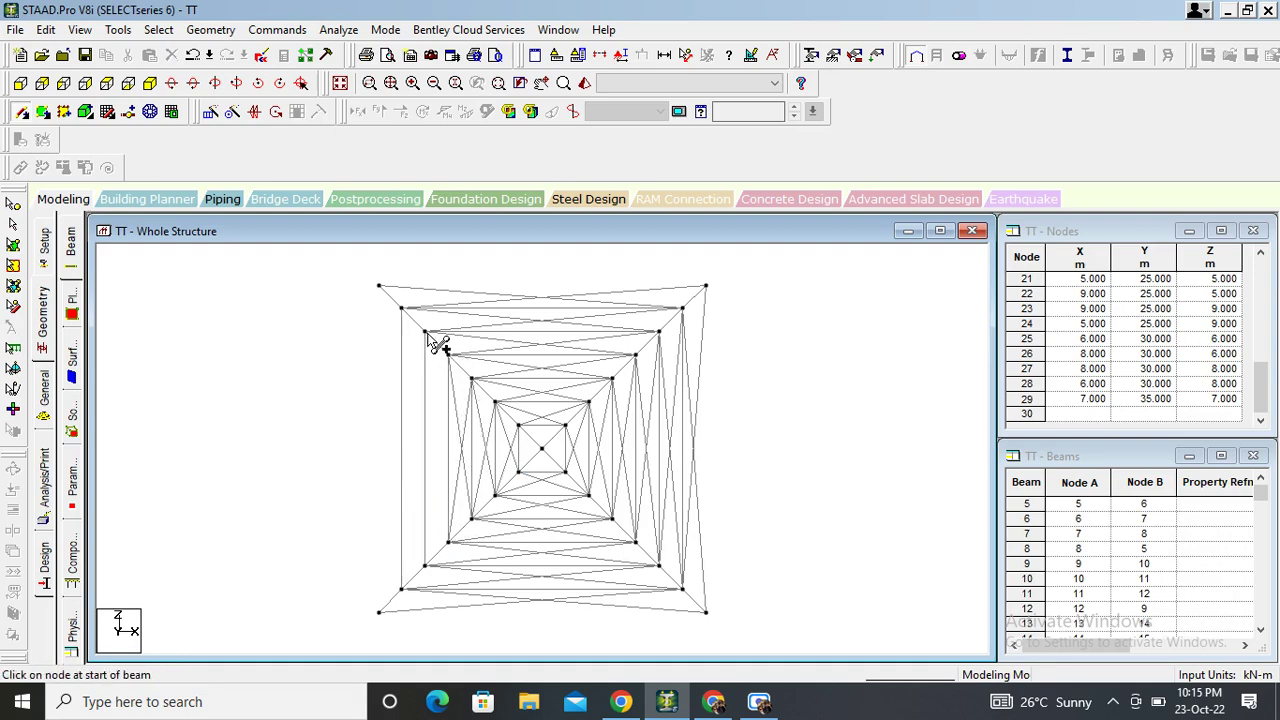
# Step: Complete the crossed bracing beams between the outer levels on the plan's left-hand side, out to the base nodes, and return to the isometric view
pyautogui.moveTo(430, 338); pyautogui.dragTo(449, 544)
pyautogui.moveTo(450, 356); pyautogui.dragTo(426, 565)
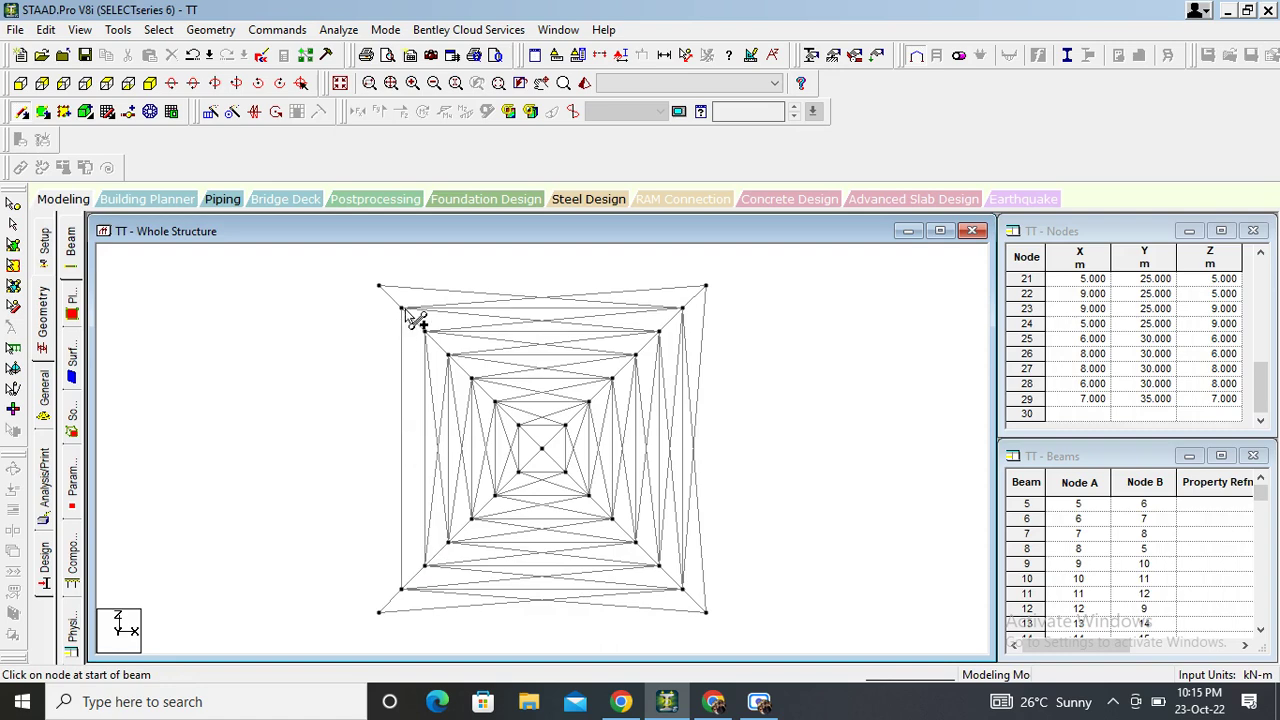
pyautogui.moveTo(403, 310); pyautogui.dragTo(424, 565)
pyautogui.moveTo(425, 332); pyautogui.dragTo(401, 590)
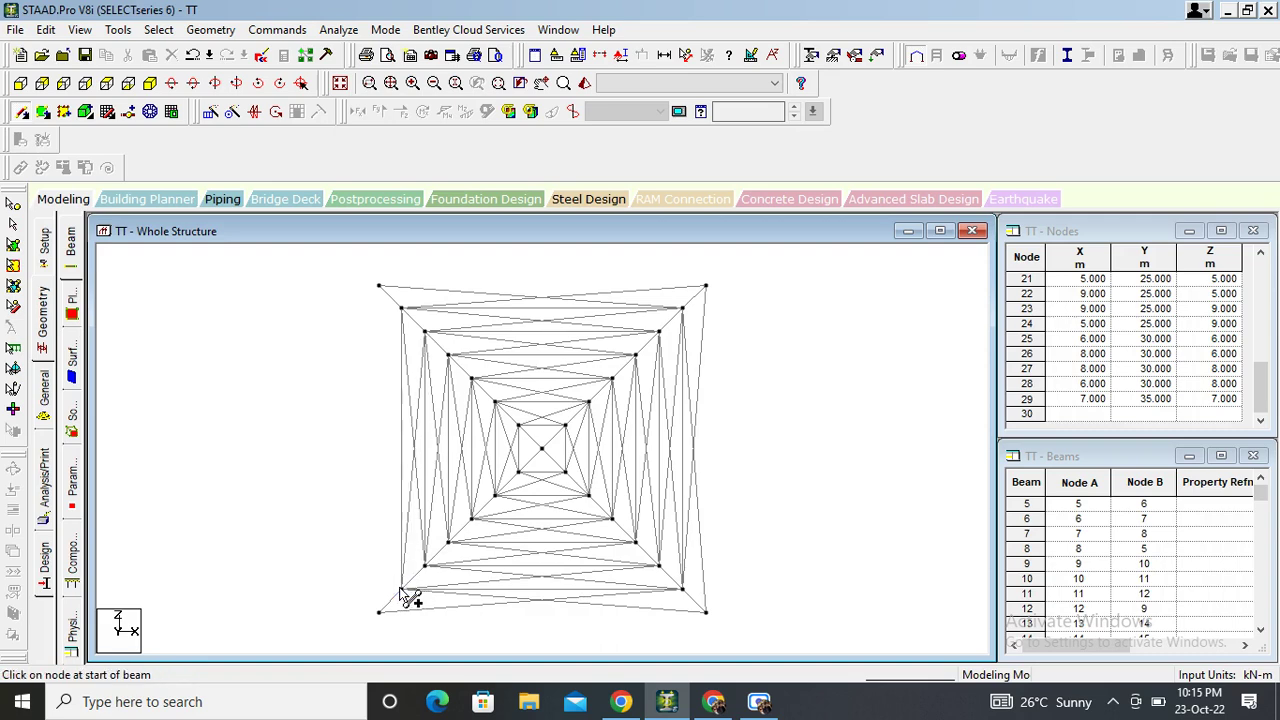
pyautogui.moveTo(379, 286); pyautogui.dragTo(403, 310)
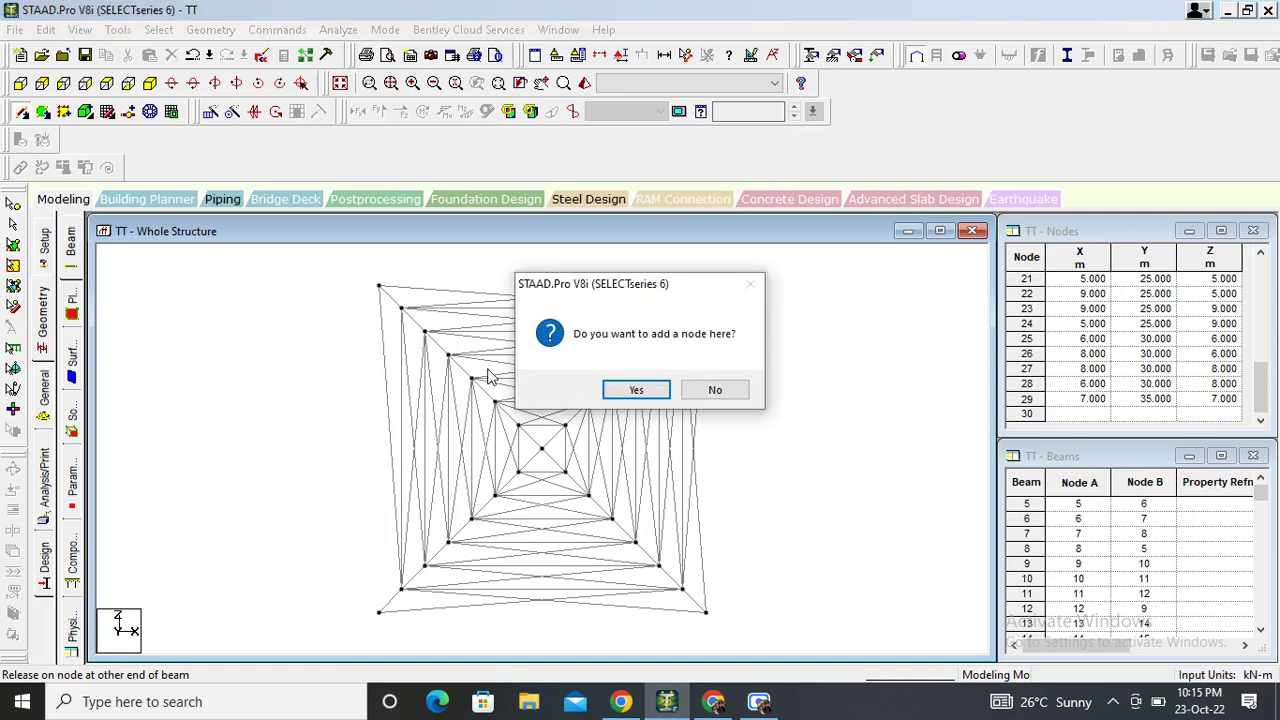
pyautogui.click(640, 392)
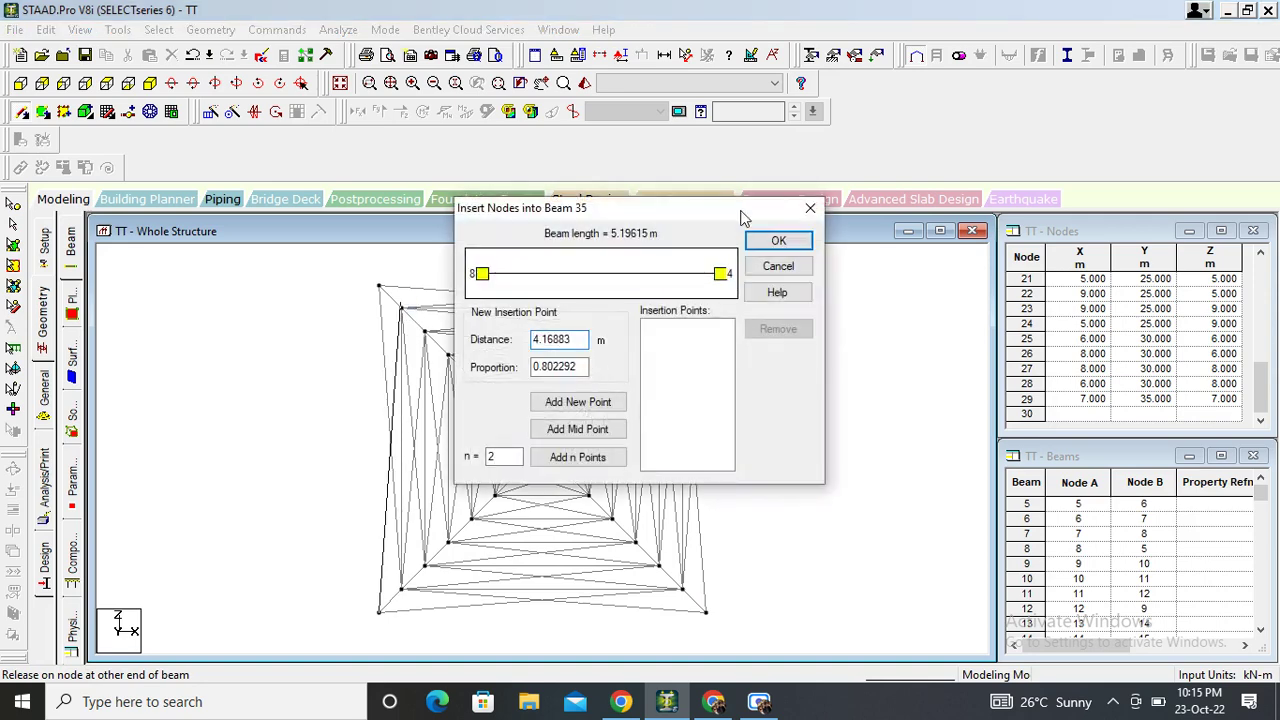
pyautogui.click(810, 208)
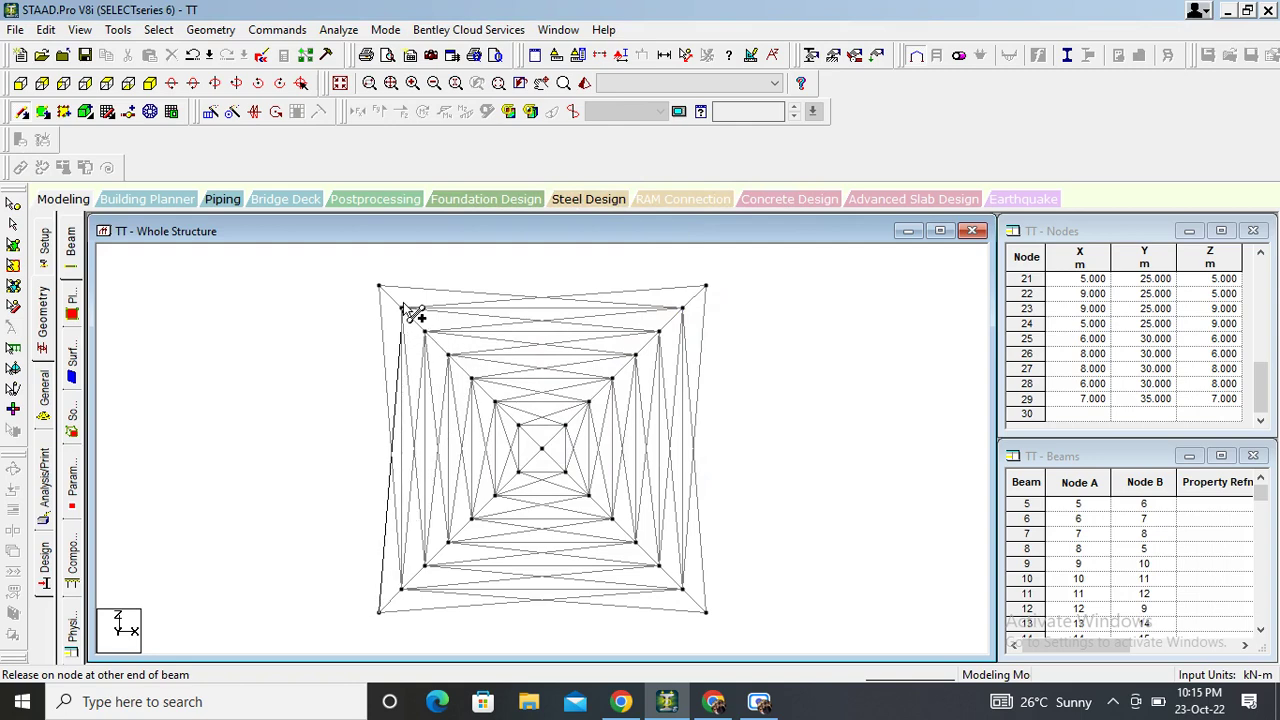
pyautogui.click(150, 84)
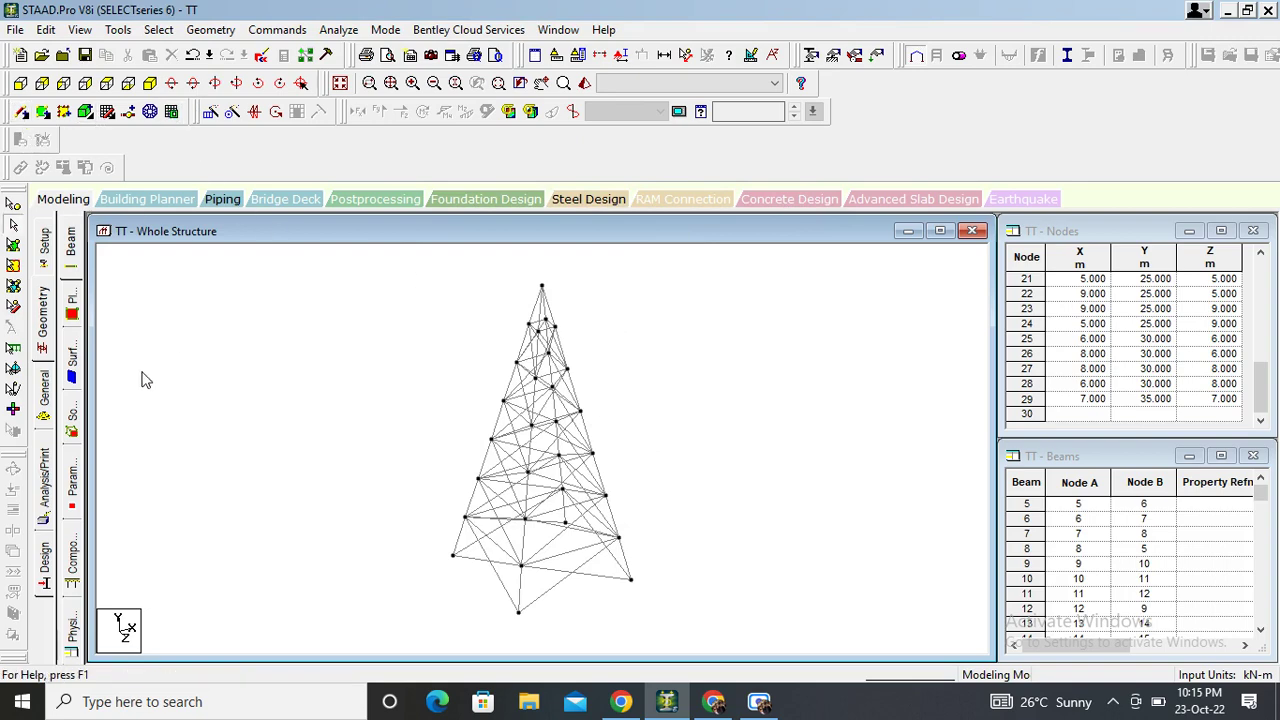
# Step: Create a fixed support definition for the tower
pyautogui.click(44, 400)
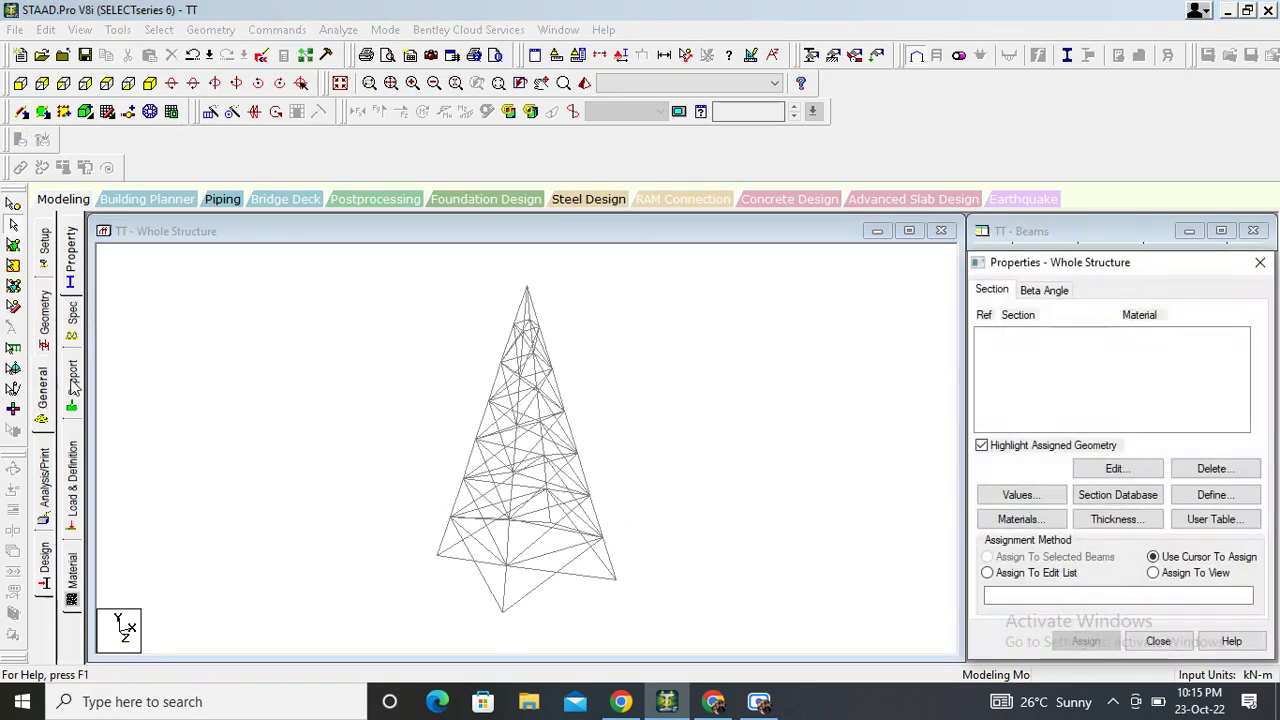
pyautogui.click(72, 385)
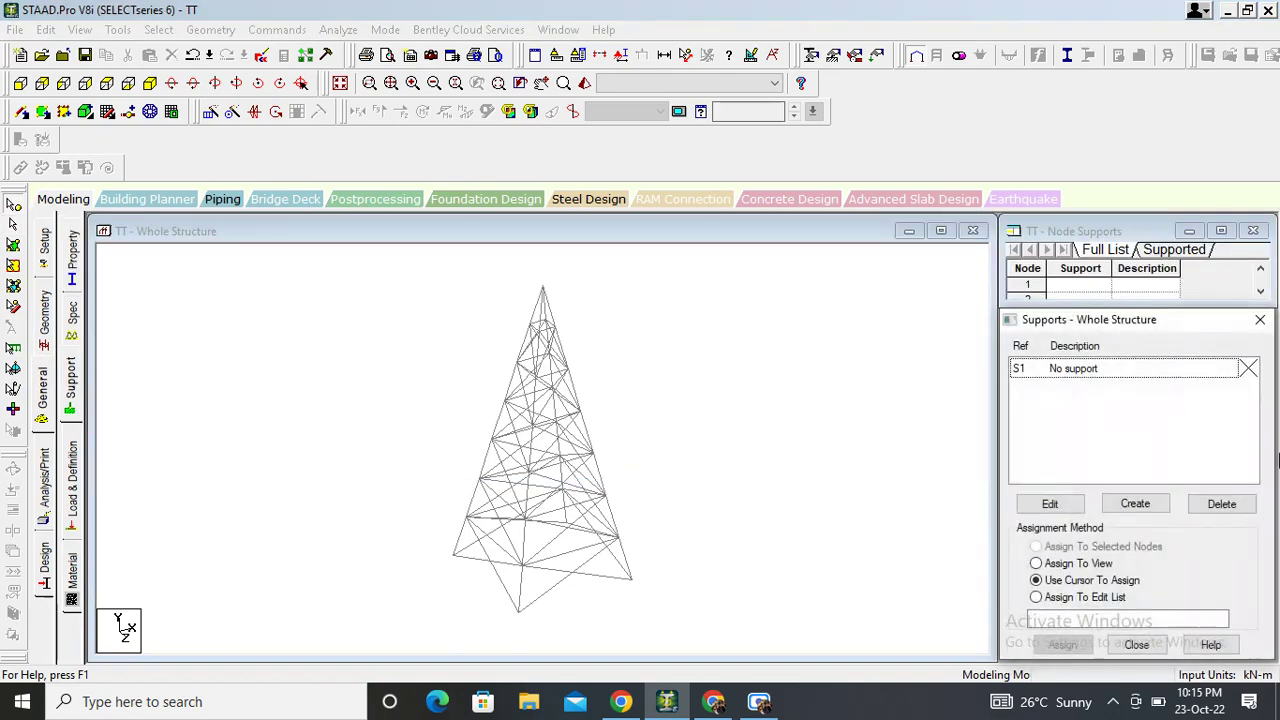
pyautogui.click(1135, 503)
pyautogui.click(1008, 664)
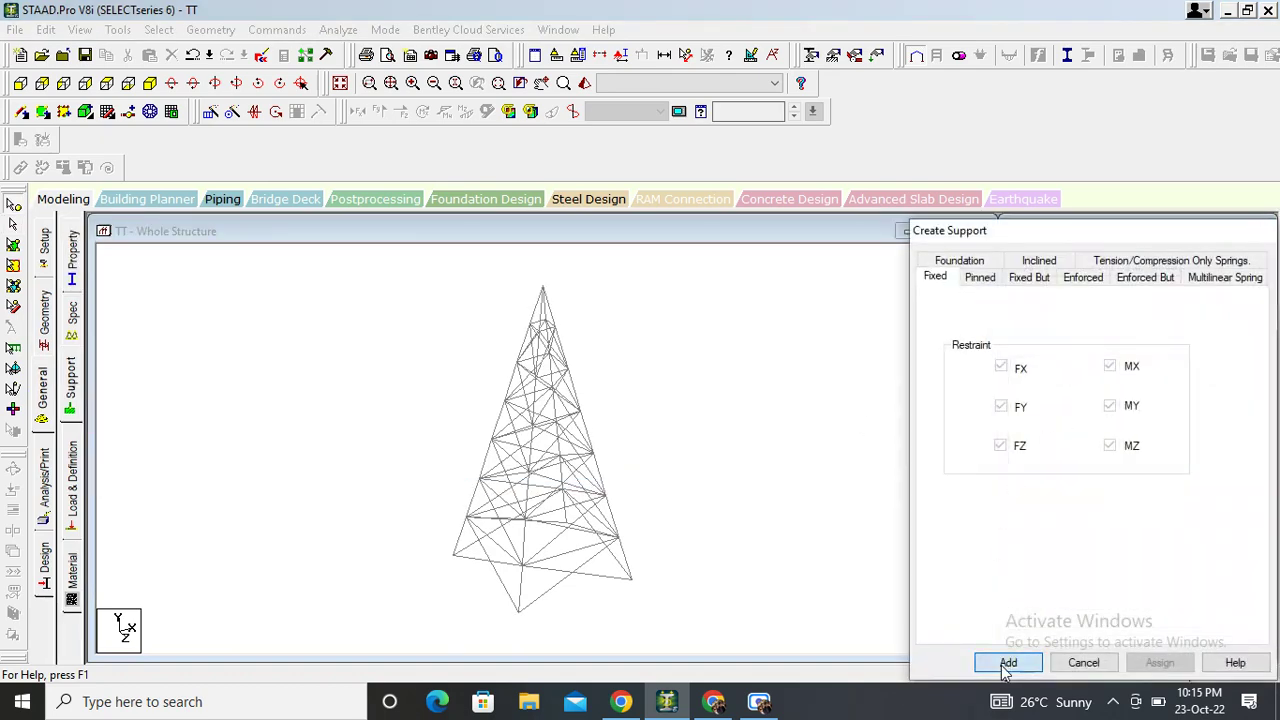
# Step: Assign the fixed support to the four base nodes of the tower, selecting them in the front view
pyautogui.click(1106, 391)
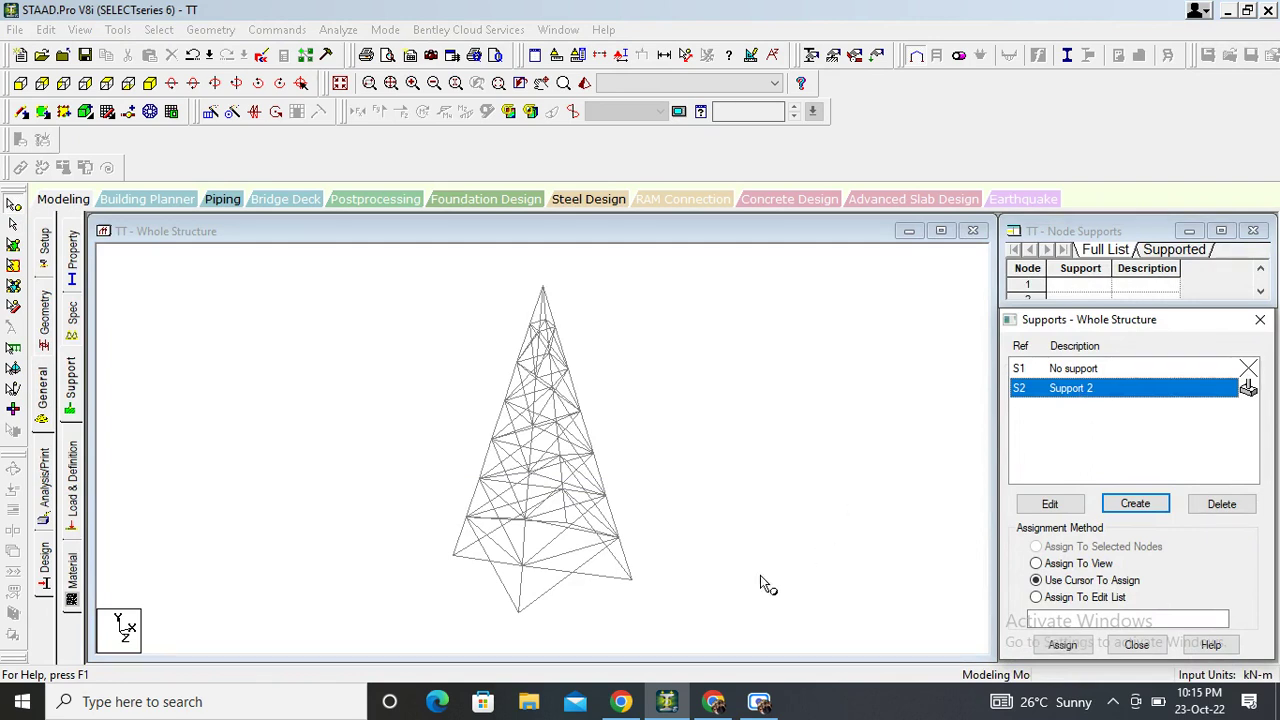
pyautogui.click(19, 82)
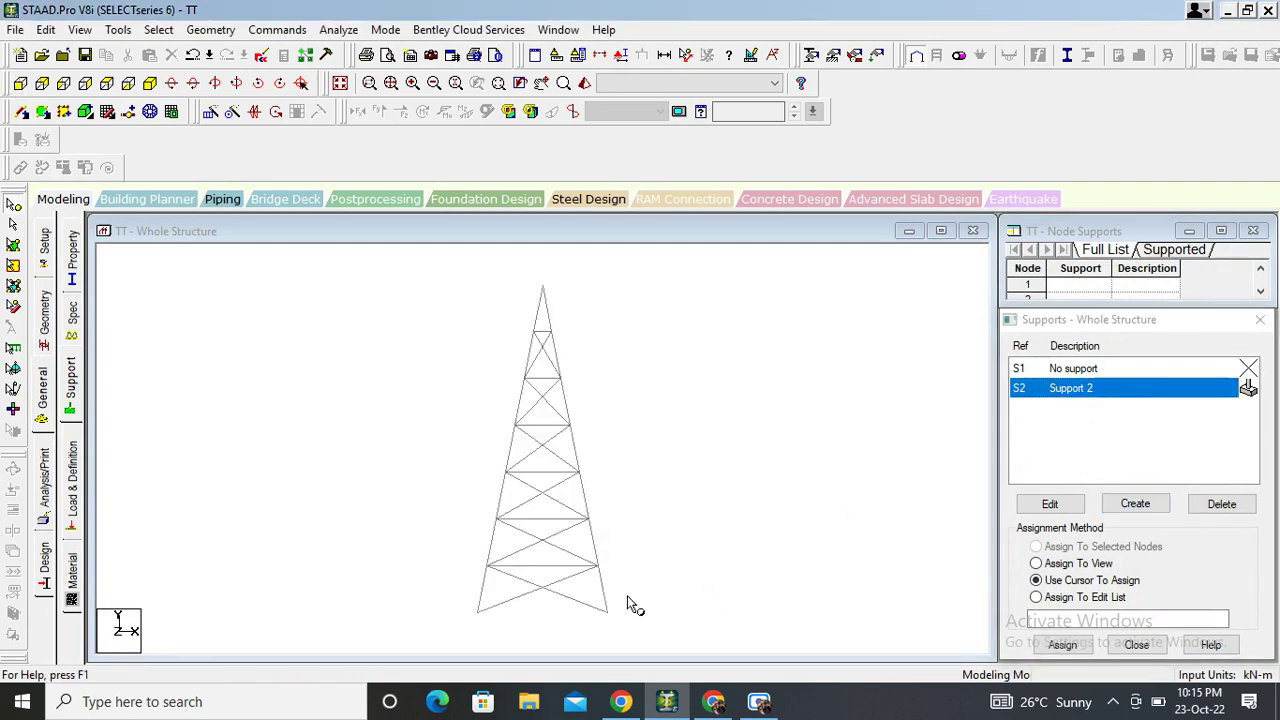
pyautogui.moveTo(636, 626); pyautogui.dragTo(436, 592)
pyautogui.click(150, 83)
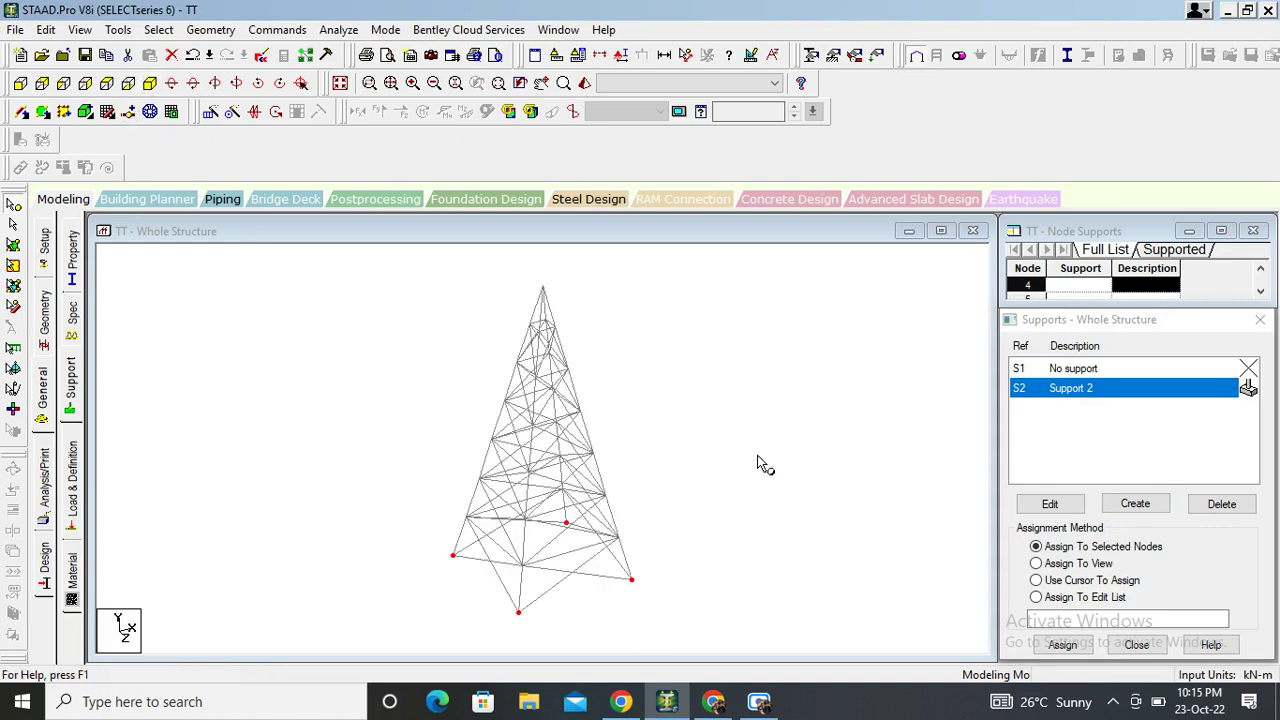
pyautogui.click(1062, 645)
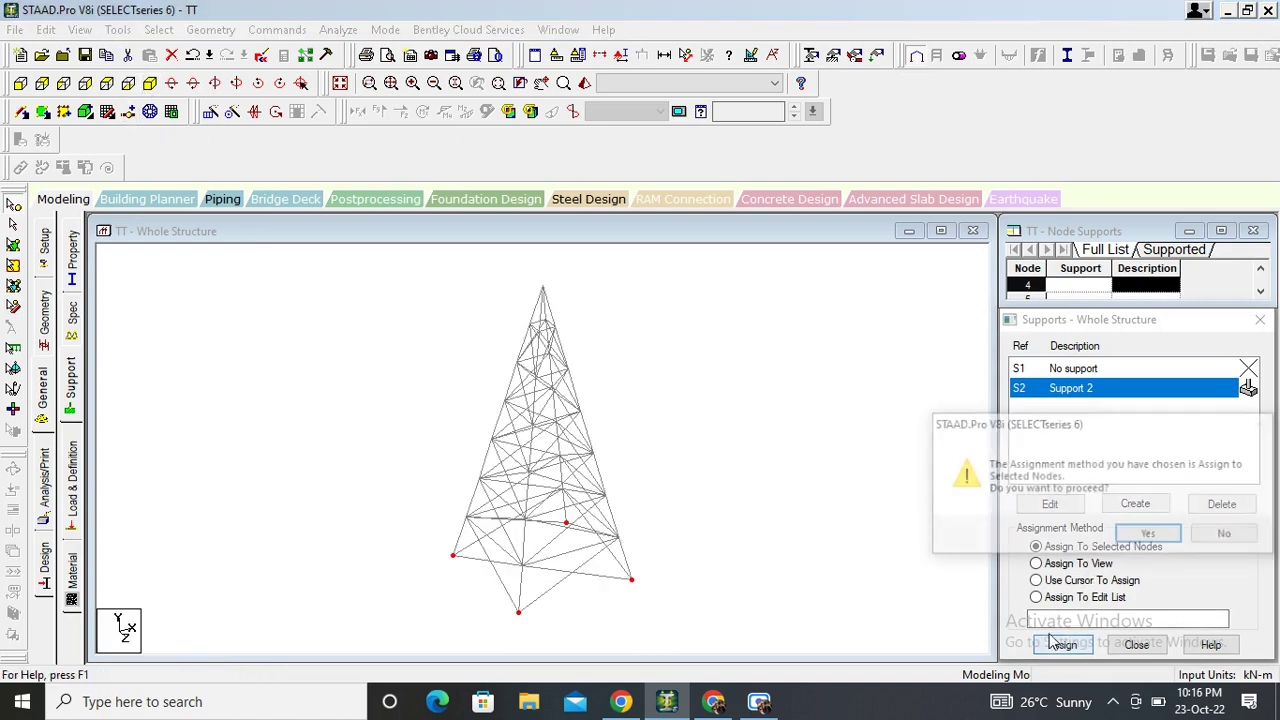
pyautogui.click(1150, 535)
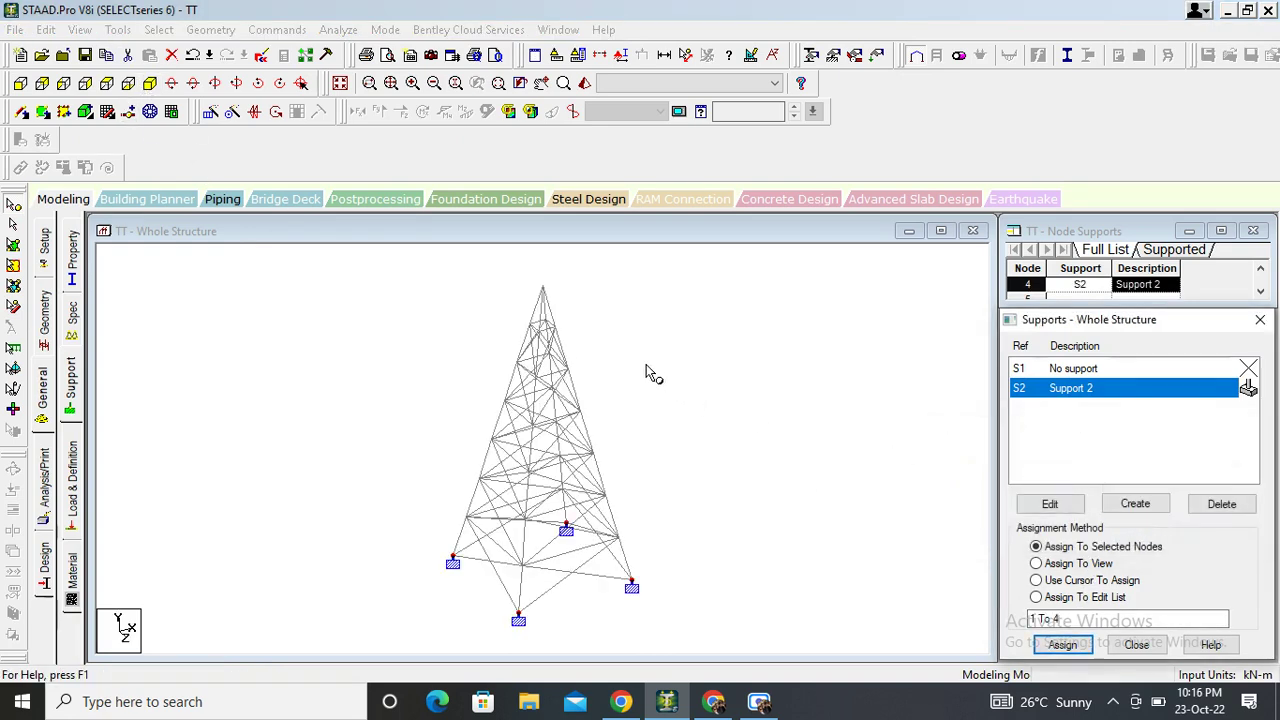
# Step: Assign the STEEL material to all beams in the view and clear the selection
pyautogui.click(72, 322)
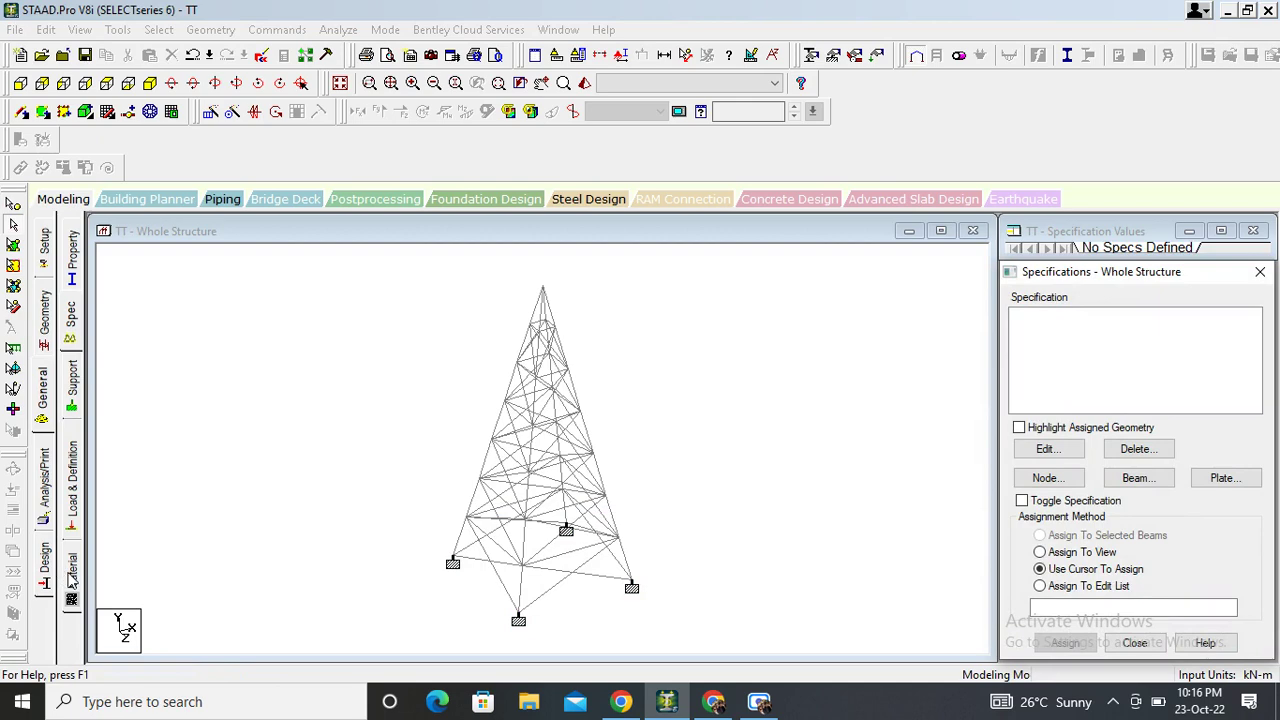
pyautogui.click(71, 578)
pyautogui.click(1036, 387)
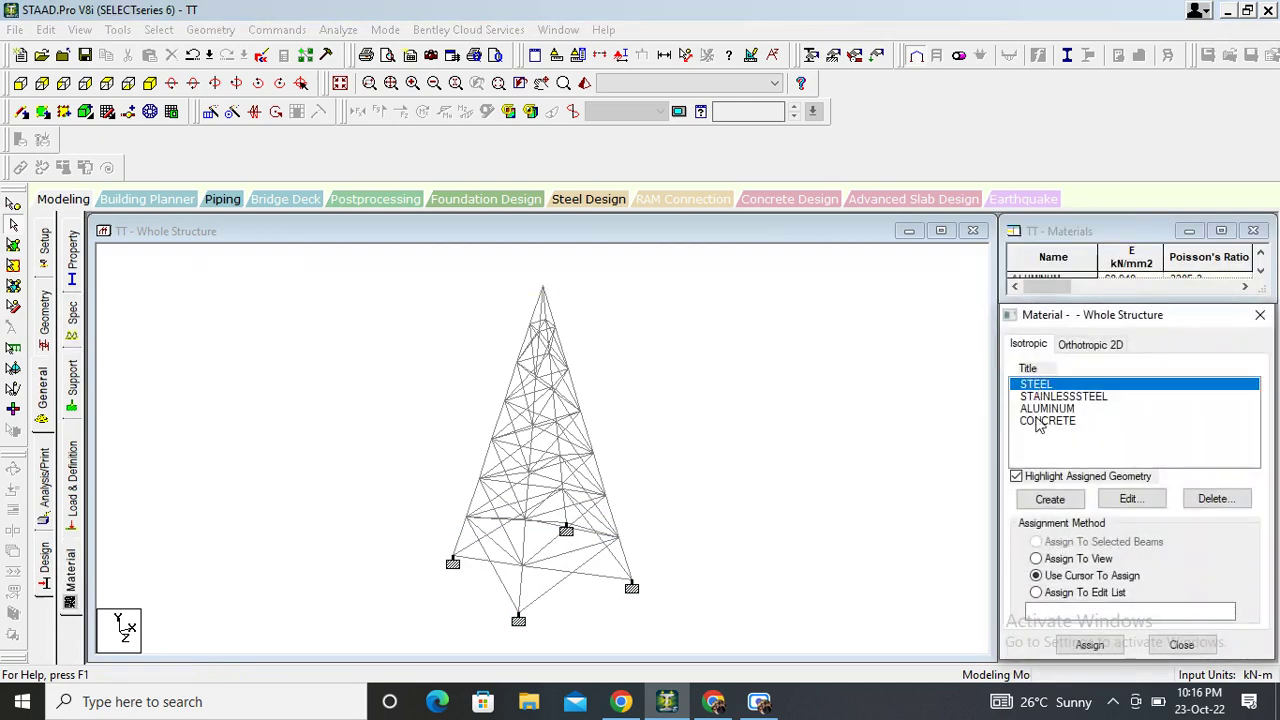
pyautogui.click(1037, 559)
pyautogui.click(1089, 644)
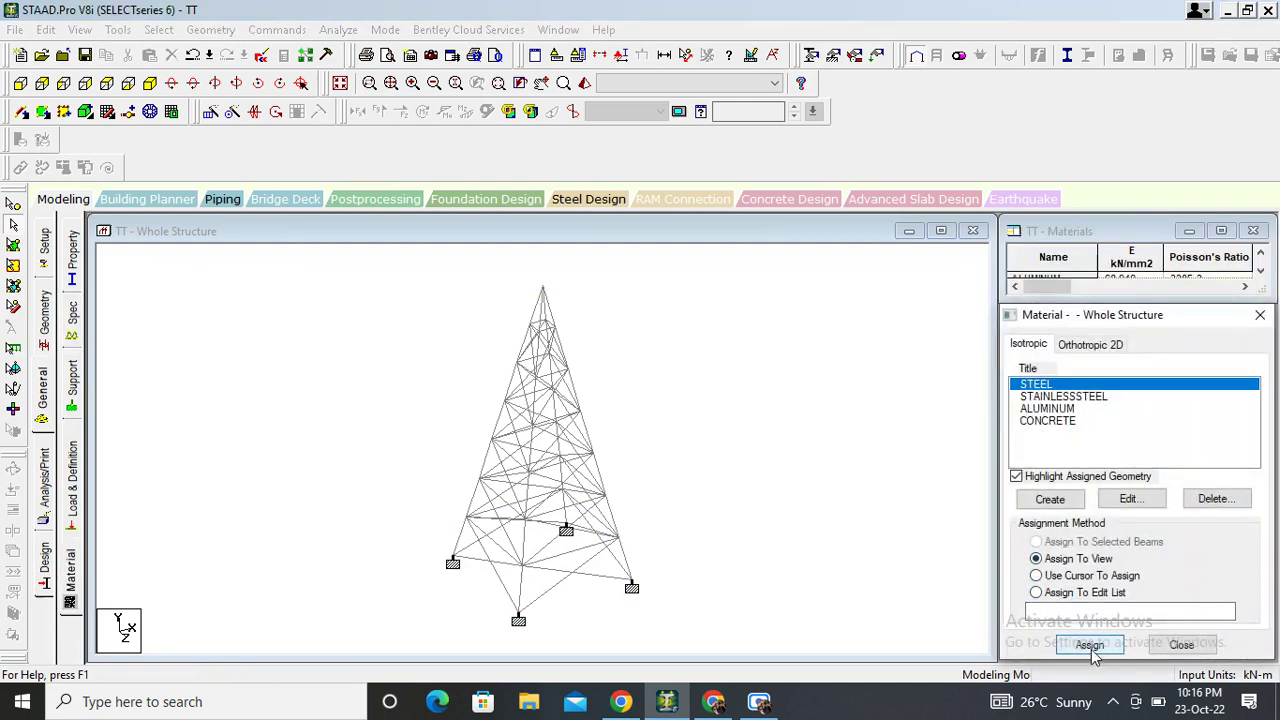
pyautogui.click(1150, 531)
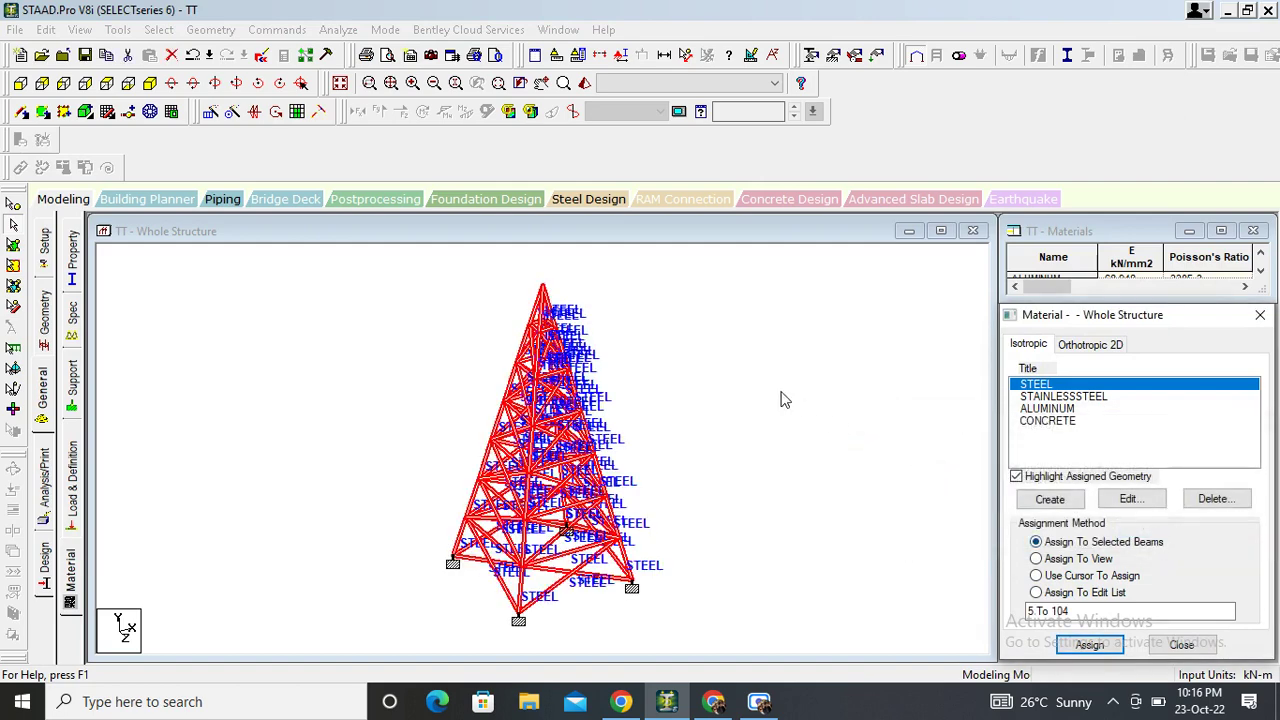
pyautogui.click(708, 387)
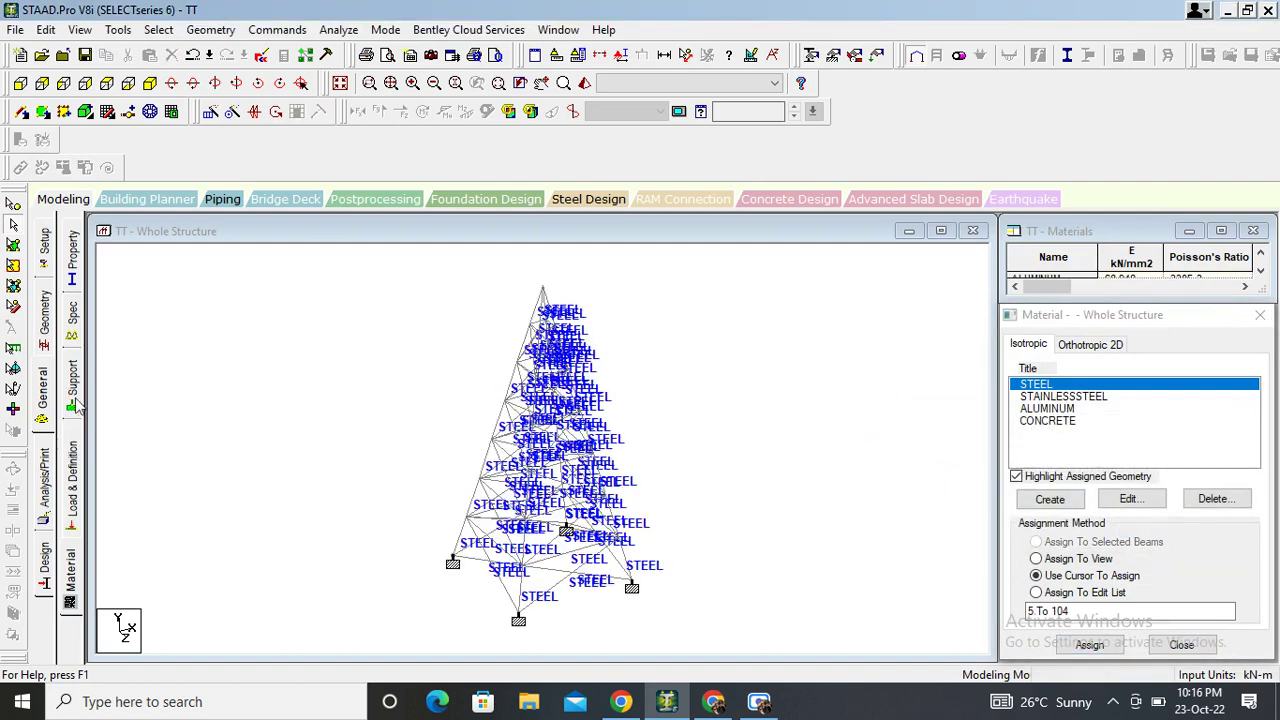
# Step: Add the Indian angle section ISA200x200x25 from the steel section database as a single section in STEEL
pyautogui.click(78, 282)
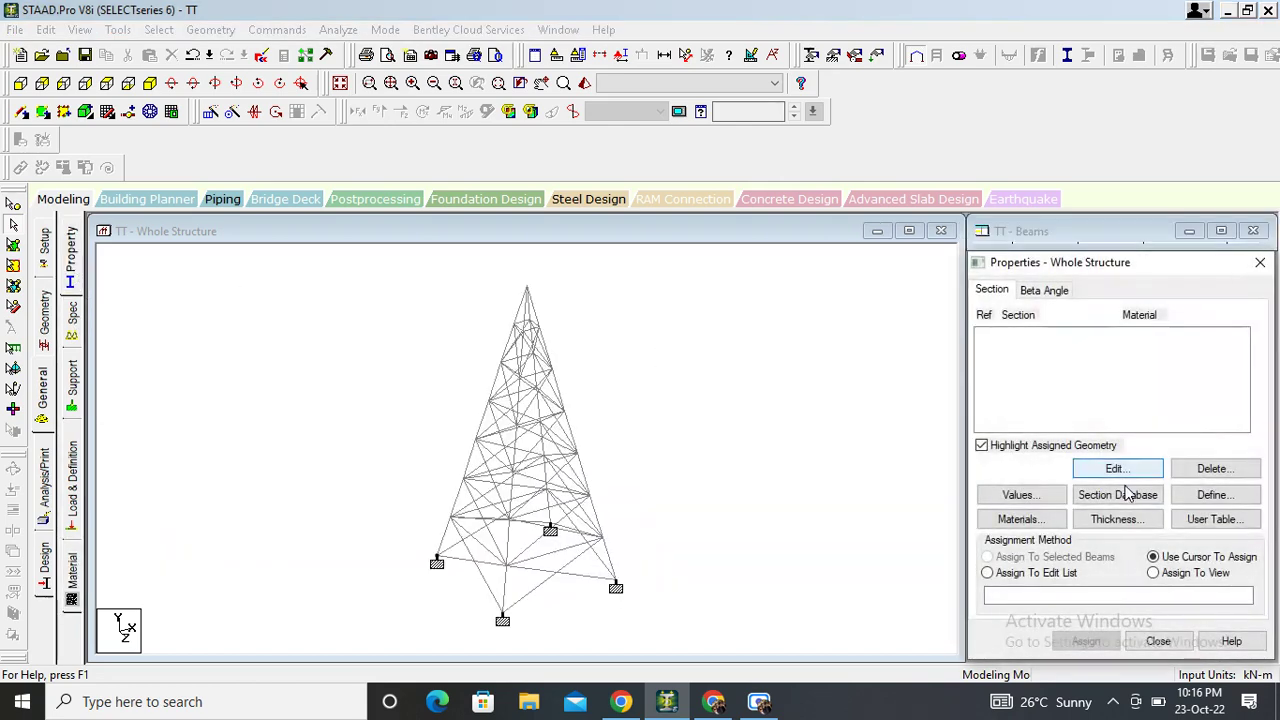
pyautogui.click(1117, 495)
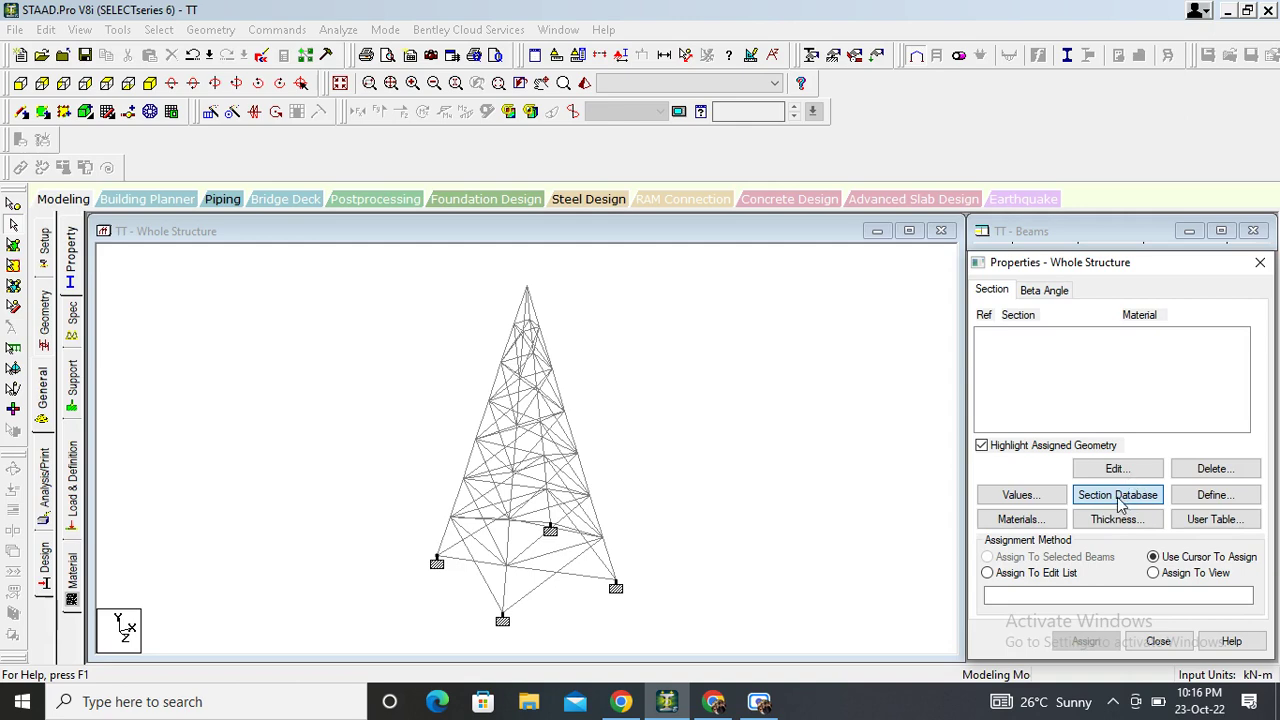
pyautogui.click(1119, 500)
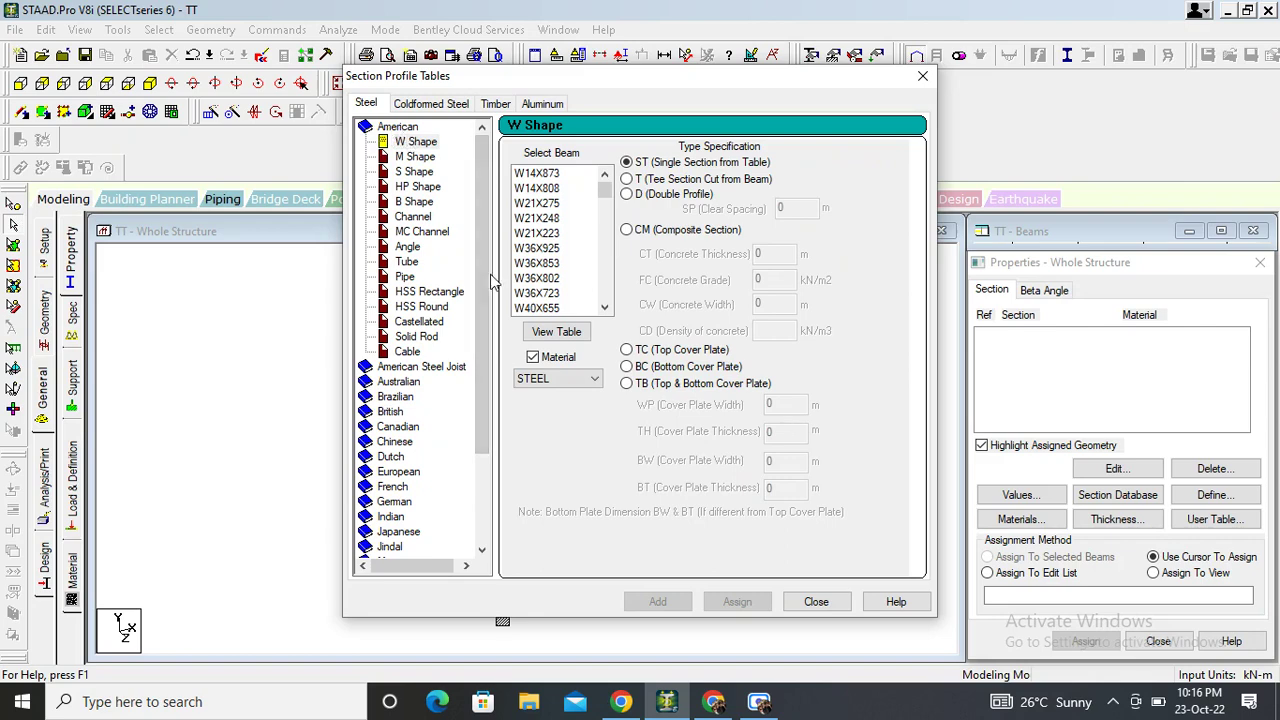
pyautogui.moveTo(487, 280); pyautogui.dragTo(490, 352)
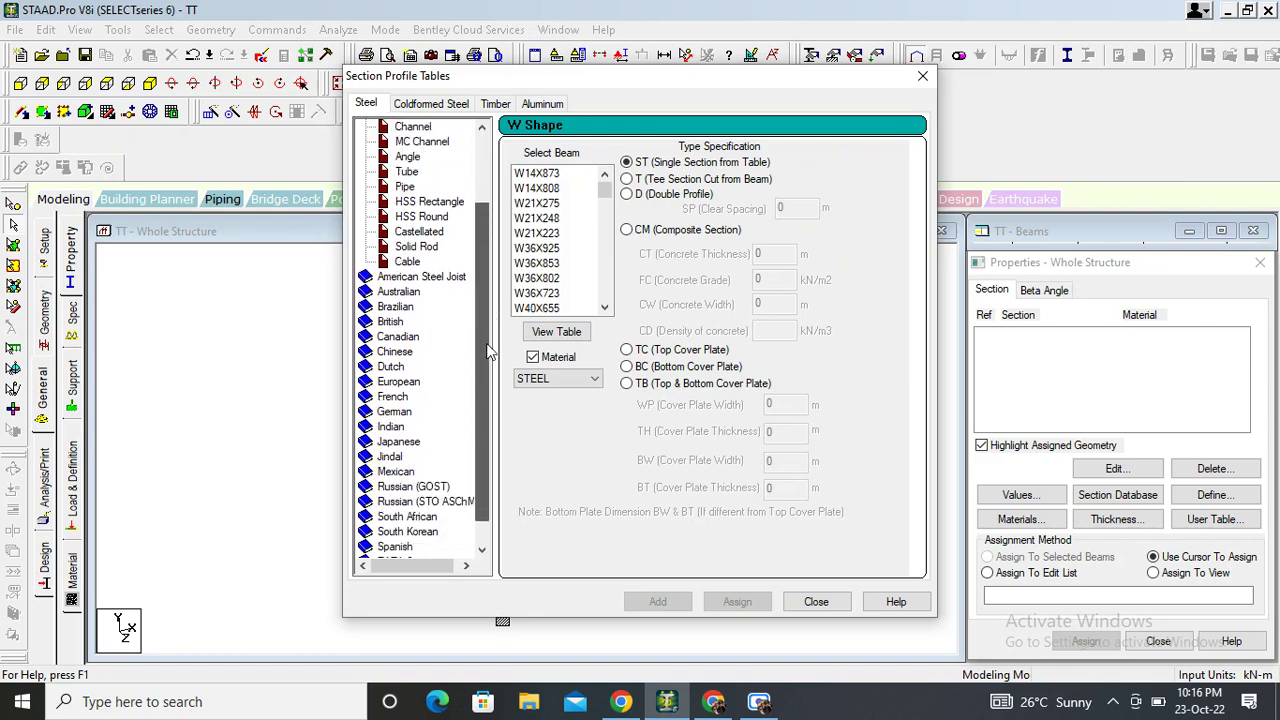
pyautogui.doubleClick(390, 428)
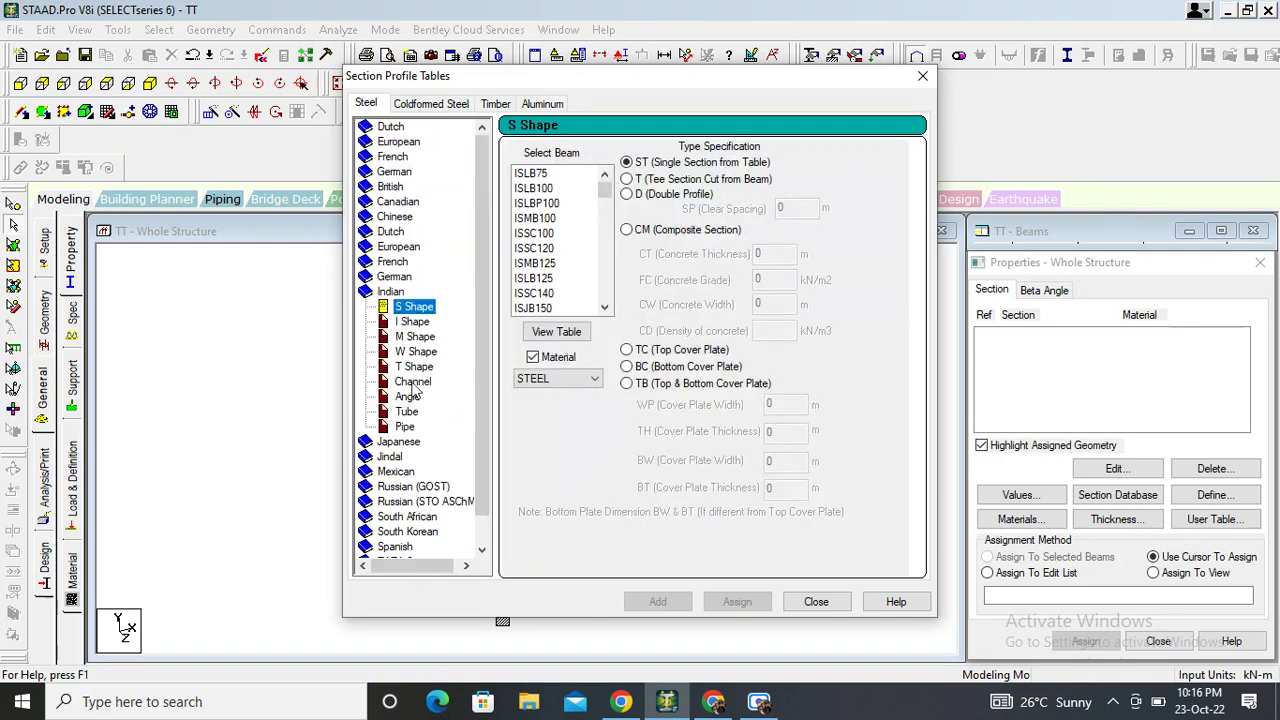
pyautogui.click(408, 398)
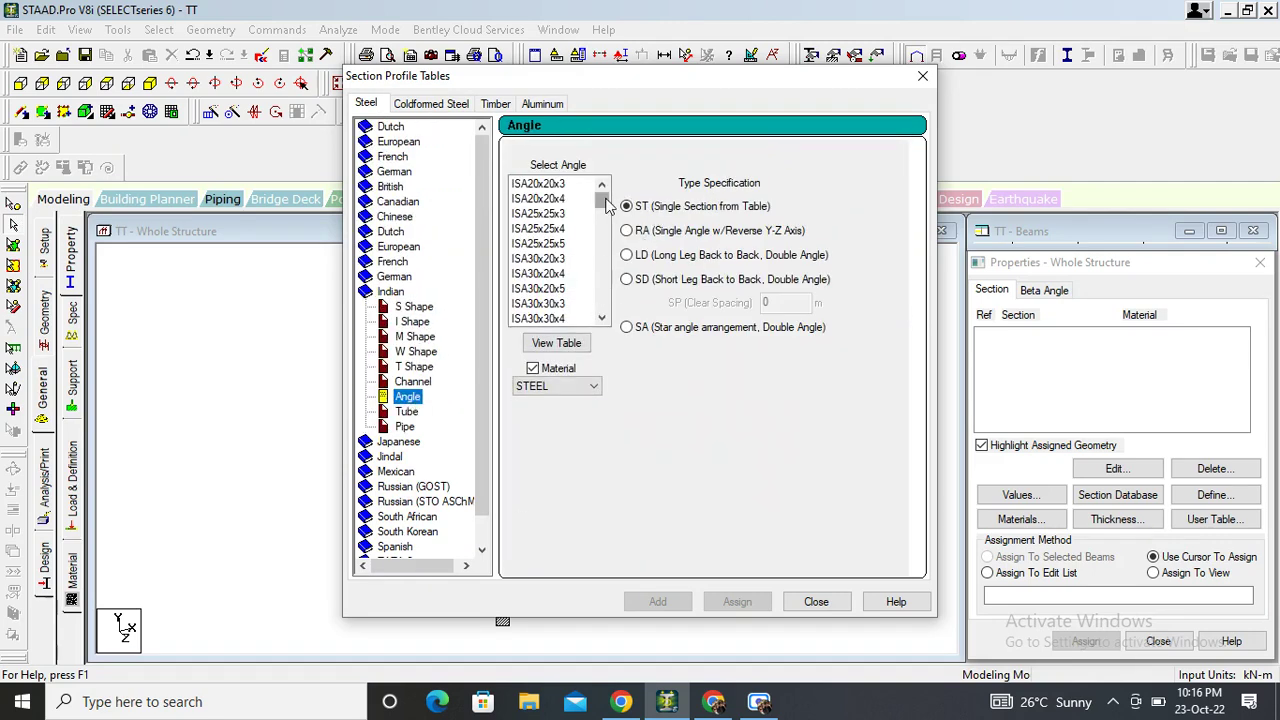
pyautogui.moveTo(605, 203)
pyautogui.mouseDown()
pyautogui.moveTo(605, 326)
pyautogui.moveTo(563, 320)
pyautogui.mouseUp()
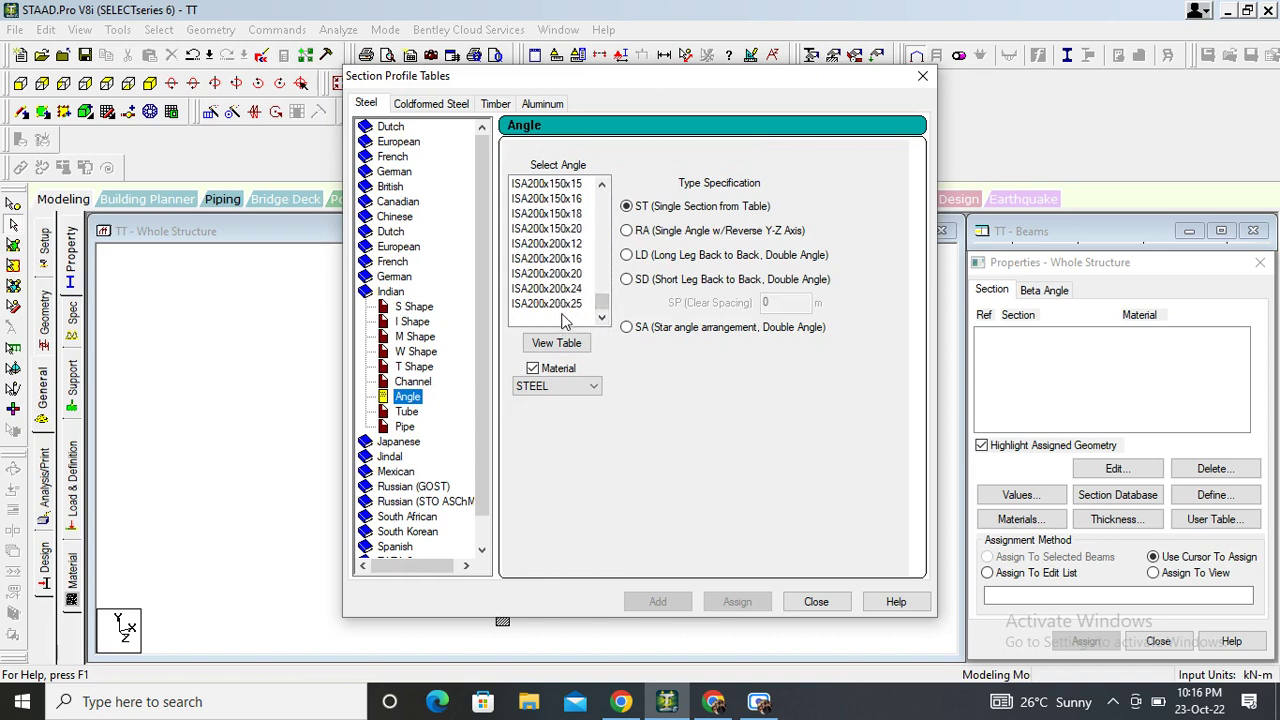
pyautogui.click(560, 305)
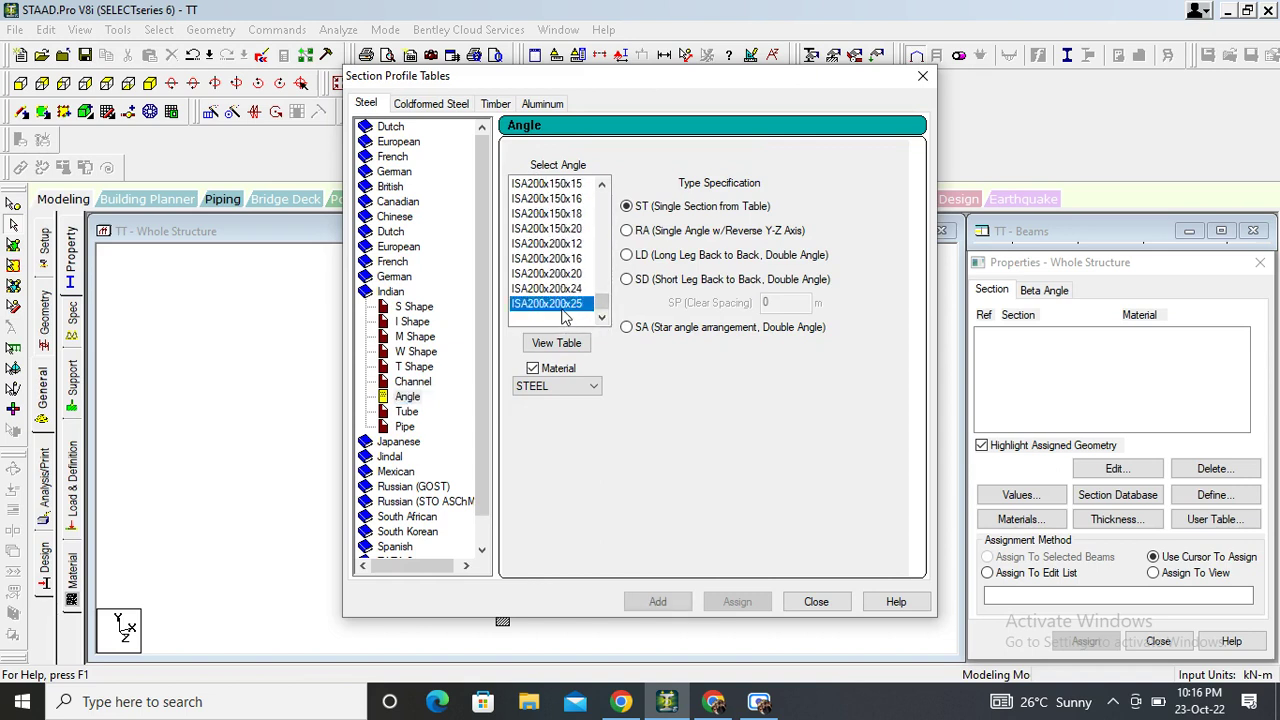
pyautogui.click(657, 601)
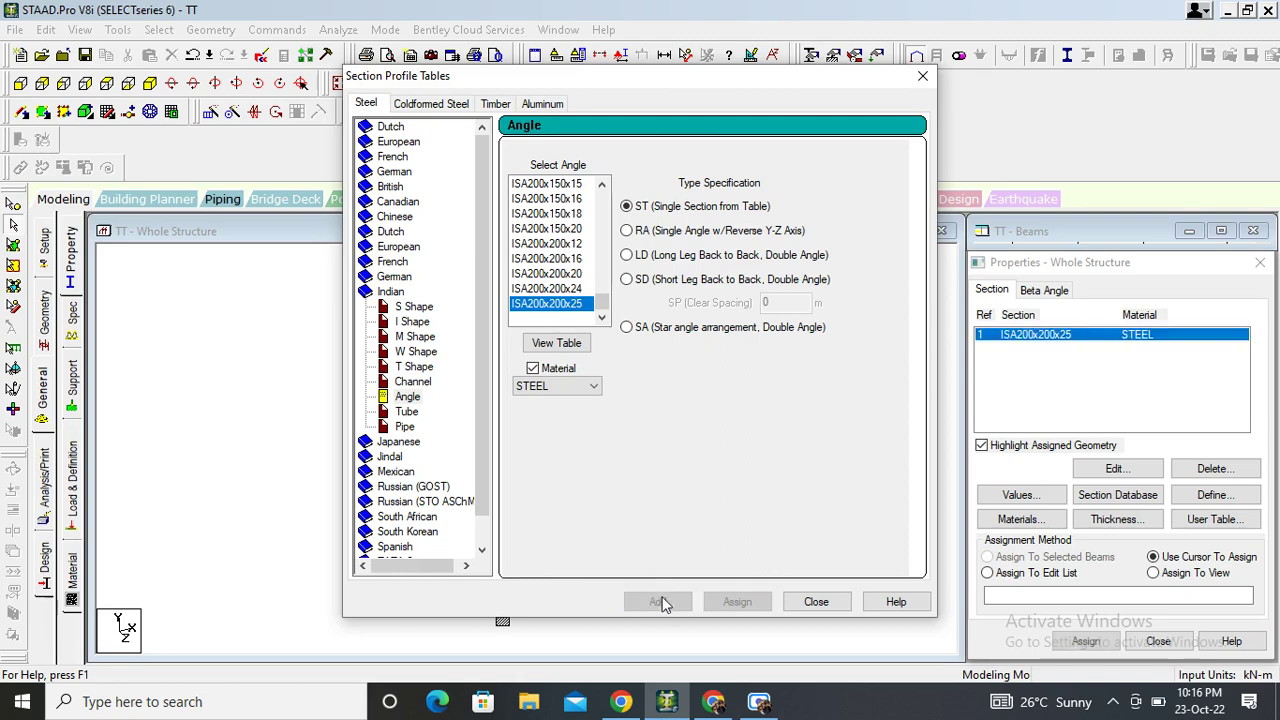
pyautogui.click(816, 602)
# Step: Assign the ISA200x200x25 section to all members in the view
pyautogui.click(1050, 345)
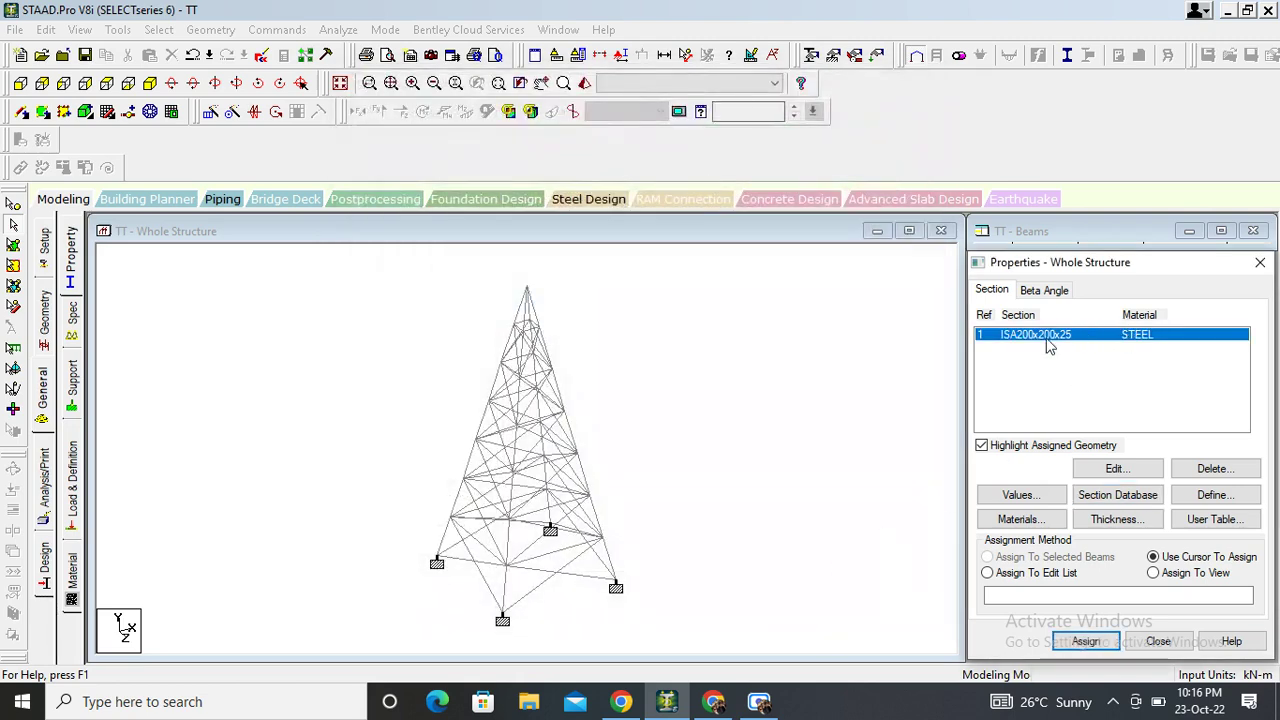
pyautogui.click(1170, 576)
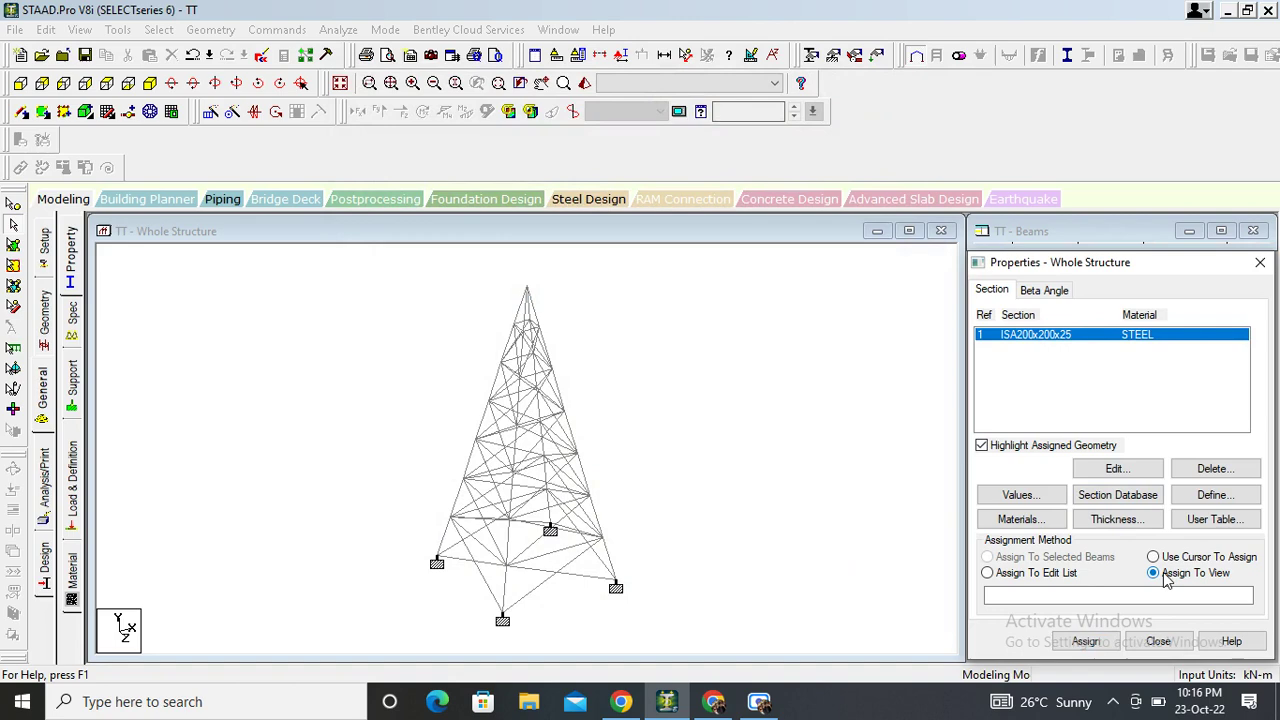
pyautogui.click(1090, 641)
pyautogui.click(1145, 504)
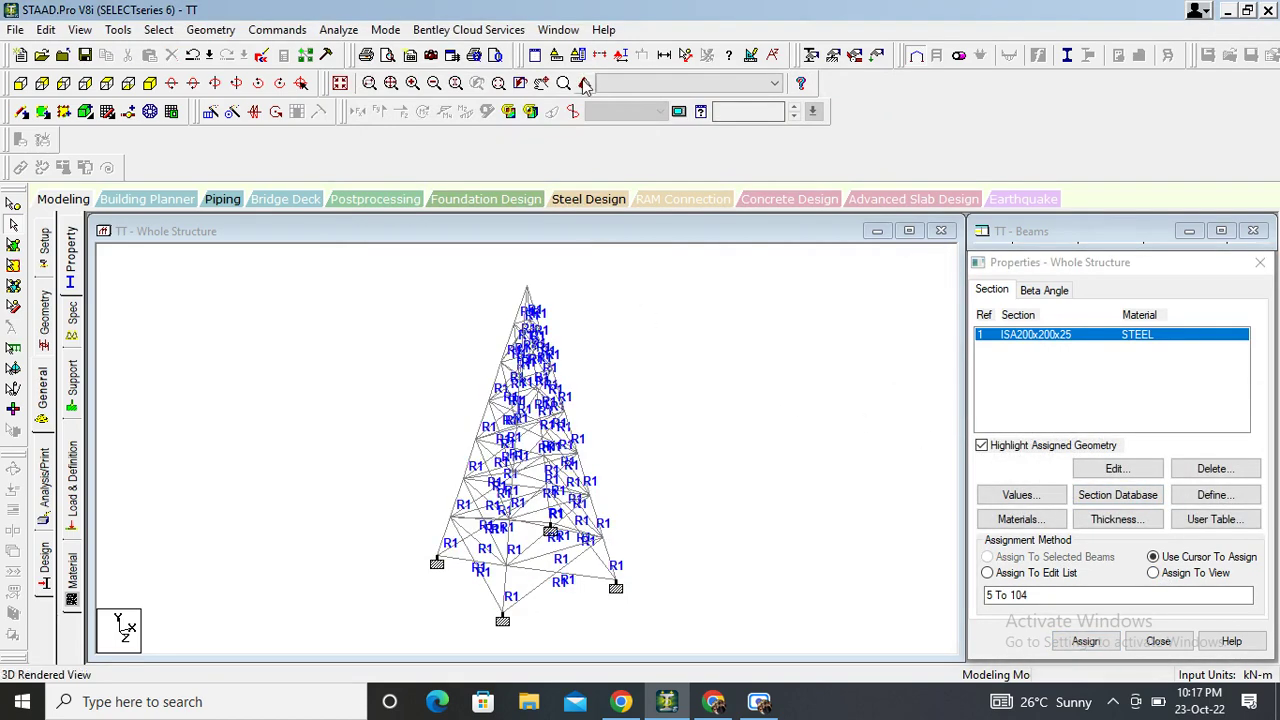
# Step: Examine the tower's members in a 3D rendered view from another angle and close the rendering
pyautogui.click(576, 111)
pyautogui.moveTo(698, 446); pyautogui.dragTo(757, 400)
pyautogui.scroll(5, 835, 425)
pyautogui.moveTo(743, 334); pyautogui.dragTo(286, 331)
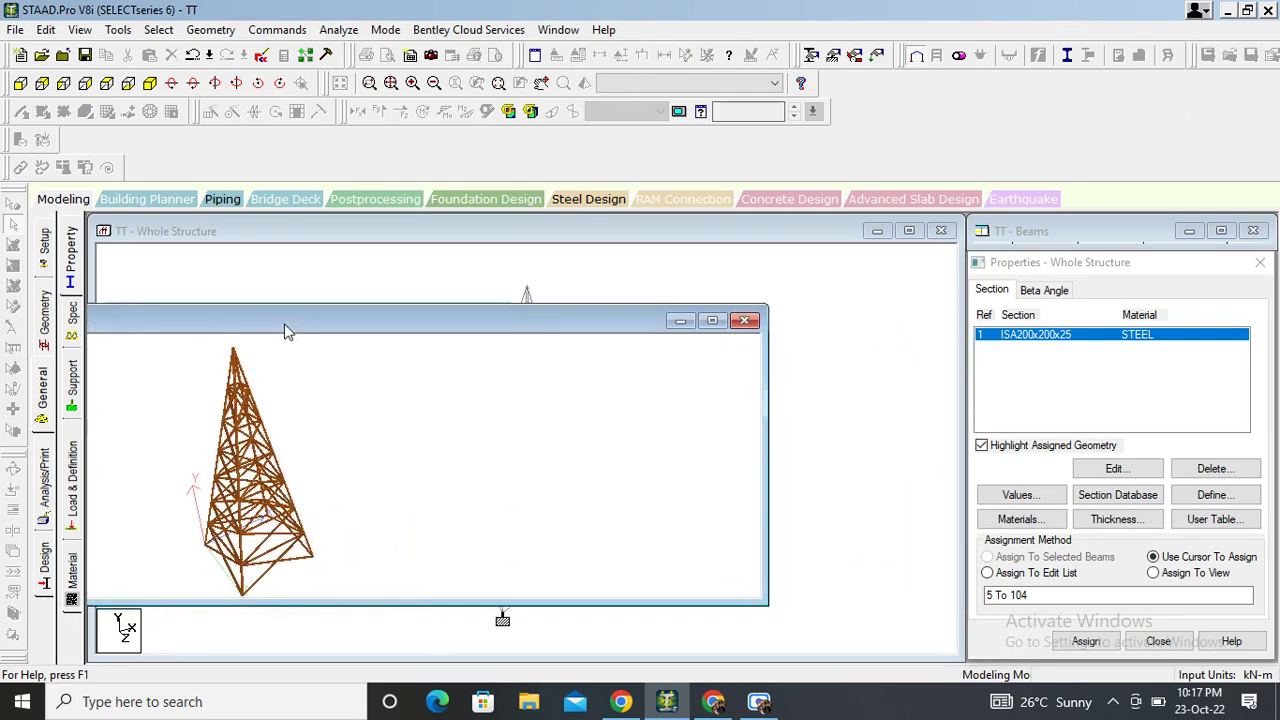
pyautogui.click(743, 320)
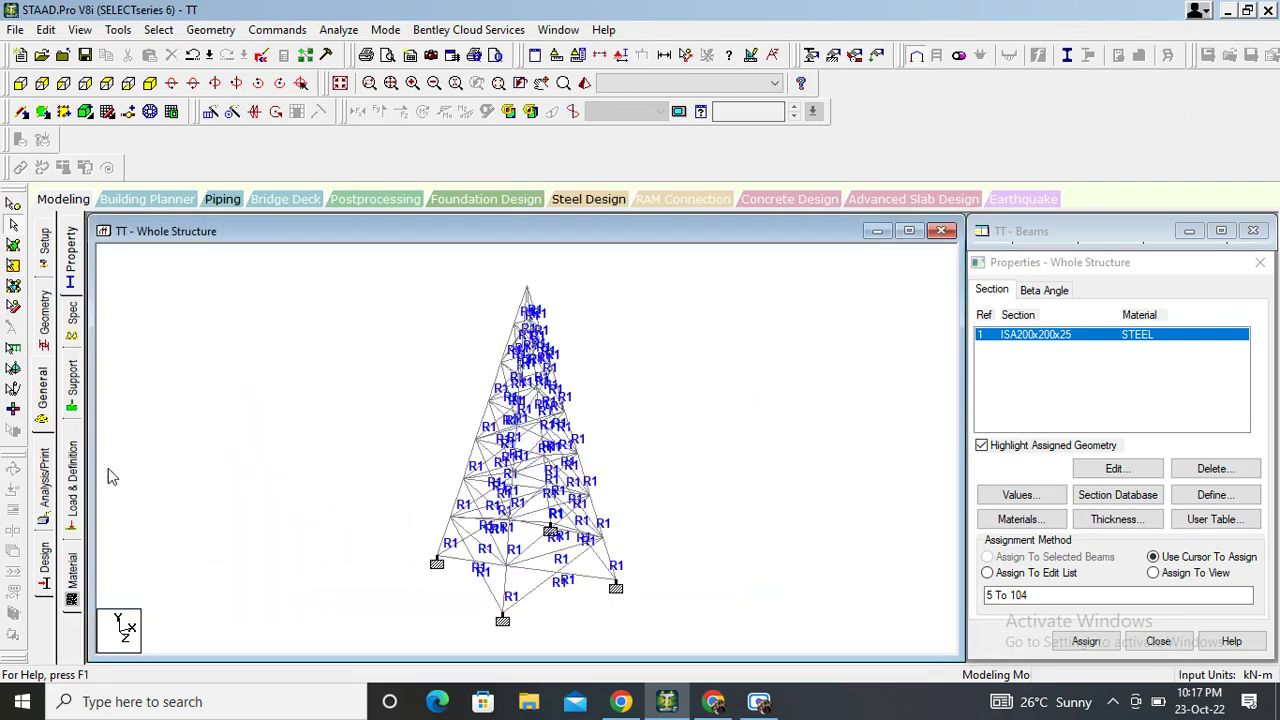
# Step: Add a primary load case titled LOAD CASE 1 with the Dead loading type
pyautogui.click(80, 484)
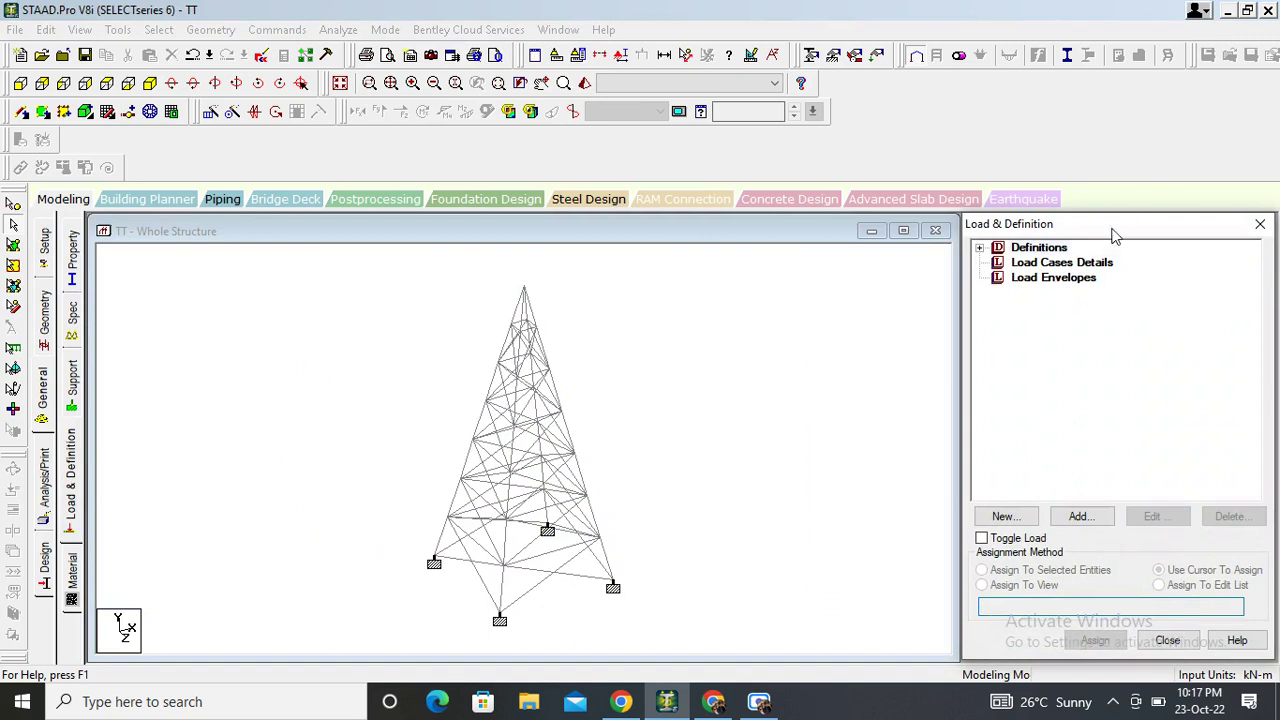
pyautogui.click(1063, 264)
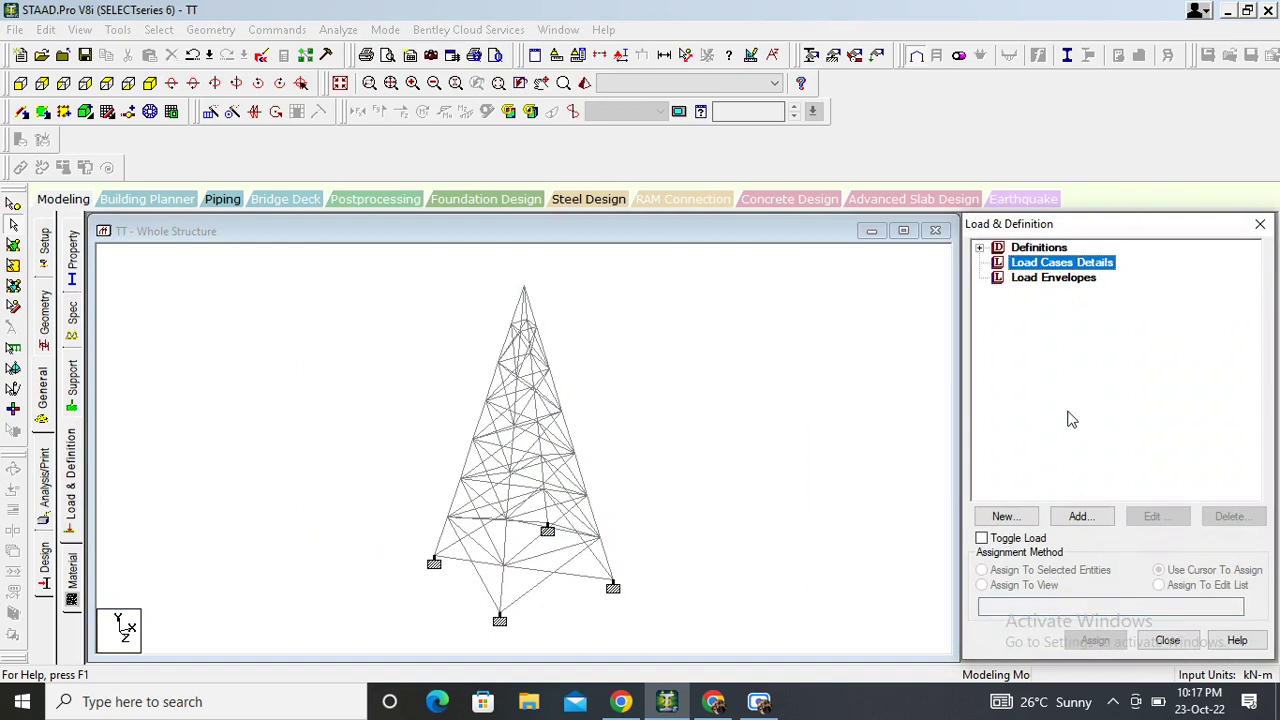
pyautogui.click(1078, 516)
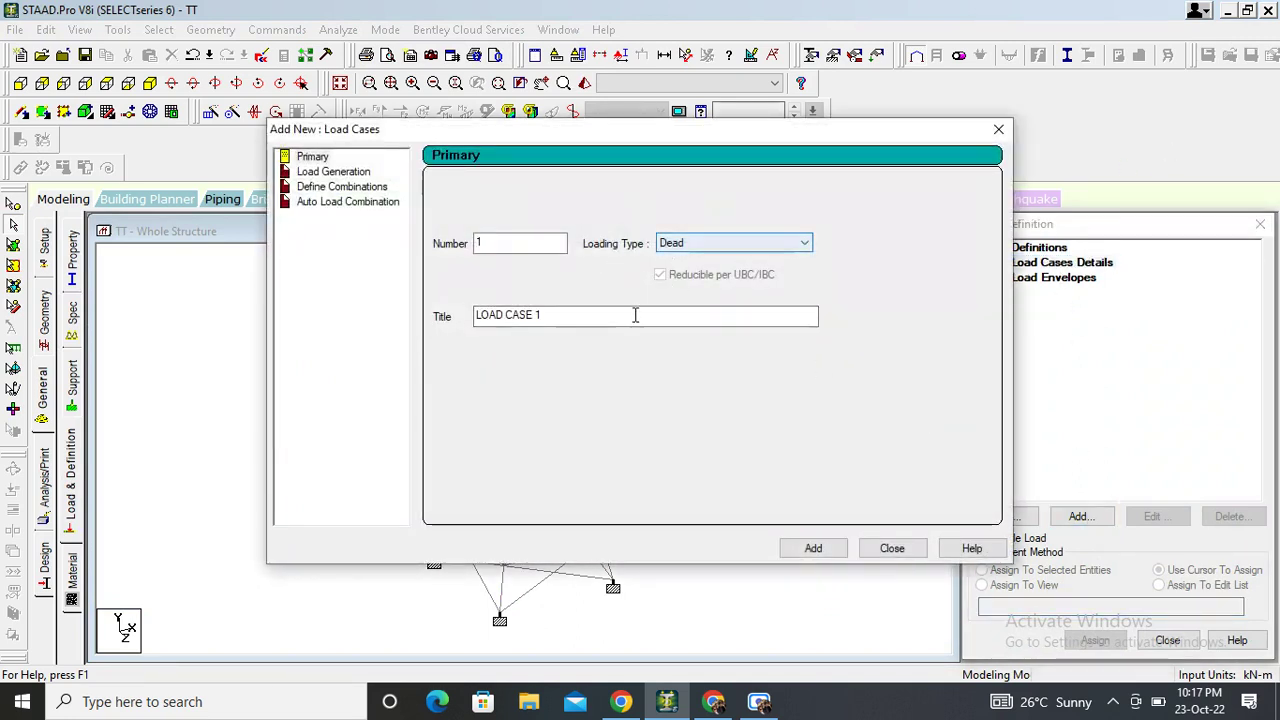
pyautogui.click(830, 550)
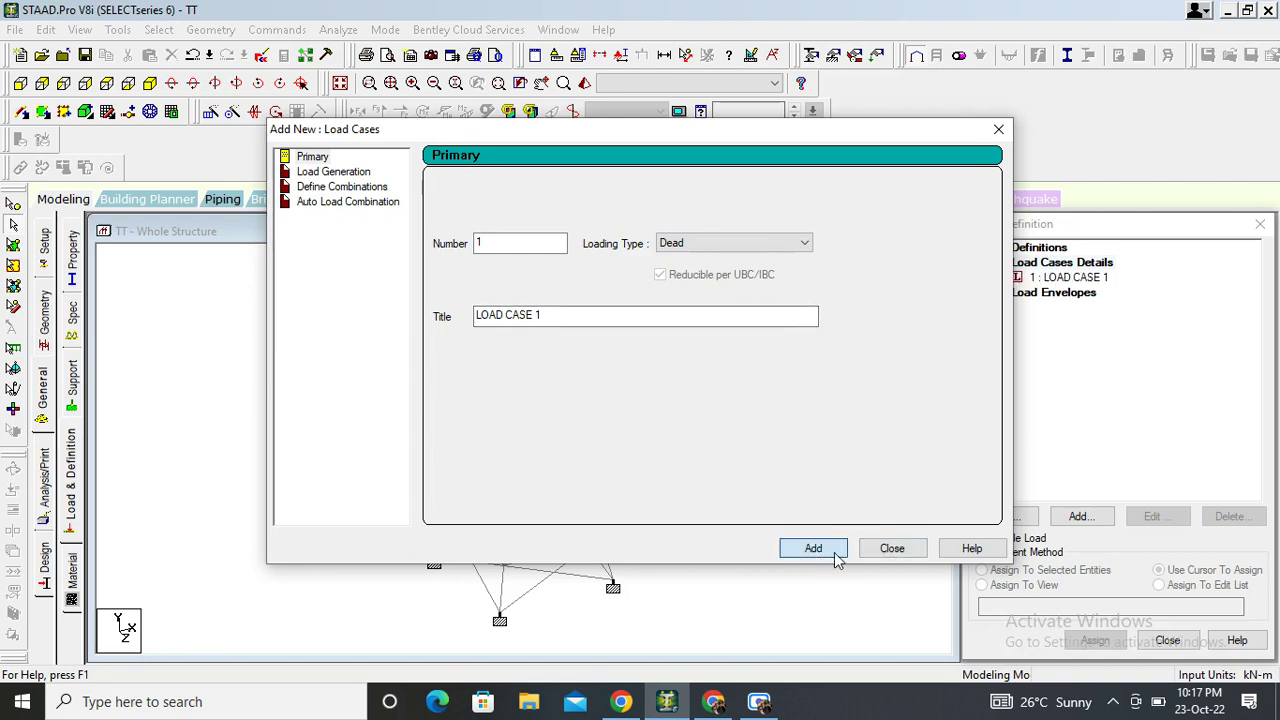
pyautogui.click(886, 550)
# Step: Add a selfweight load in the Y direction with factor -1 to LOAD CASE 1
pyautogui.click(1085, 278)
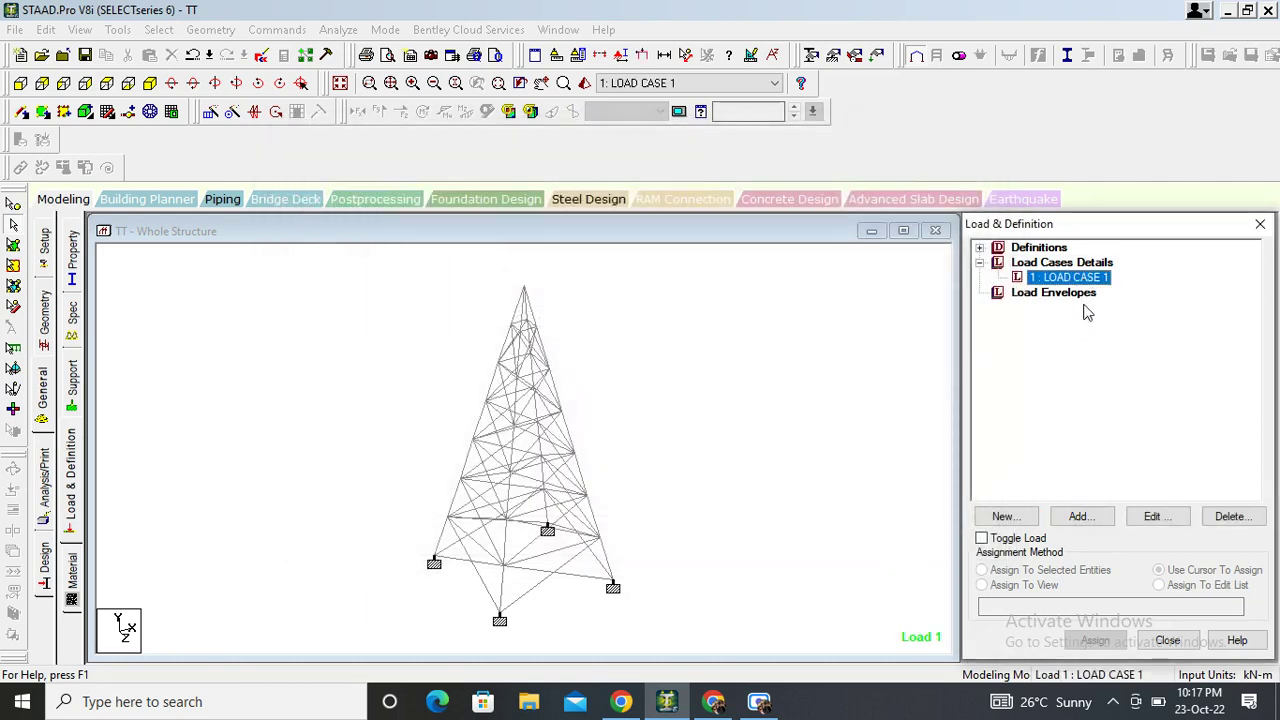
pyautogui.click(1085, 515)
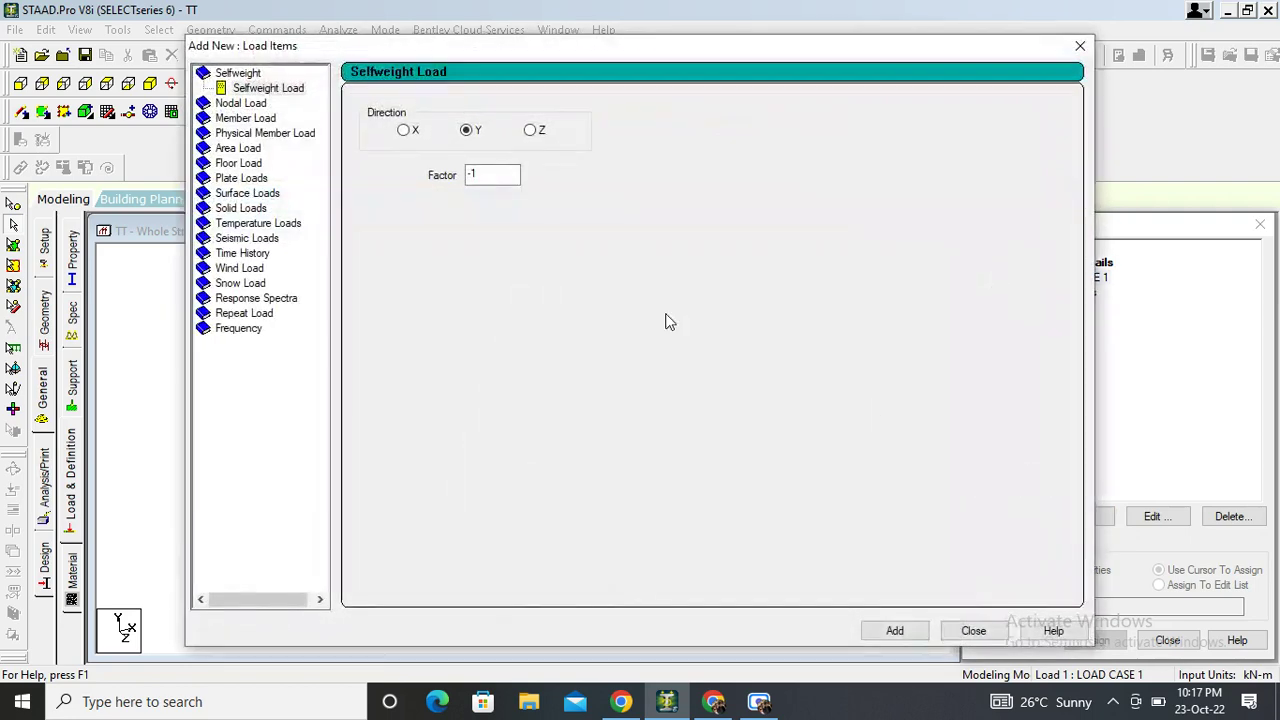
pyautogui.click(894, 631)
pyautogui.click(972, 631)
# Step: Assign the SELFWEIGHT Y -1 load to all members in the view
pyautogui.click(1077, 293)
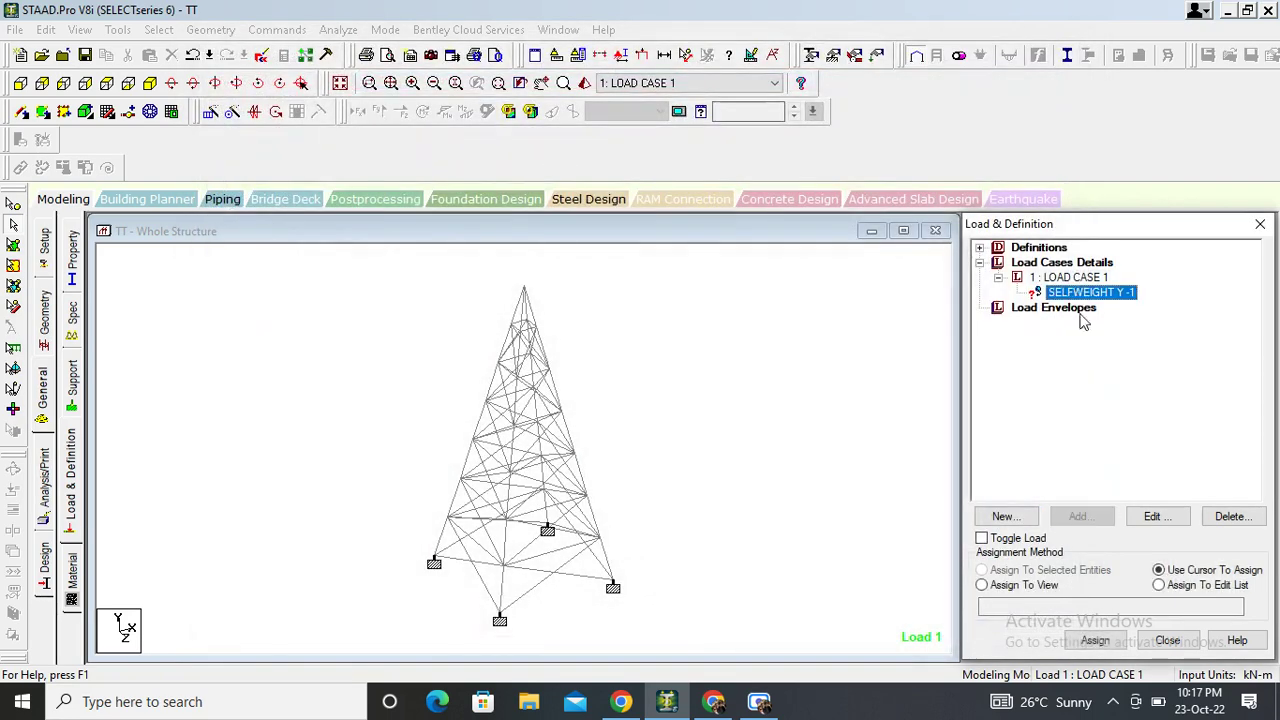
pyautogui.click(1025, 586)
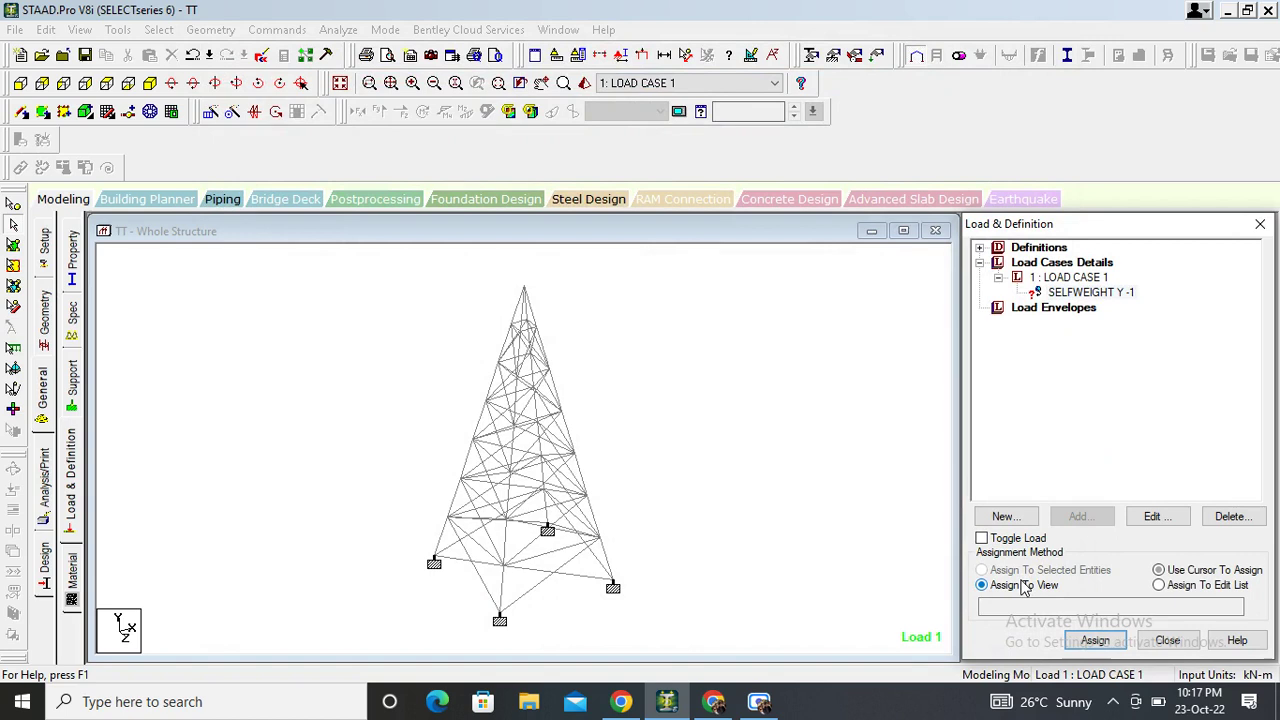
pyautogui.click(1094, 640)
pyautogui.click(1150, 486)
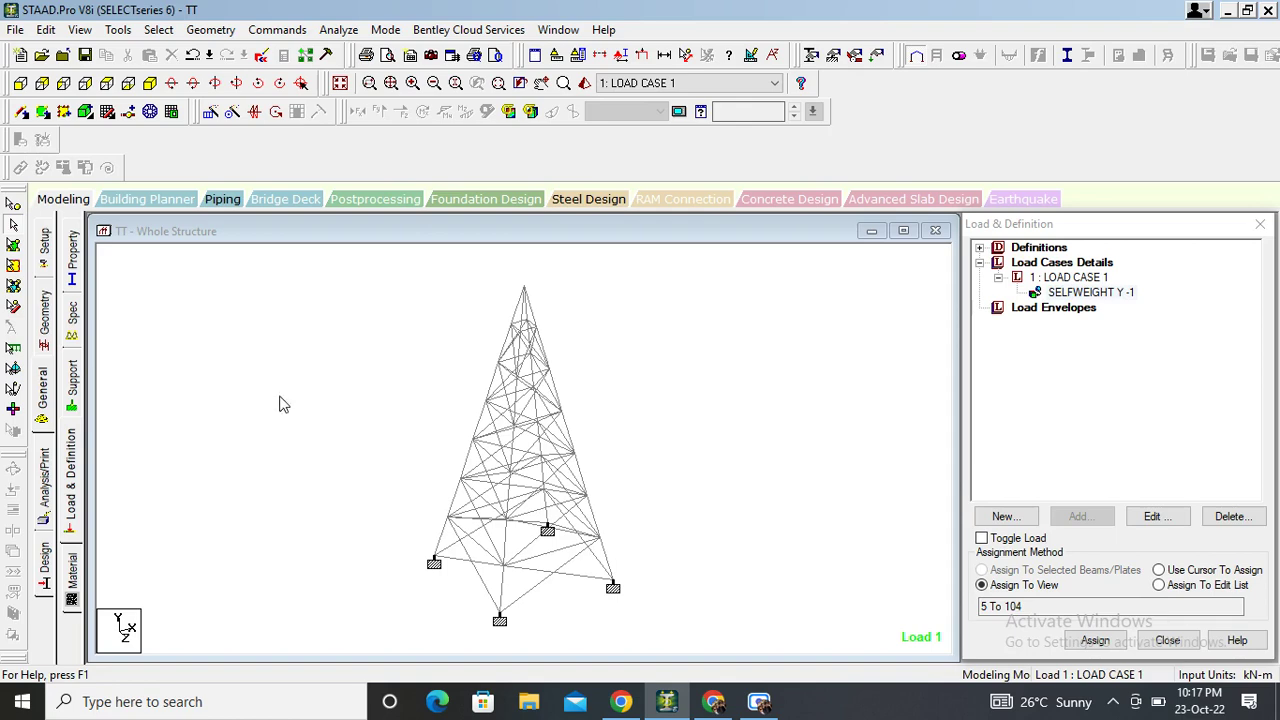
# Step: Add a Perform Analysis command with the No Print option
pyautogui.click(44, 484)
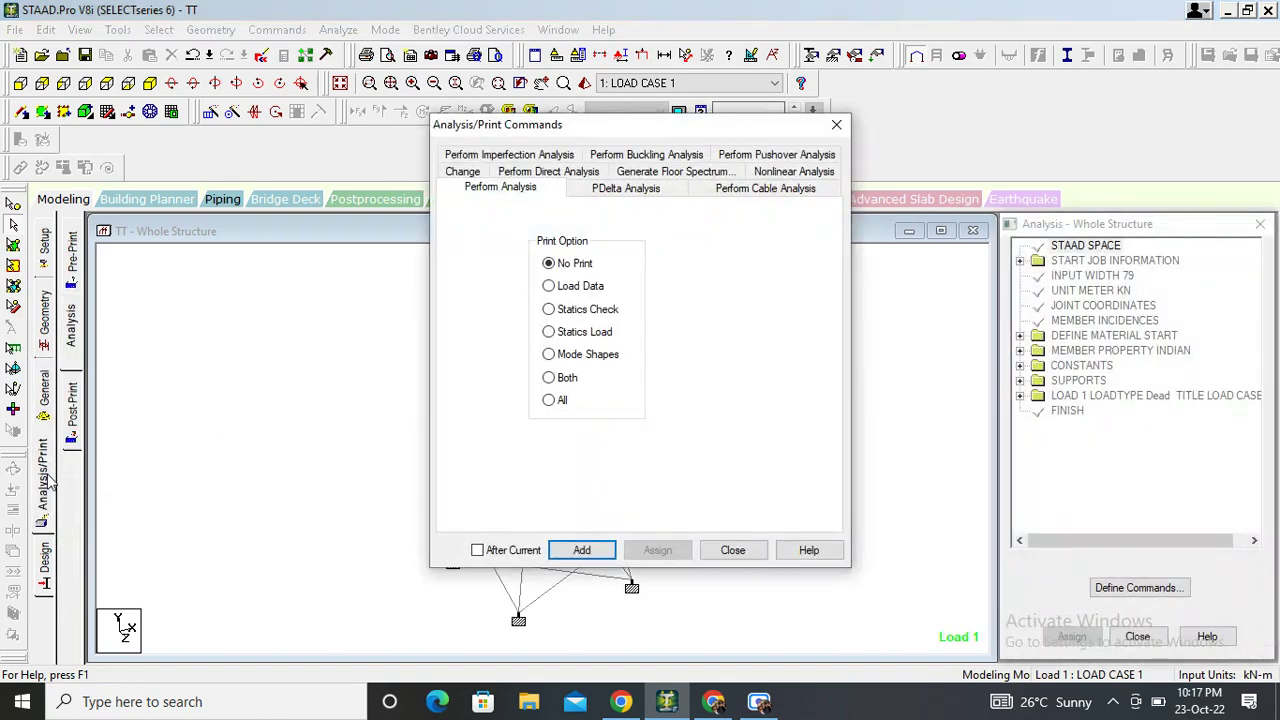
pyautogui.click(582, 550)
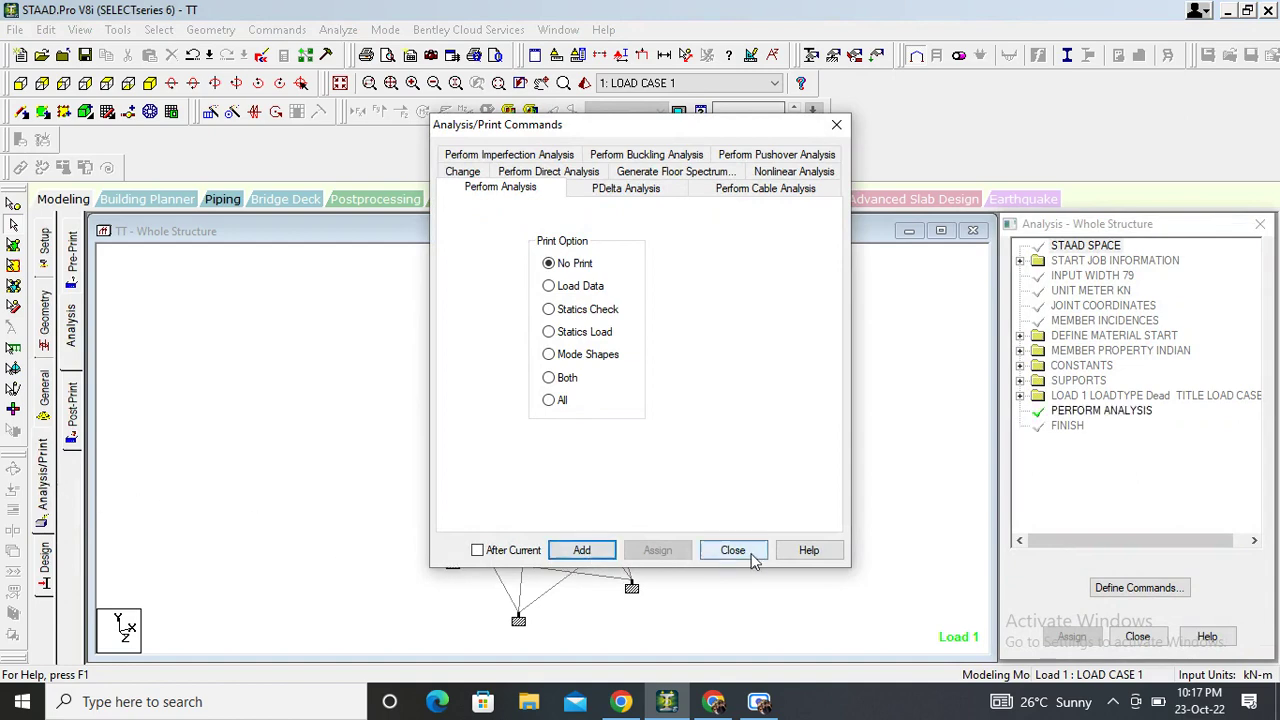
pyautogui.click(732, 550)
# Step: Run the analysis of the tower and stay in modeling mode when it finishes
pyautogui.click(338, 29)
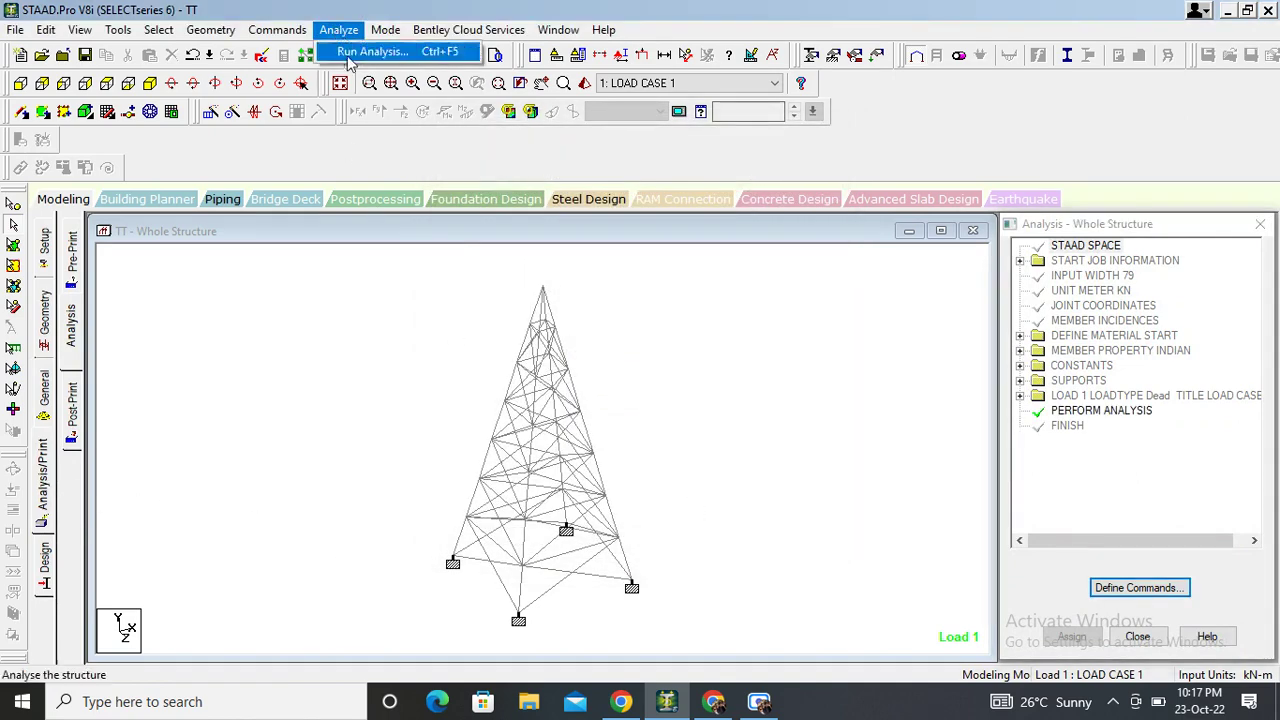
pyautogui.click(348, 50)
pyautogui.click(520, 374)
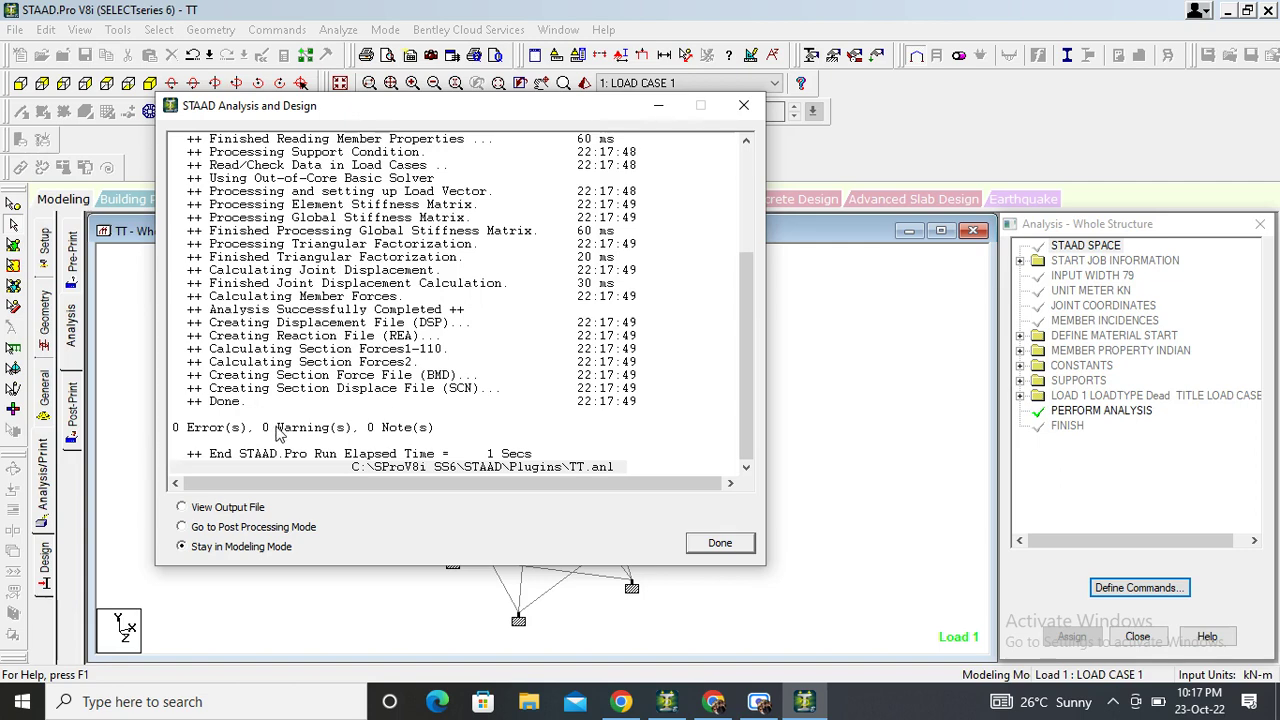
pyautogui.click(722, 543)
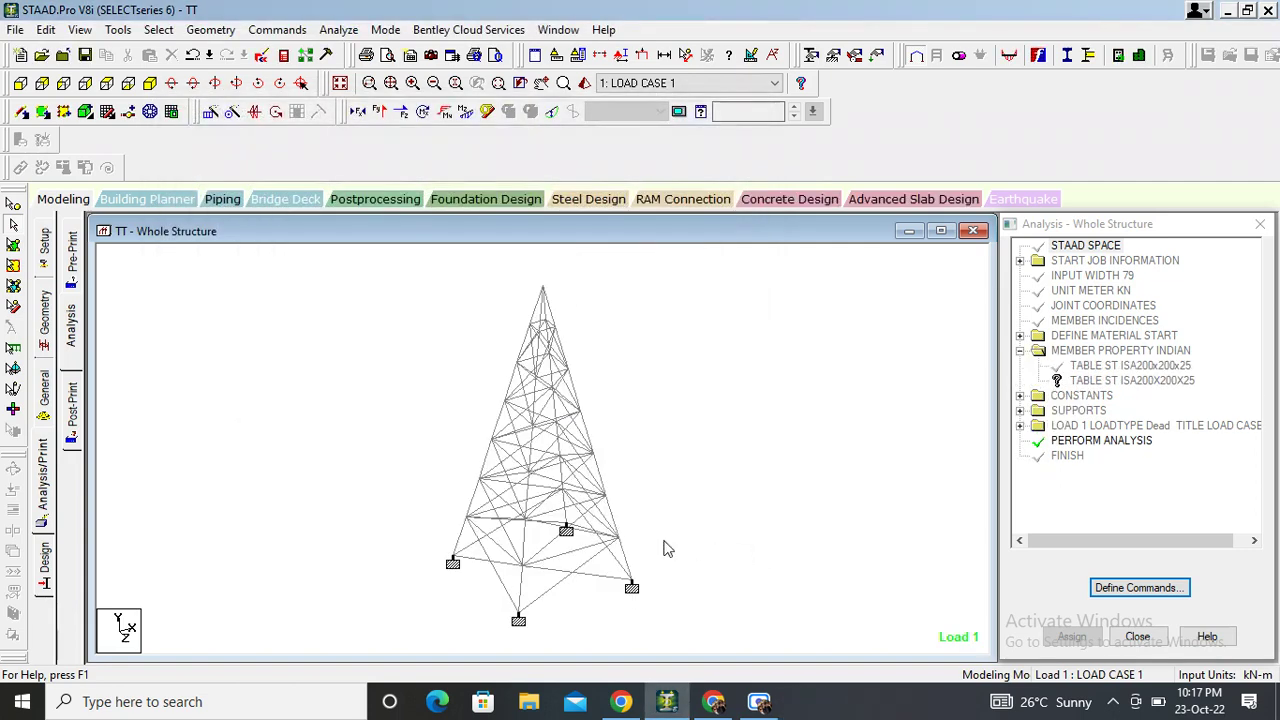
# Step: Set the current steel design code to IS800
pyautogui.click(46, 572)
pyautogui.click(1220, 251)
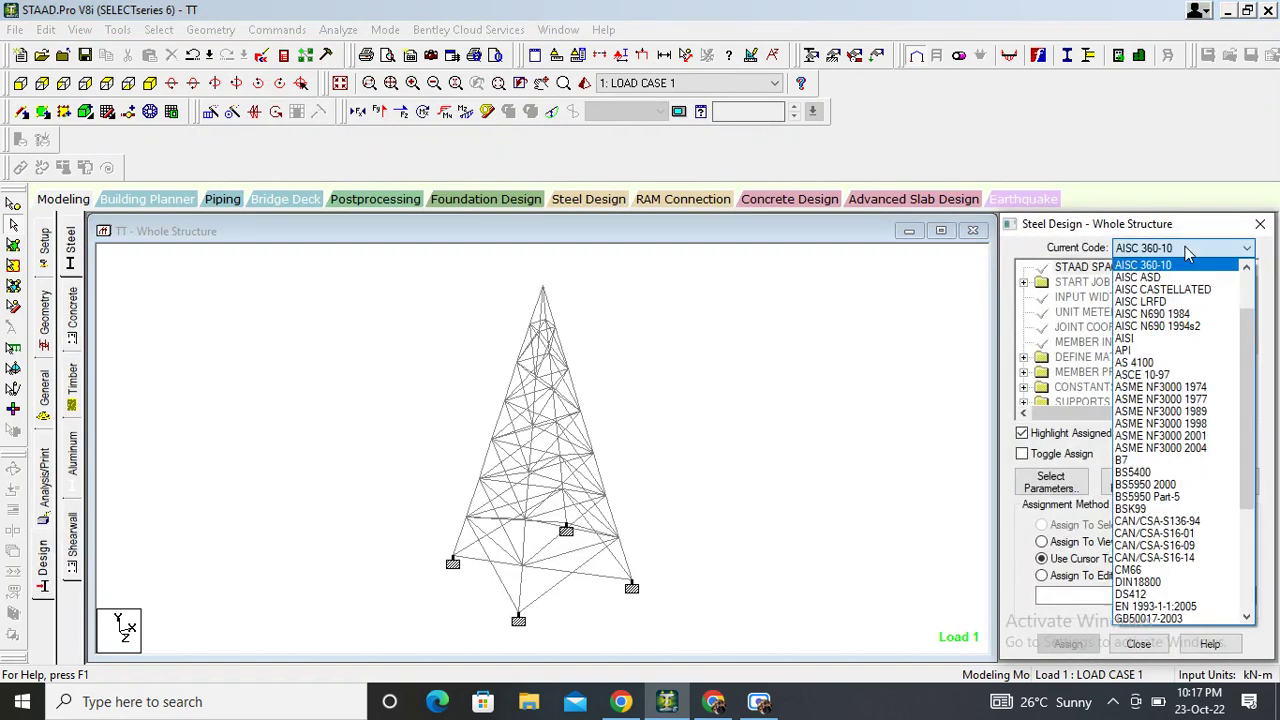
pyautogui.scroll(-3, 1160, 490)
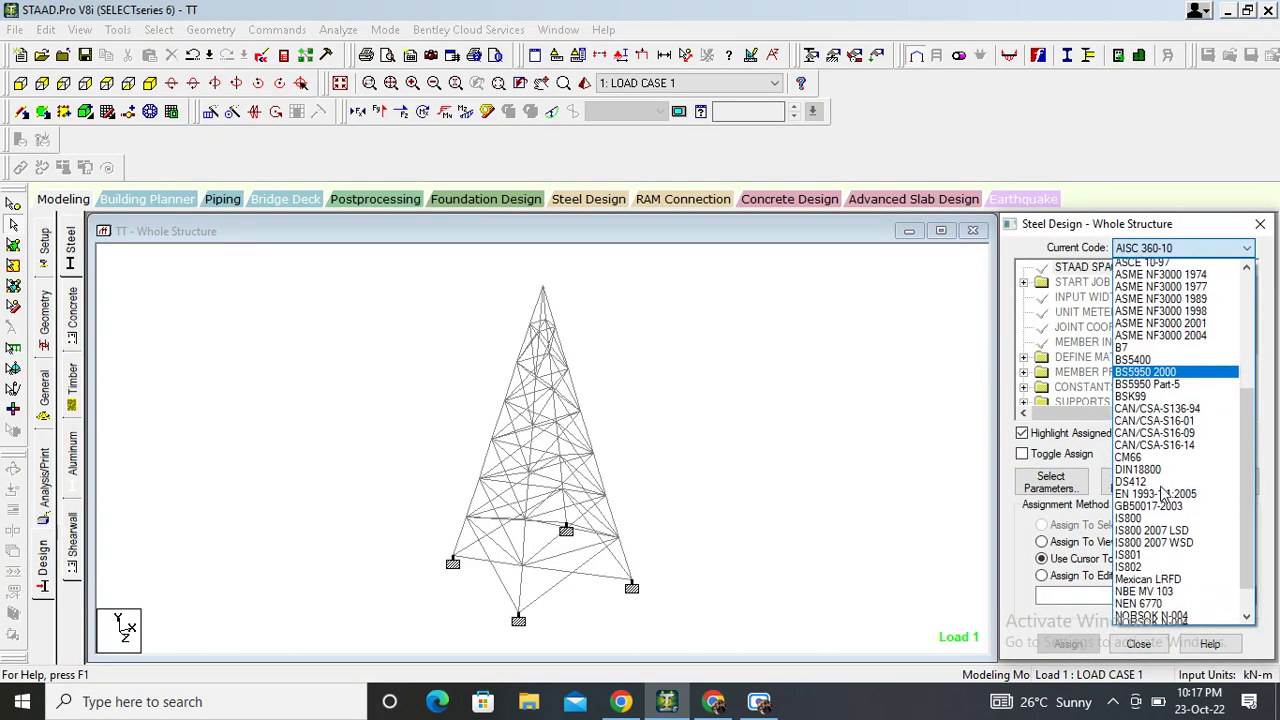
pyautogui.click(1150, 487)
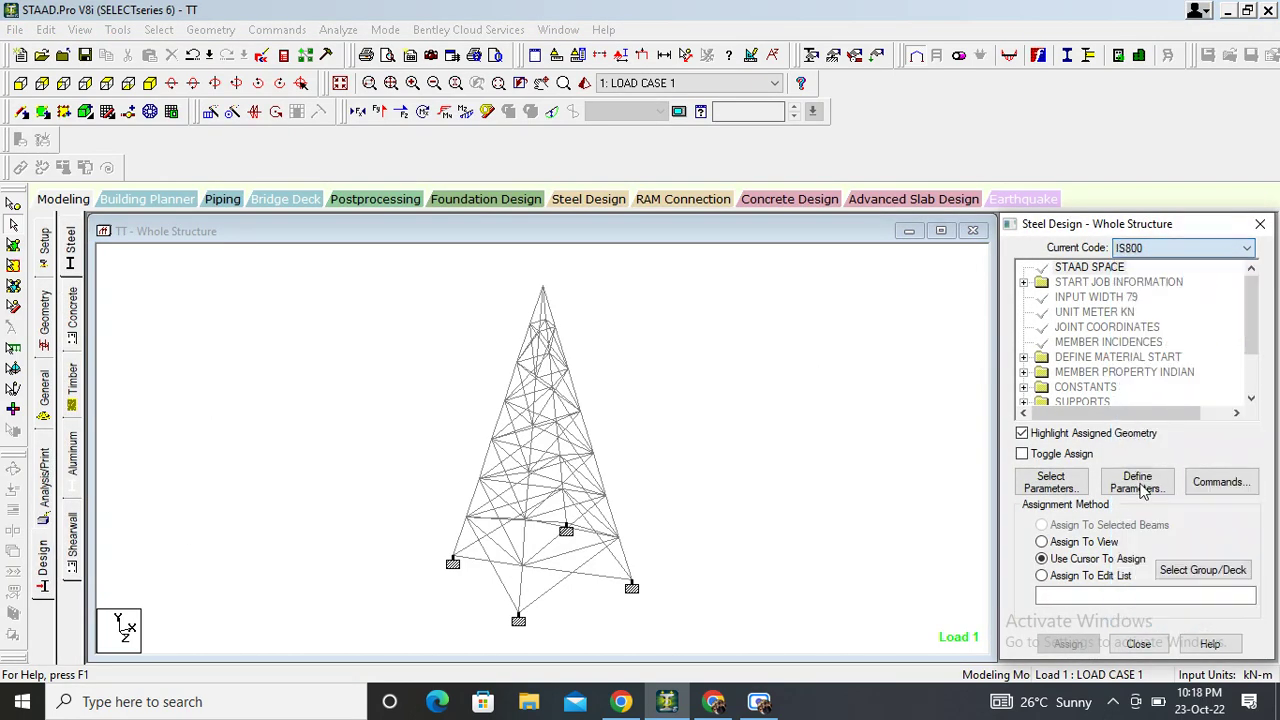
# Step: Add the CHECK CODE and TAKE OFF commands to the steel design
pyautogui.click(1232, 486)
pyautogui.click(781, 303)
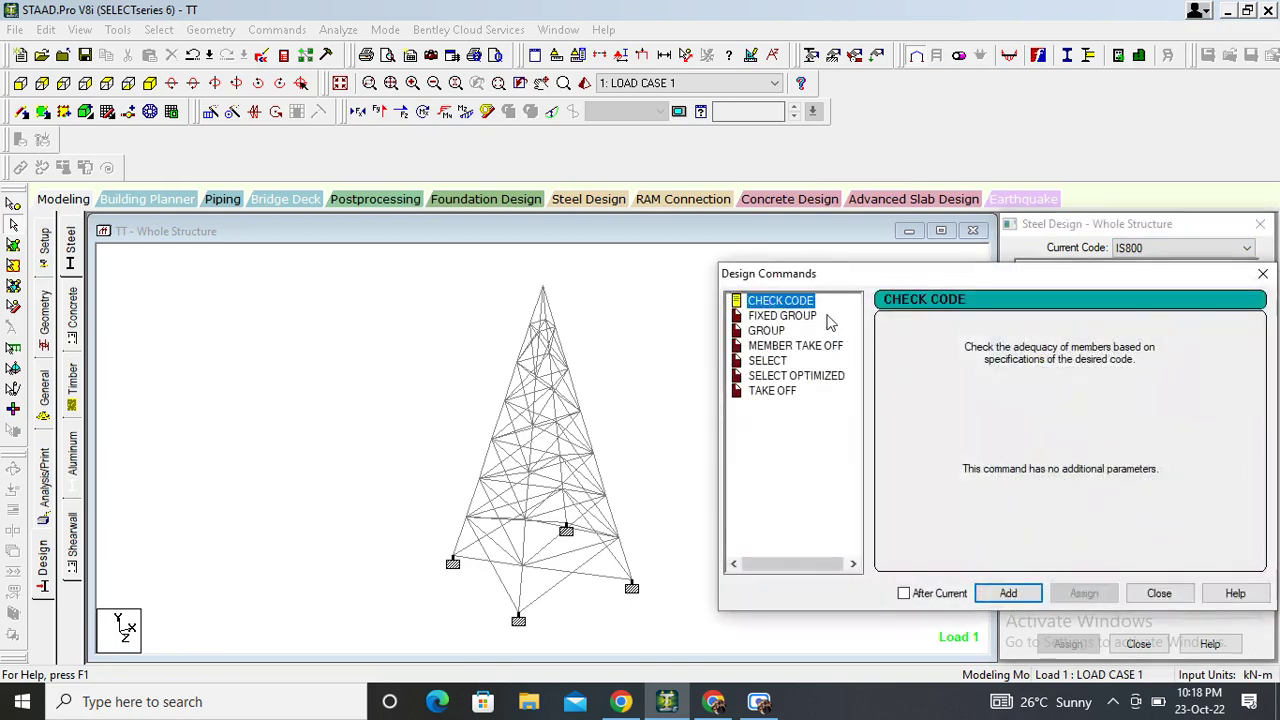
pyautogui.click(1008, 593)
pyautogui.click(779, 393)
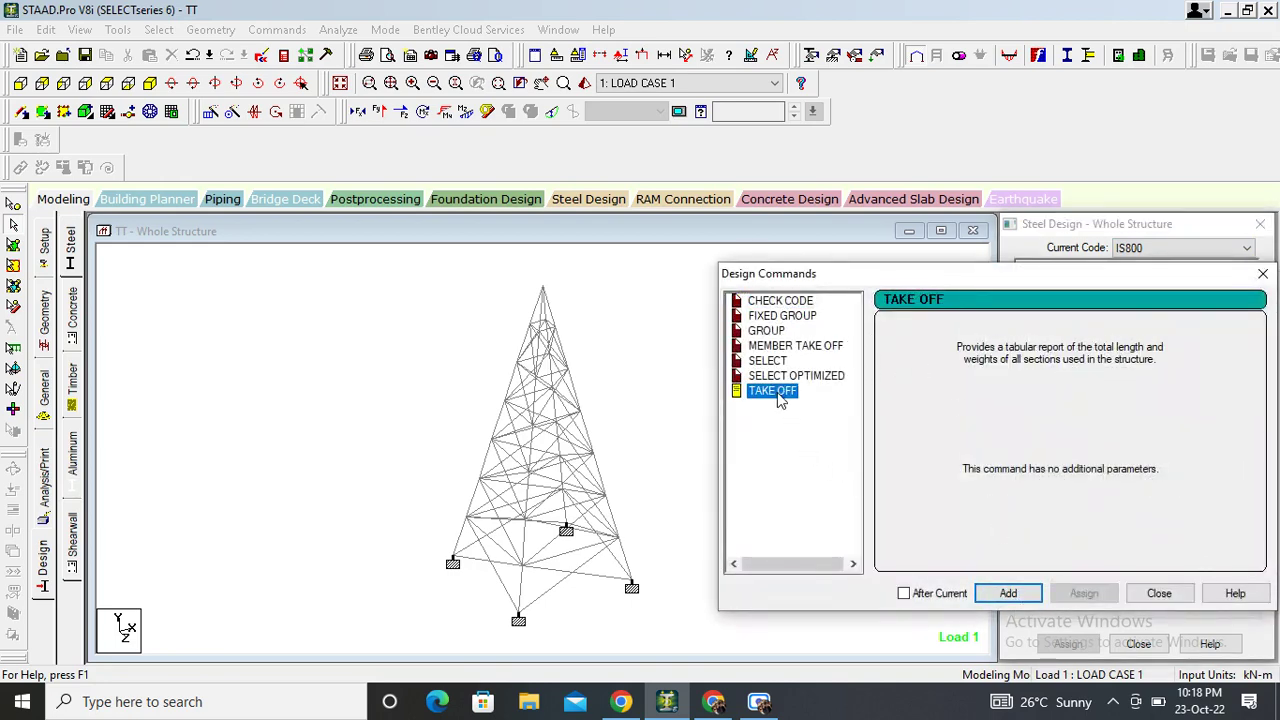
pyautogui.click(1008, 593)
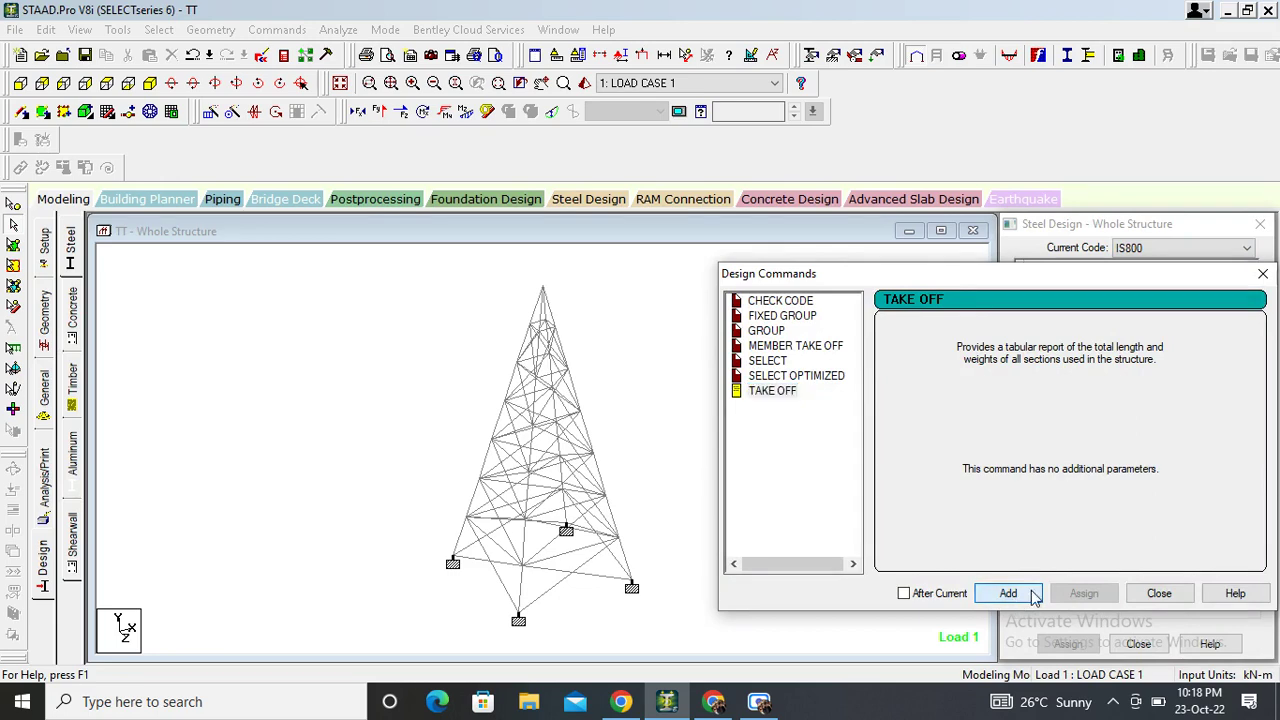
pyautogui.click(1159, 593)
# Step: Assign the CHECK CODE command to all members in the view
pyautogui.scroll(-1, 1197, 355)
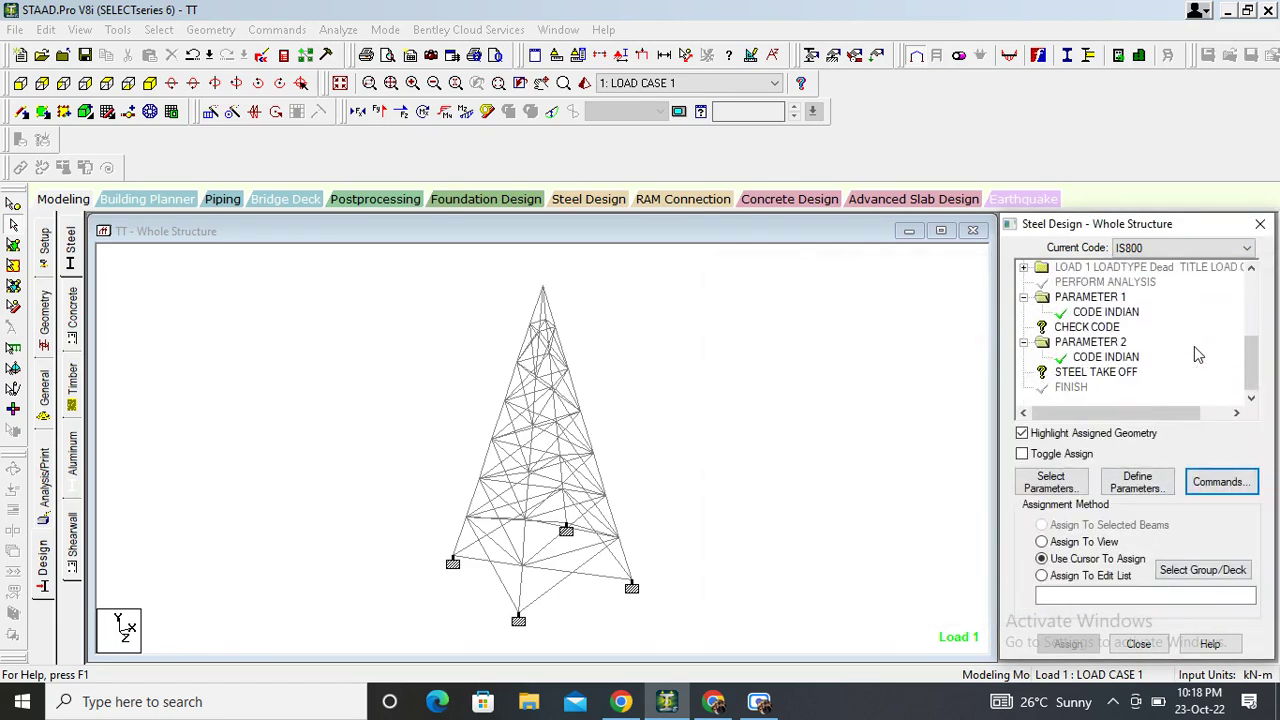
pyautogui.click(1108, 330)
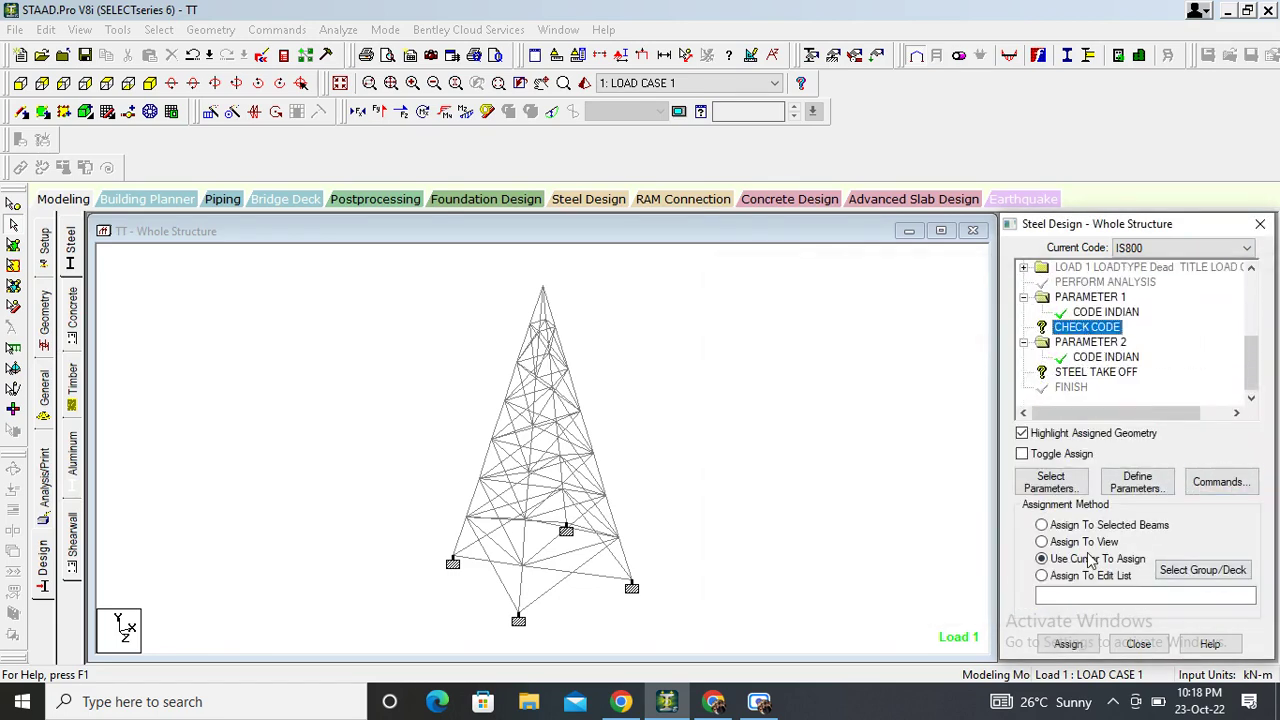
pyautogui.click(1042, 542)
pyautogui.click(1066, 644)
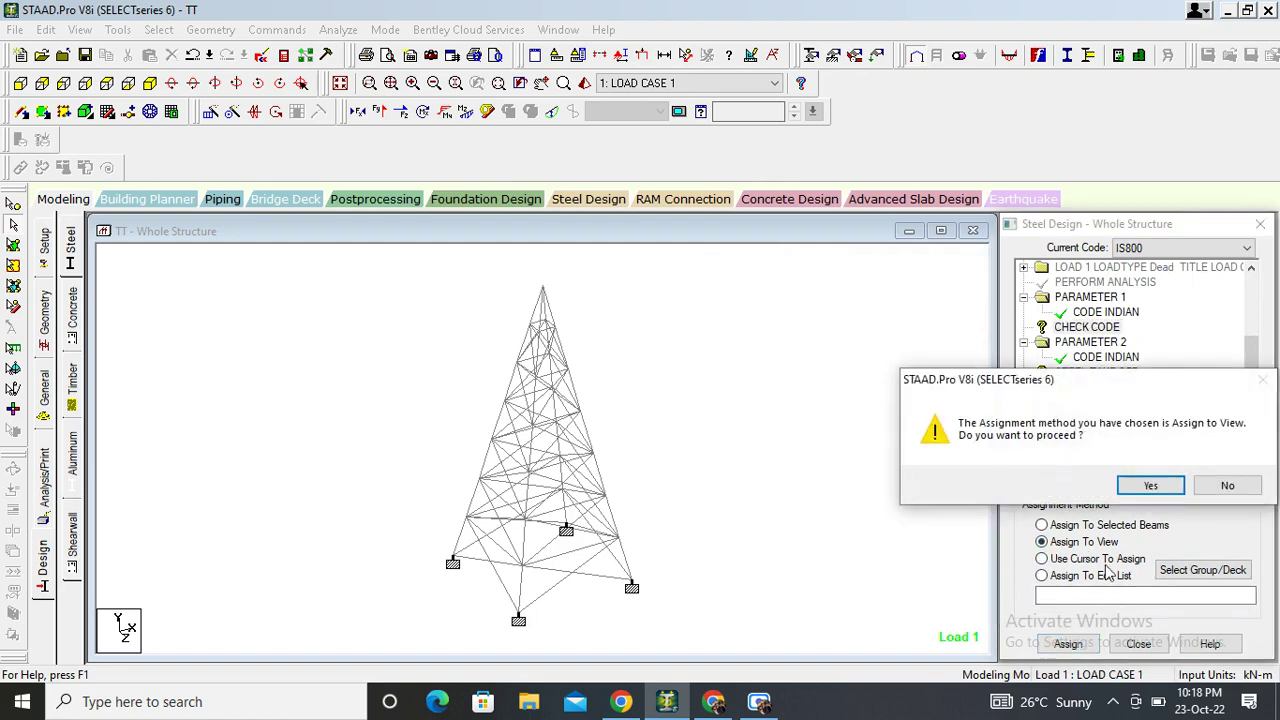
pyautogui.click(1145, 486)
# Step: Assign the STEEL TAKE OFF command to all members in the view
pyautogui.click(1082, 373)
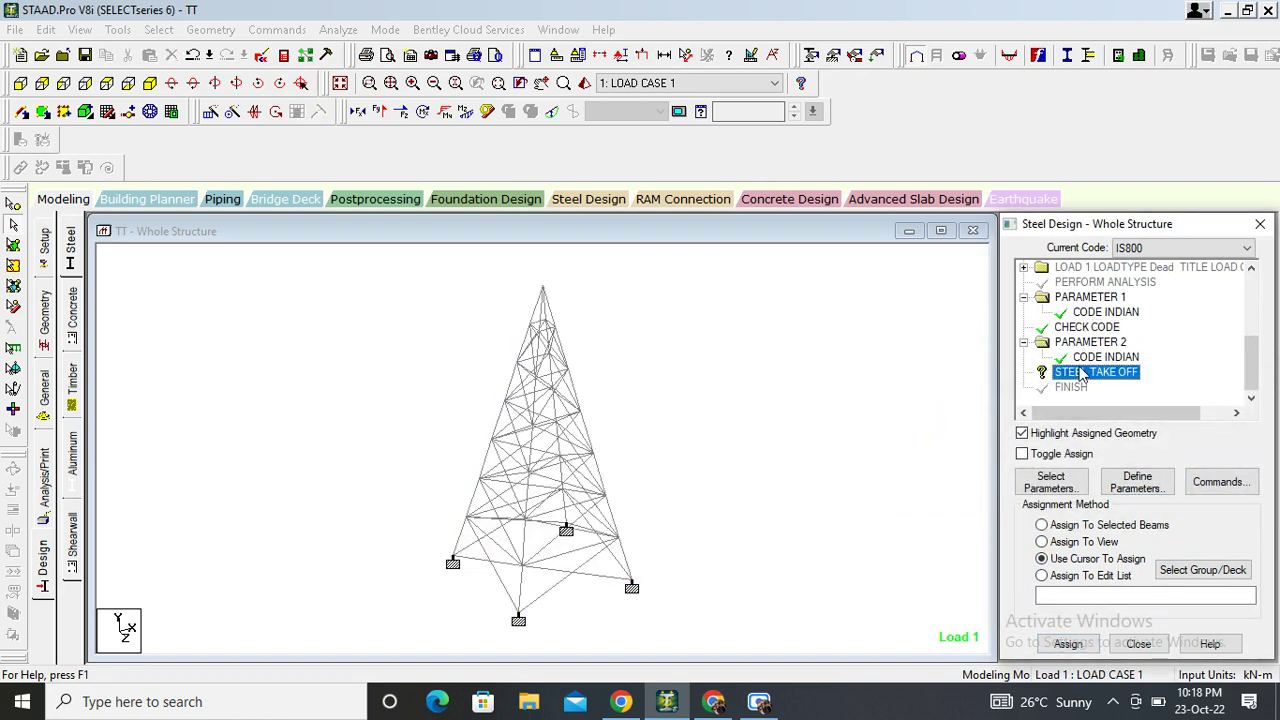
pyautogui.click(1068, 545)
pyautogui.click(1068, 644)
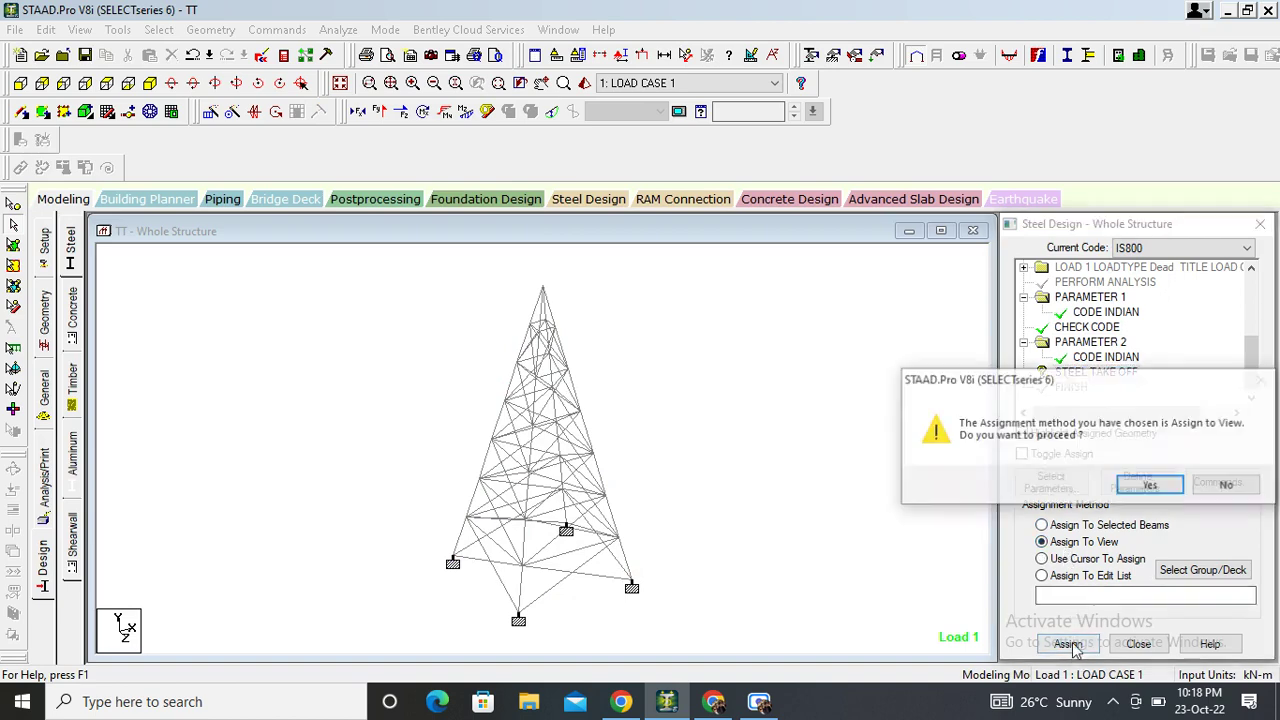
pyautogui.click(1150, 486)
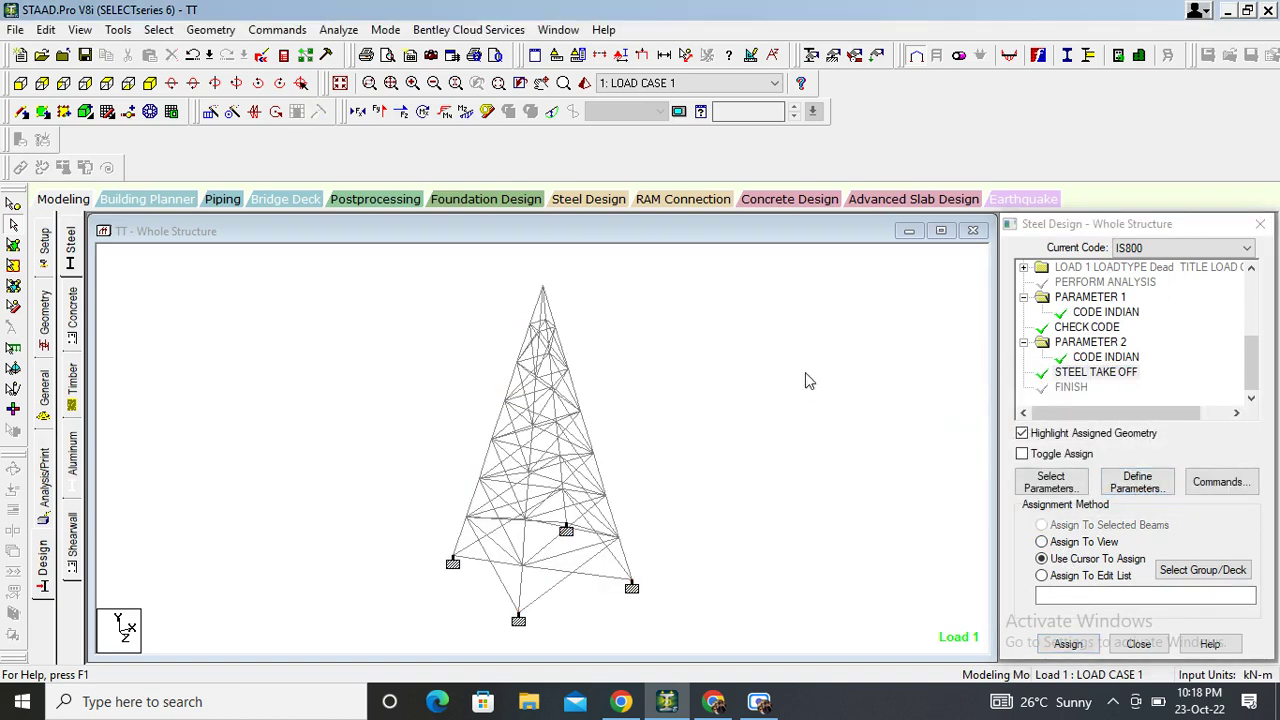
# Step: Add a second Perform Analysis command with No Print after the steel design commands
pyautogui.click(48, 488)
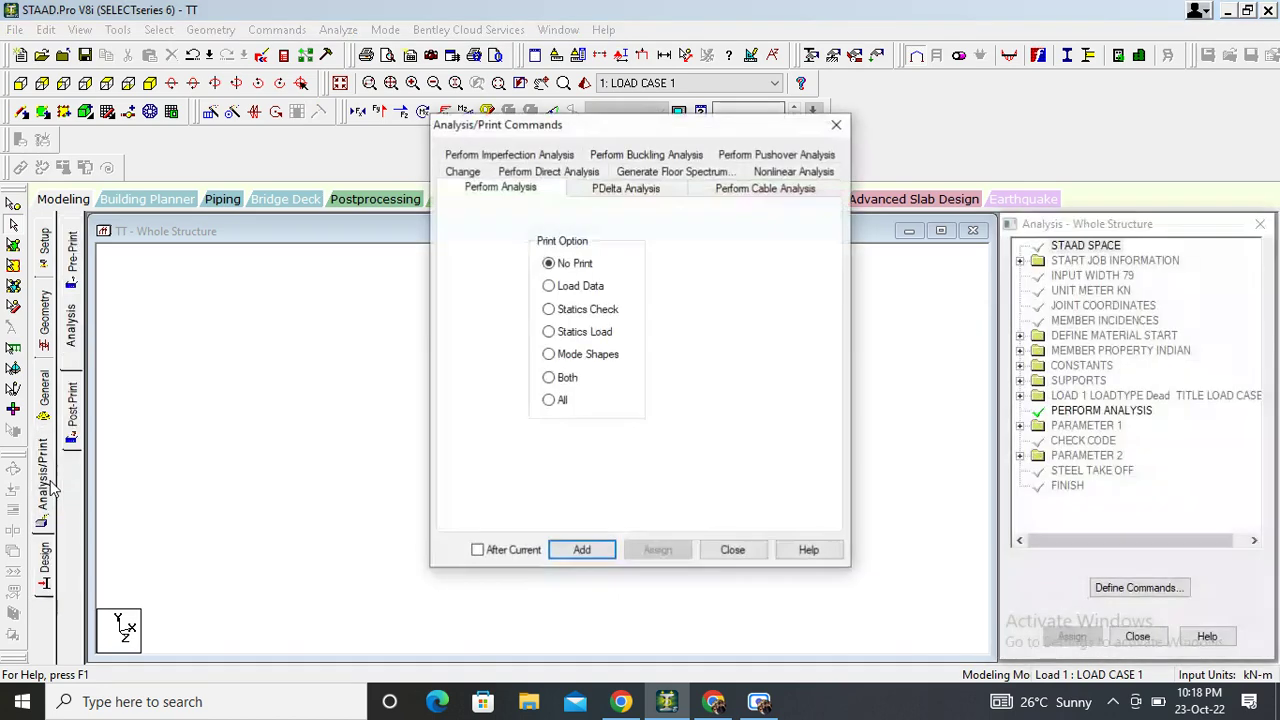
pyautogui.click(580, 550)
pyautogui.click(736, 552)
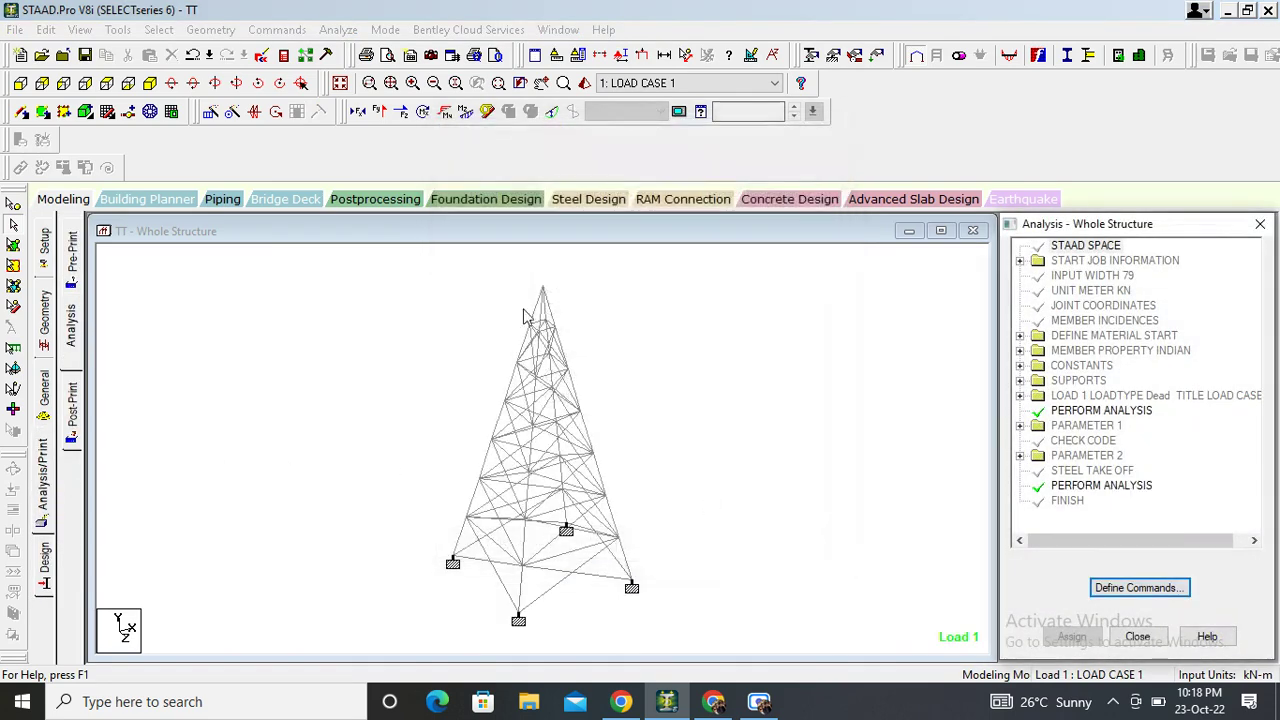
# Step: Rerun the analysis with the steel design, saving the modified structure, and go to post processing mode
pyautogui.click(338, 29)
pyautogui.click(362, 48)
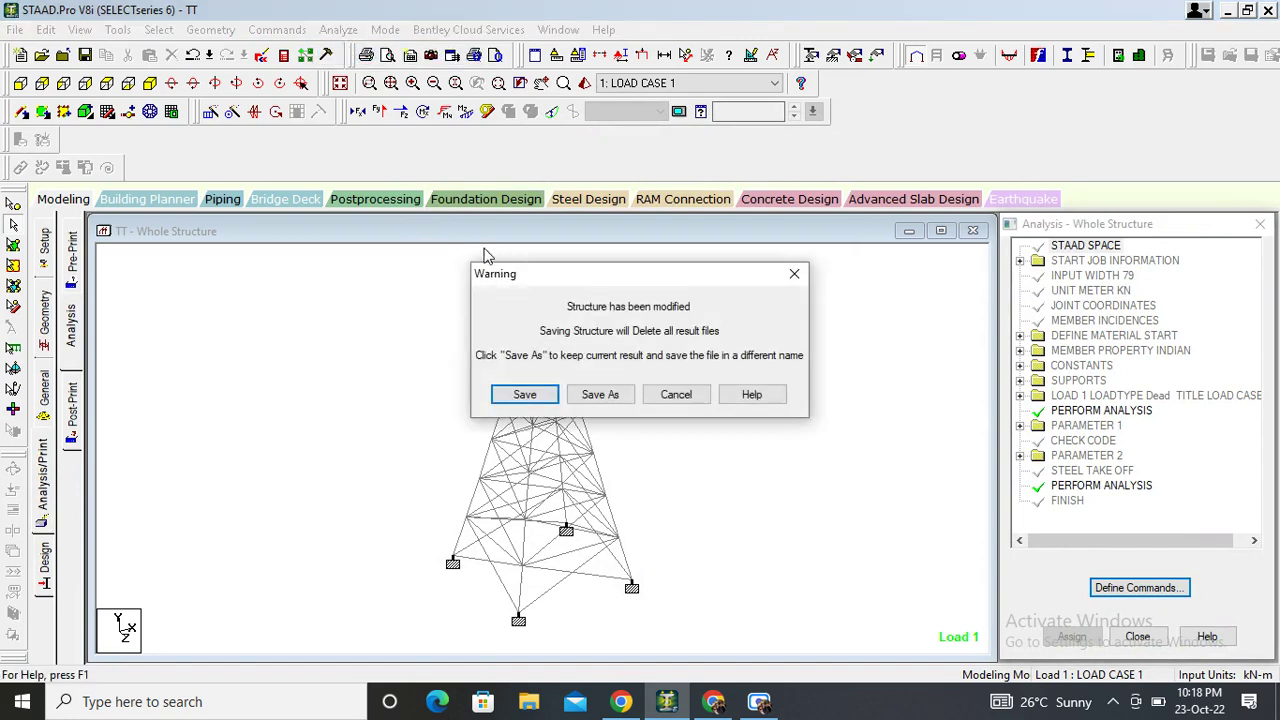
pyautogui.click(525, 394)
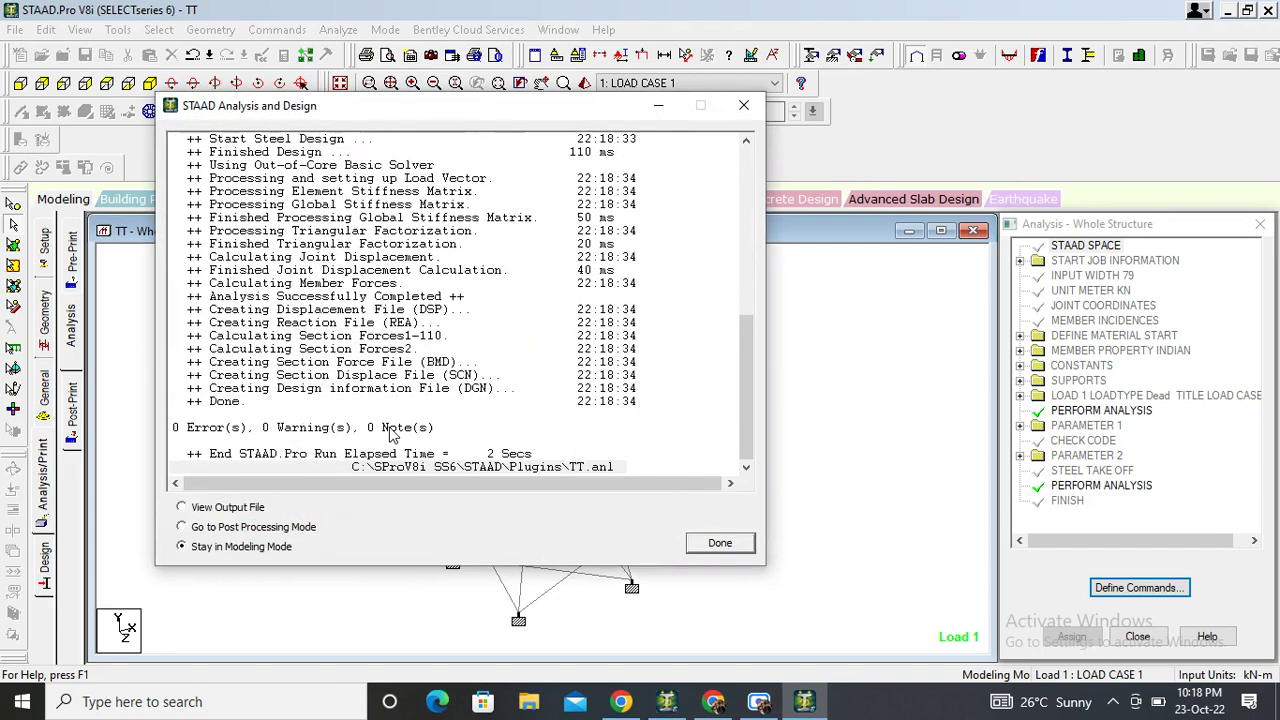
pyautogui.click(206, 530)
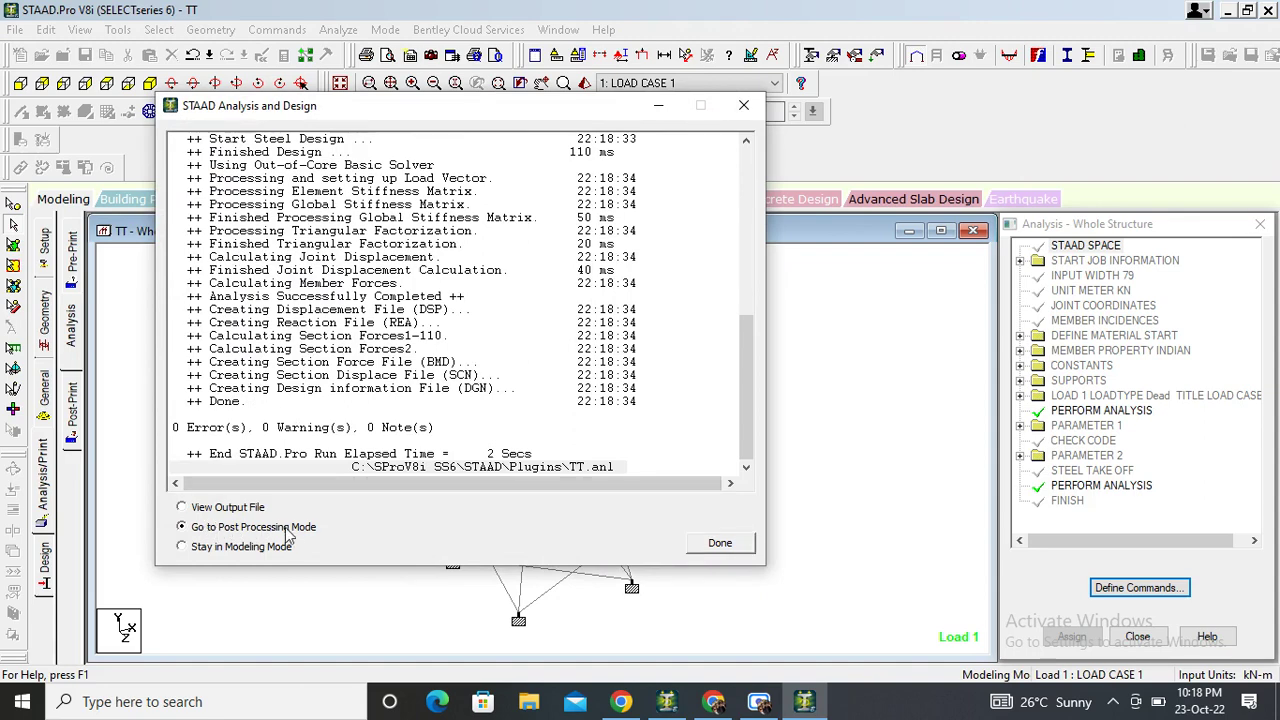
pyautogui.click(716, 545)
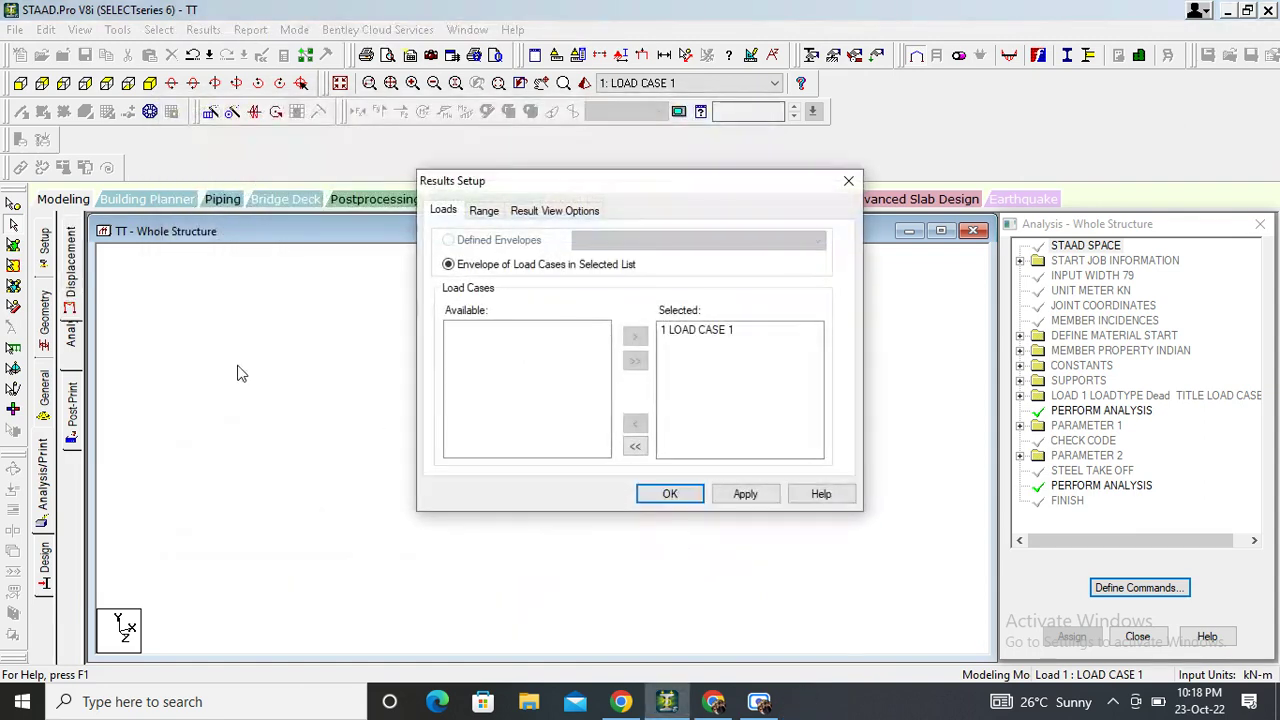
# Step: Remove LOAD CASE 1 from the selected result load cases, accept the results setup, and inspect the tower's displacement view
pyautogui.click(634, 450)
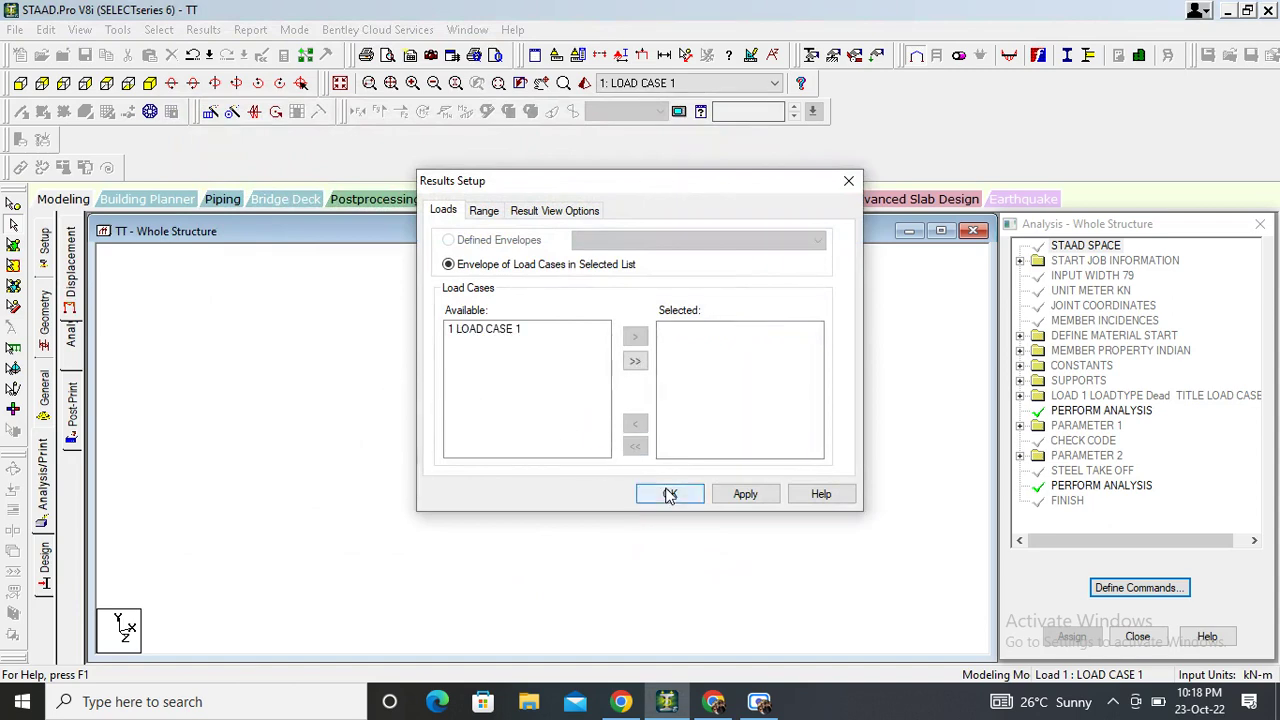
pyautogui.click(667, 493)
pyautogui.scroll(3, 382, 412)
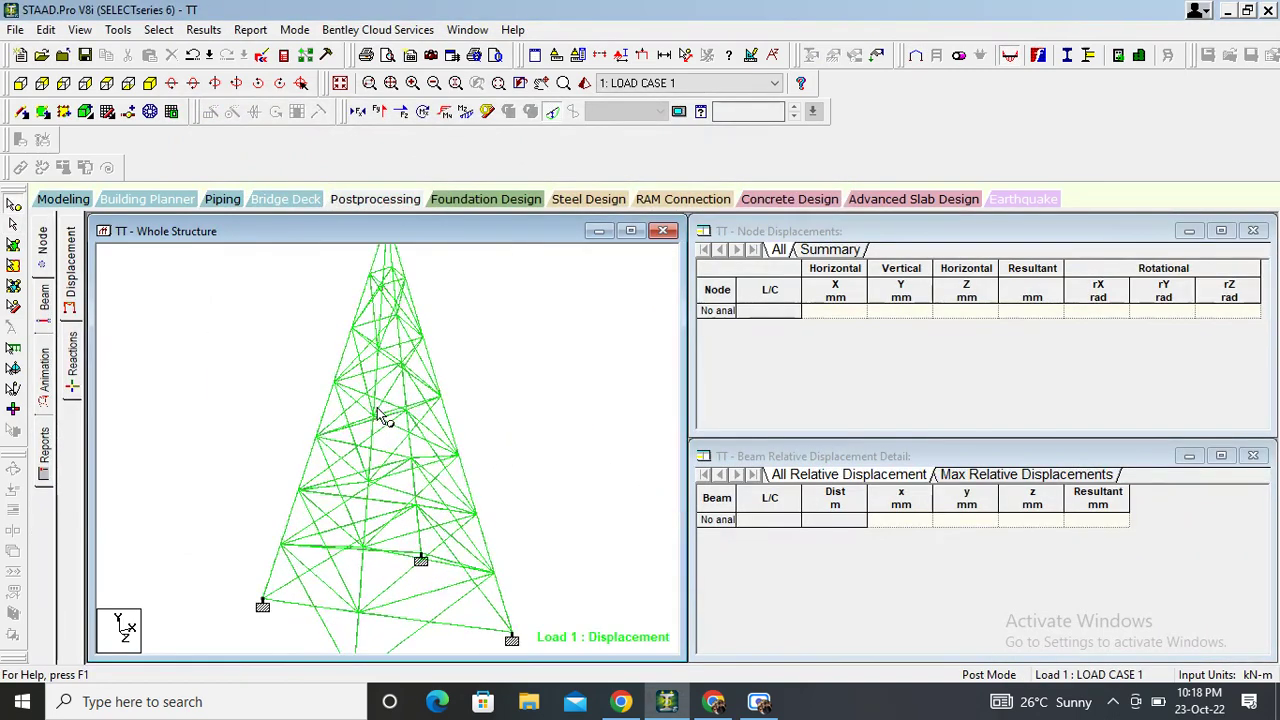
pyautogui.scroll(-3, 382, 412)
pyautogui.scroll(1, 390, 401)
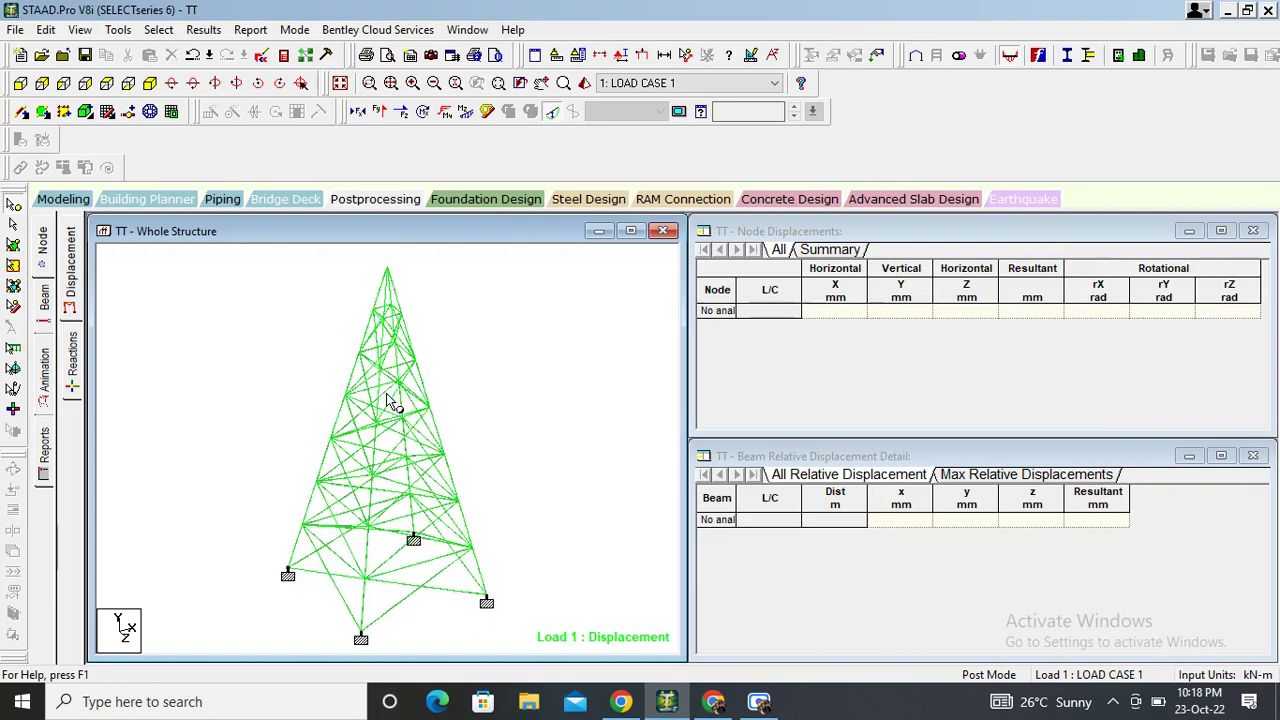
# Step: Inspect the axial force diagram and the Y and Z shear force diagrams on the whole tower, turning each off again
pyautogui.click(359, 112)
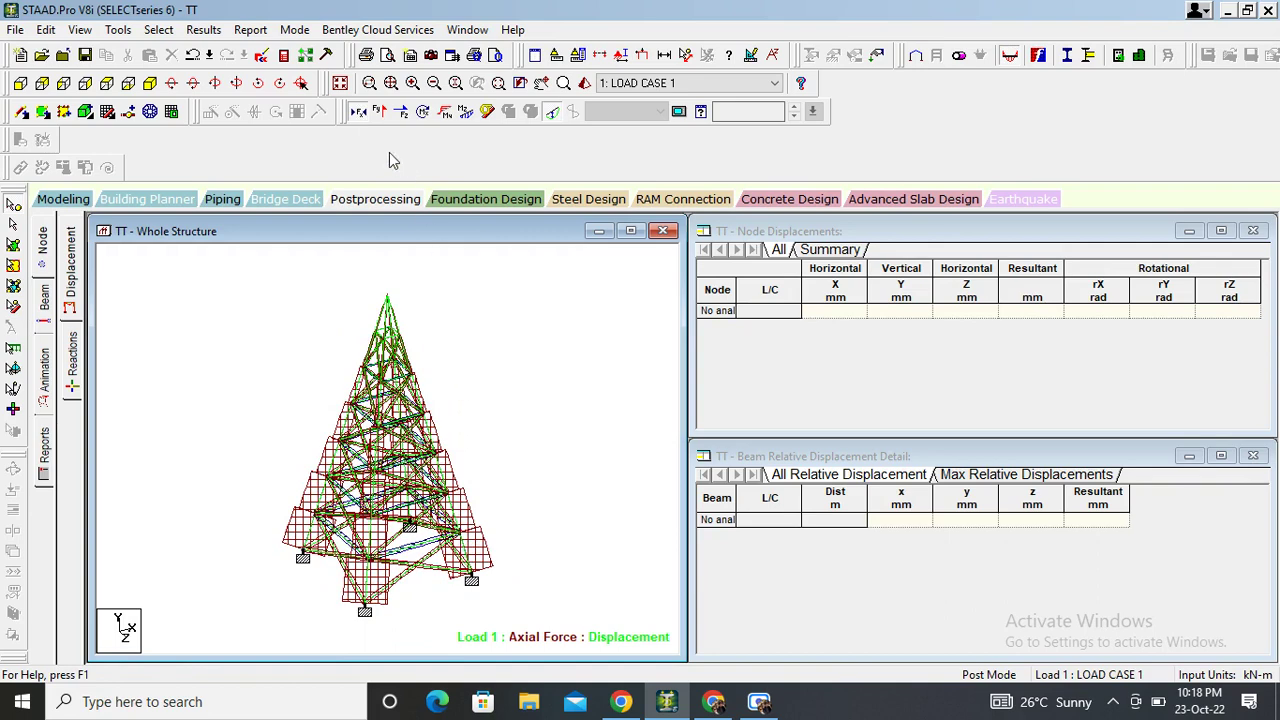
pyautogui.click(361, 115)
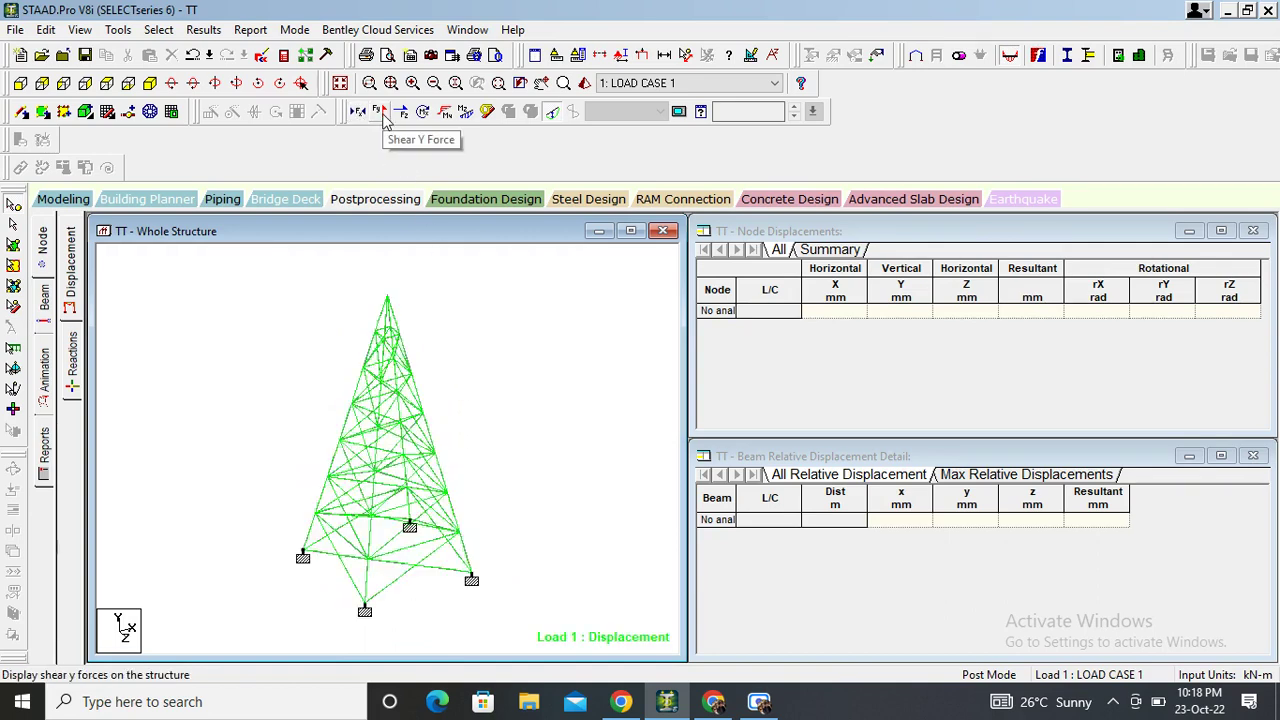
pyautogui.click(381, 113)
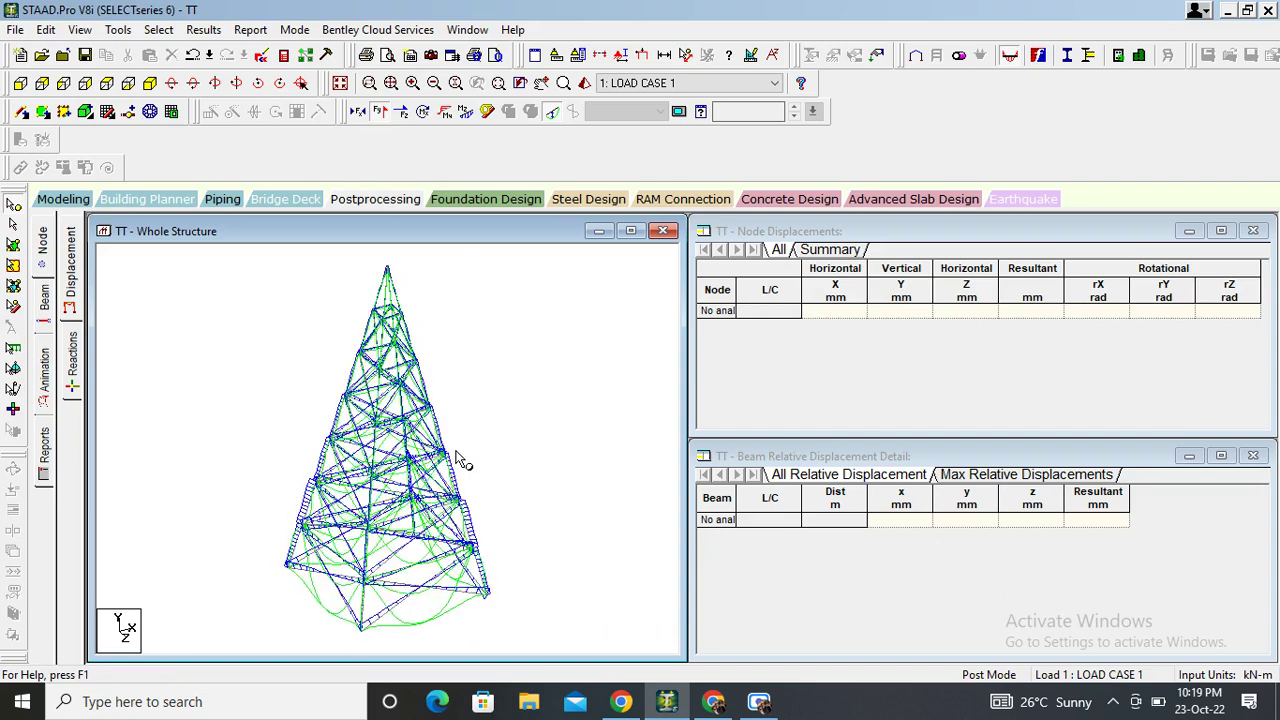
pyautogui.click(401, 113)
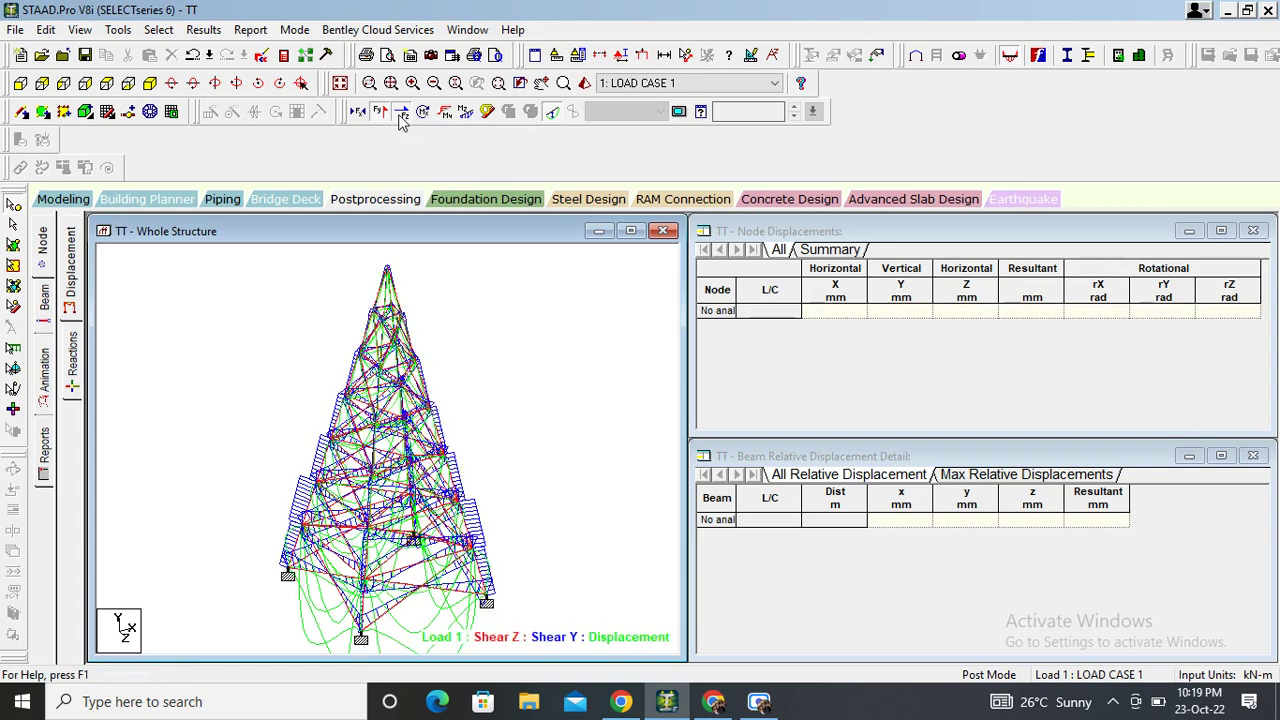
pyautogui.click(381, 113)
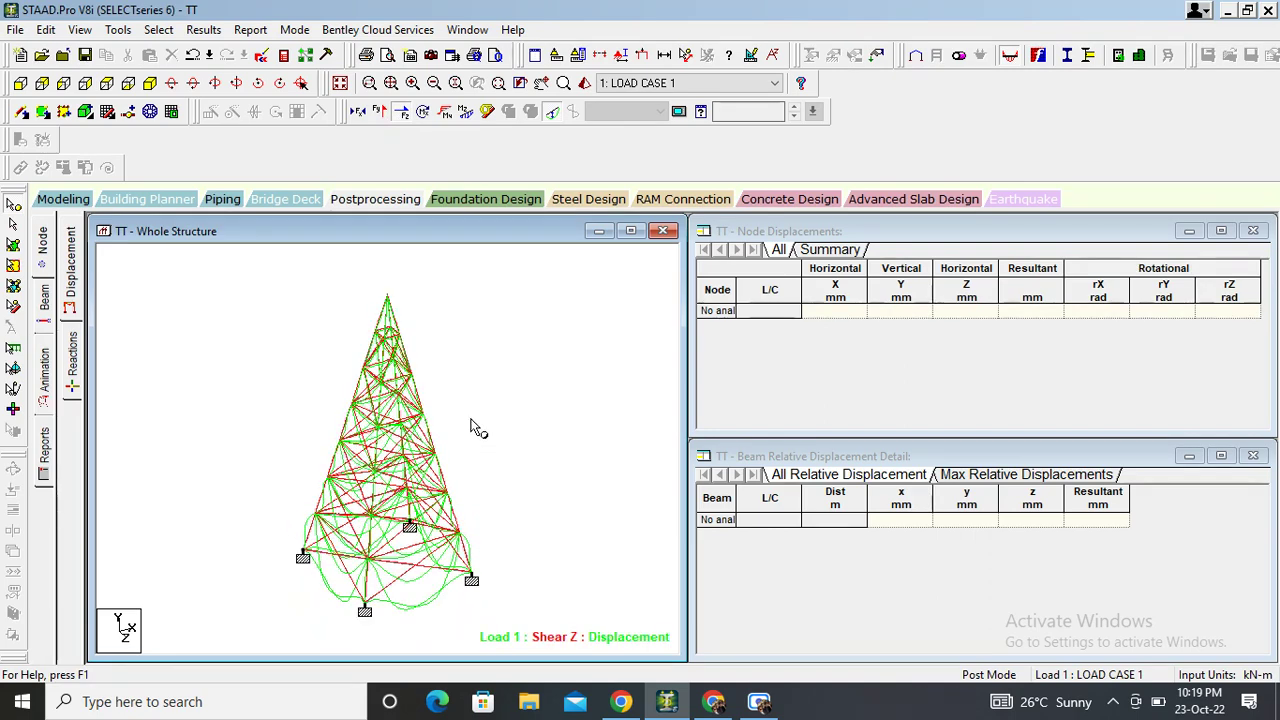
pyautogui.click(401, 112)
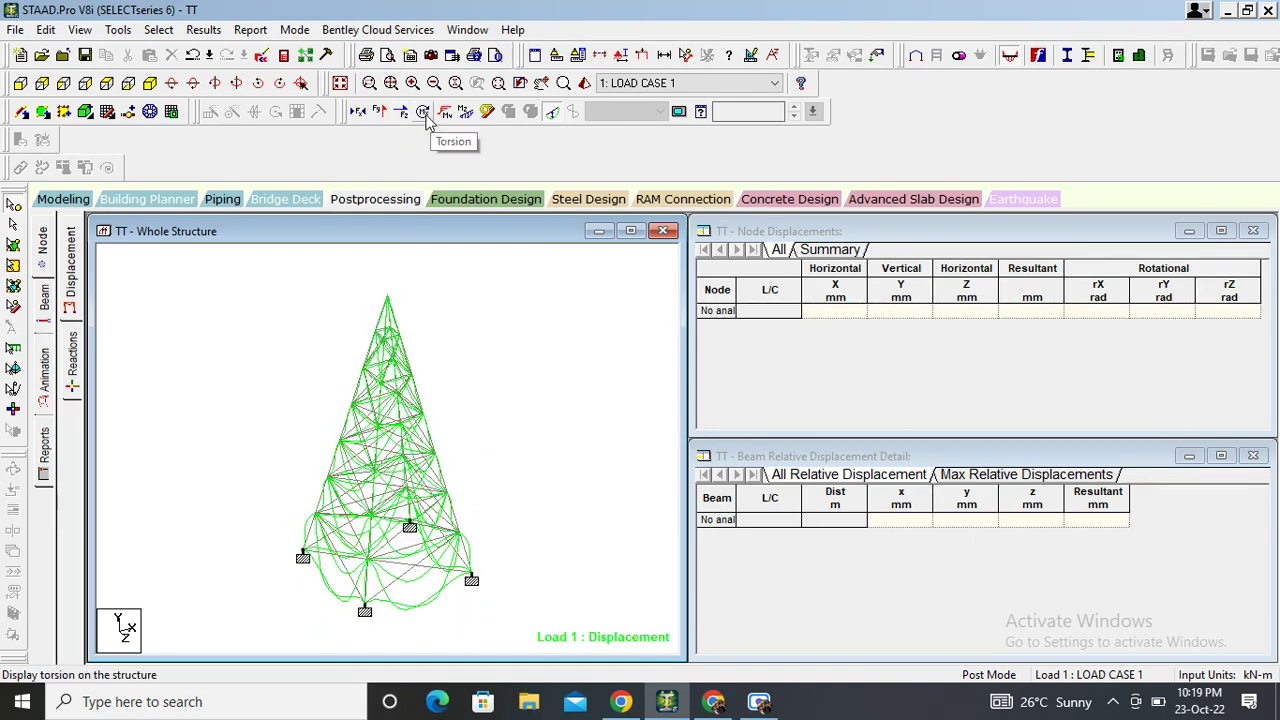
# Step: Inspect the tower's torsion, bending Y and bending Z moment diagrams, and leave only the beam stress diagram added to the displacement
pyautogui.click(424, 112)
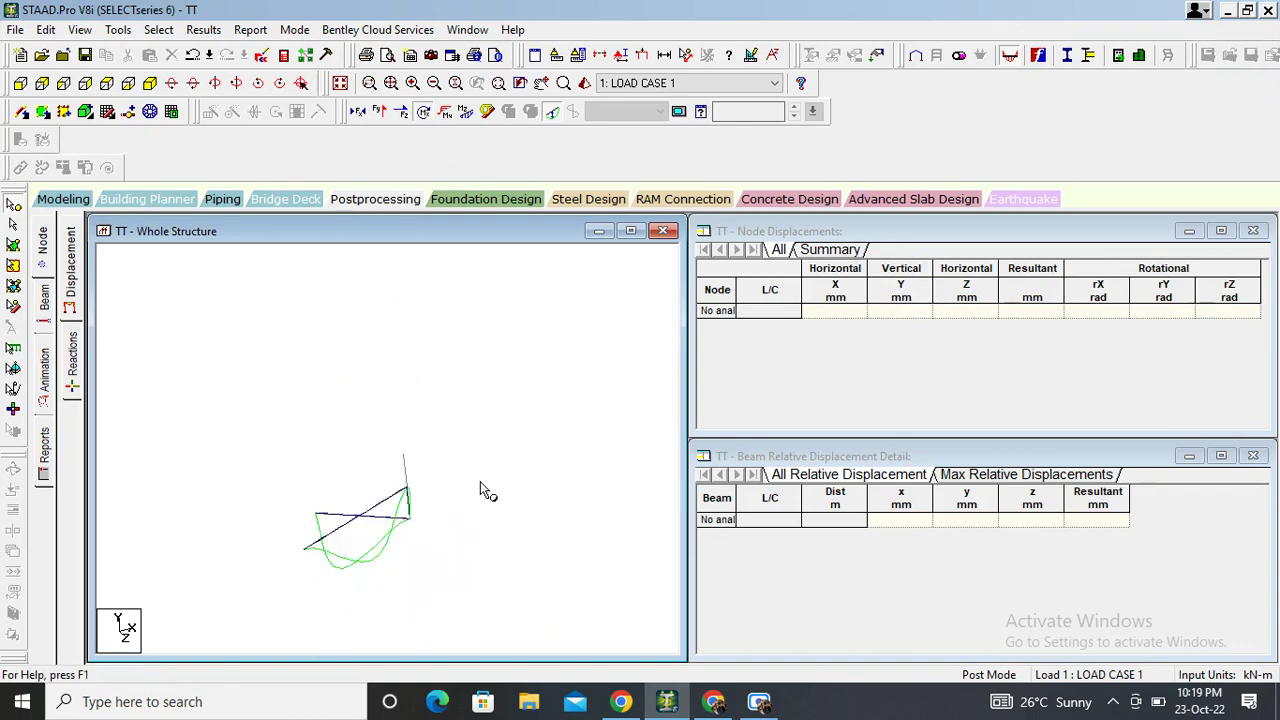
pyautogui.click(432, 115)
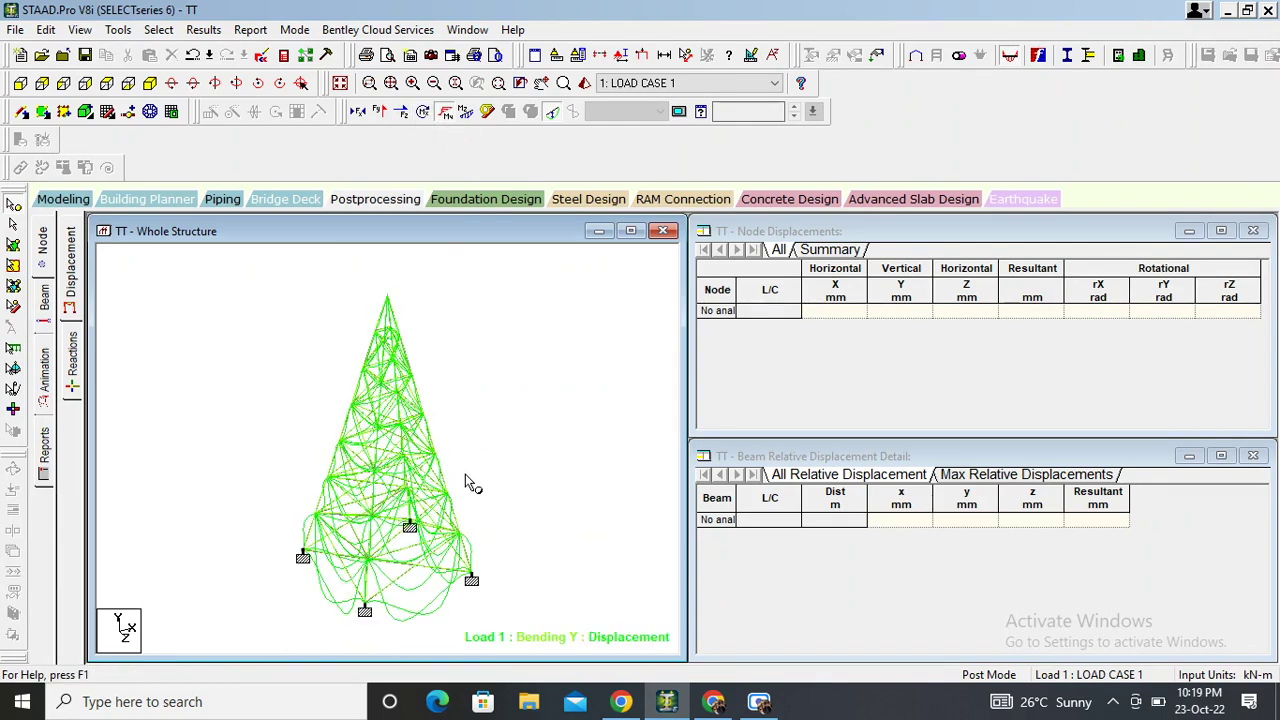
pyautogui.click(466, 116)
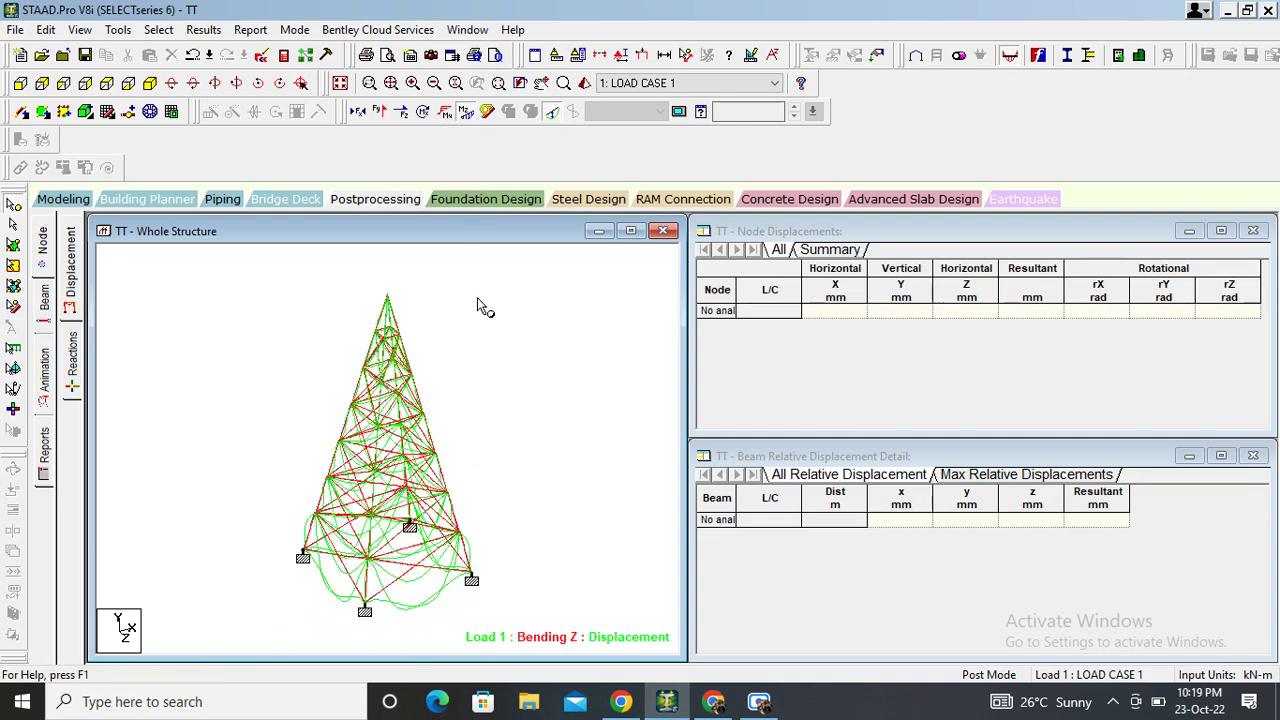
pyautogui.click(489, 114)
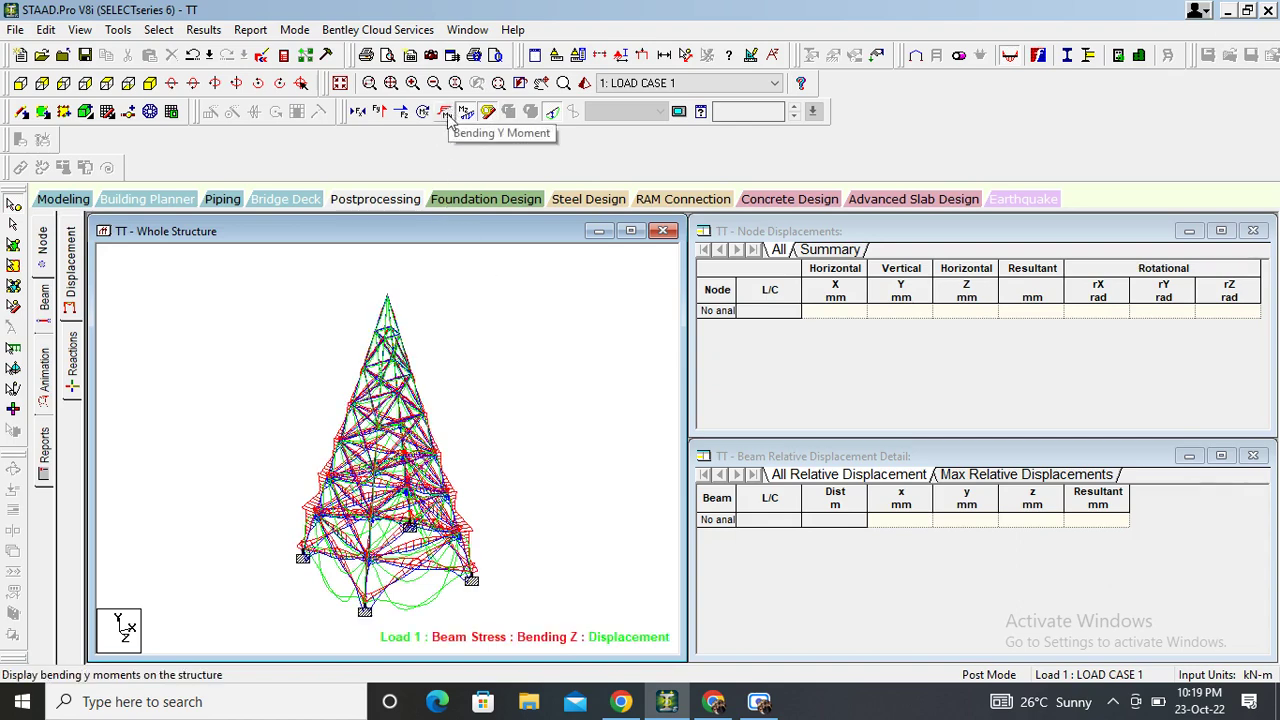
pyautogui.click(450, 115)
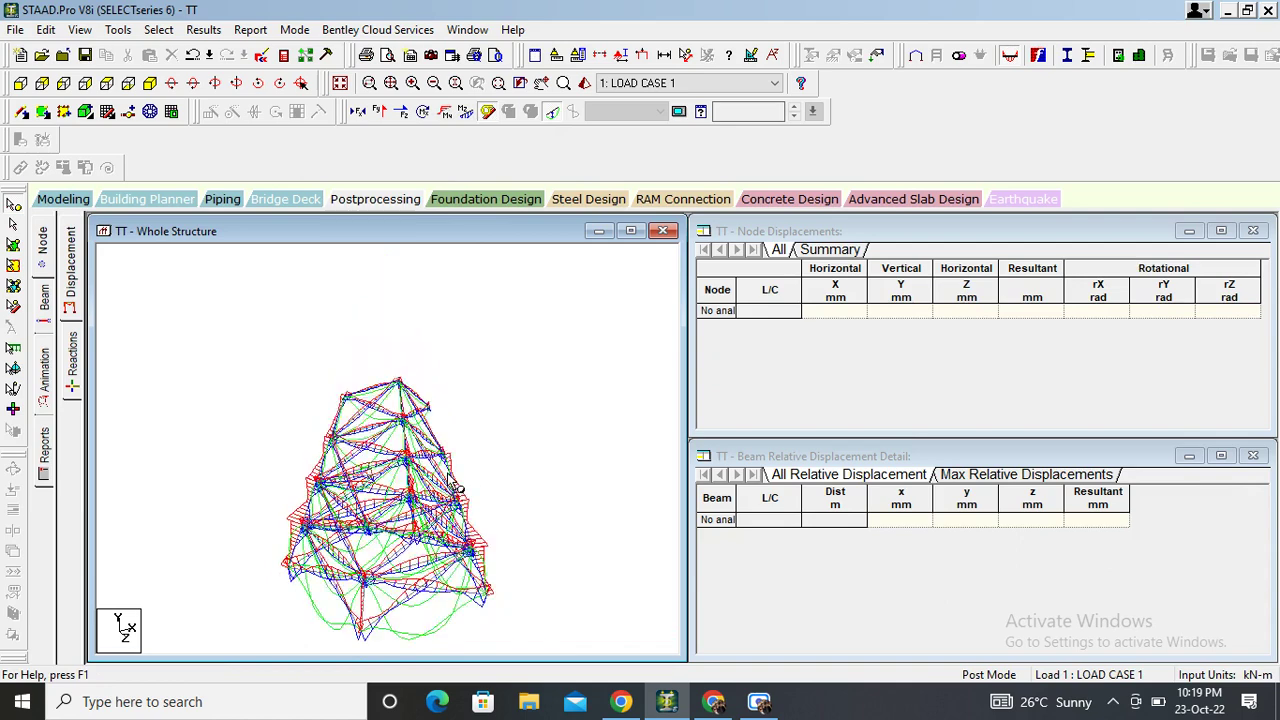
# Step: Open the support reactions results, removing LOAD CASE 1 from the selected load cases and accepting the results setup
pyautogui.click(79, 360)
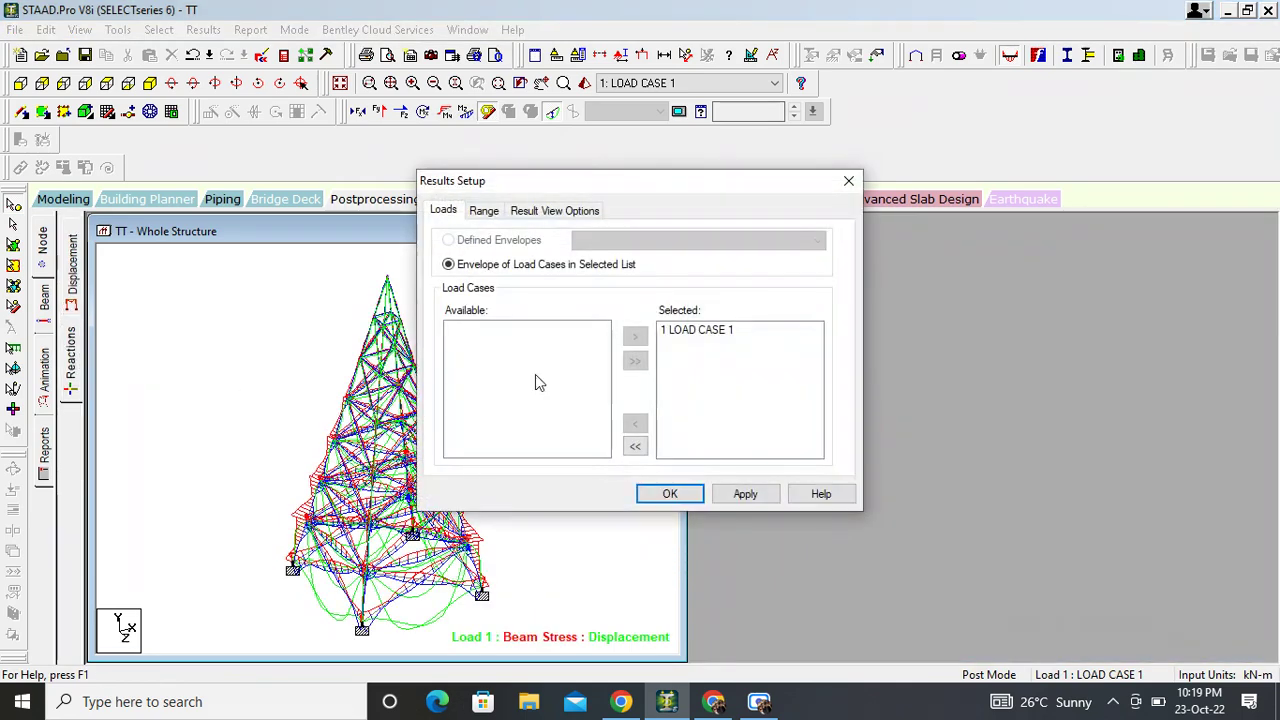
pyautogui.click(635, 447)
pyautogui.click(665, 493)
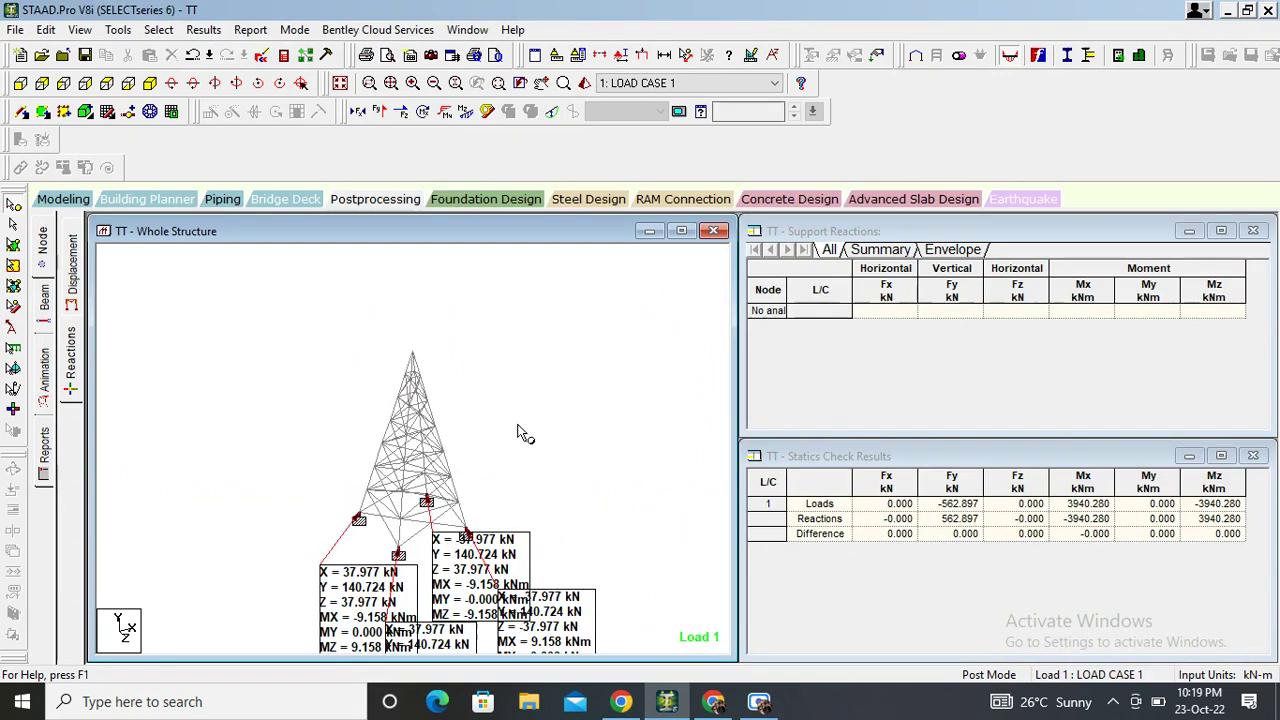
# Step: Return to the node displacement results, clearing the selected load cases list and accepting the results setup
pyautogui.click(75, 287)
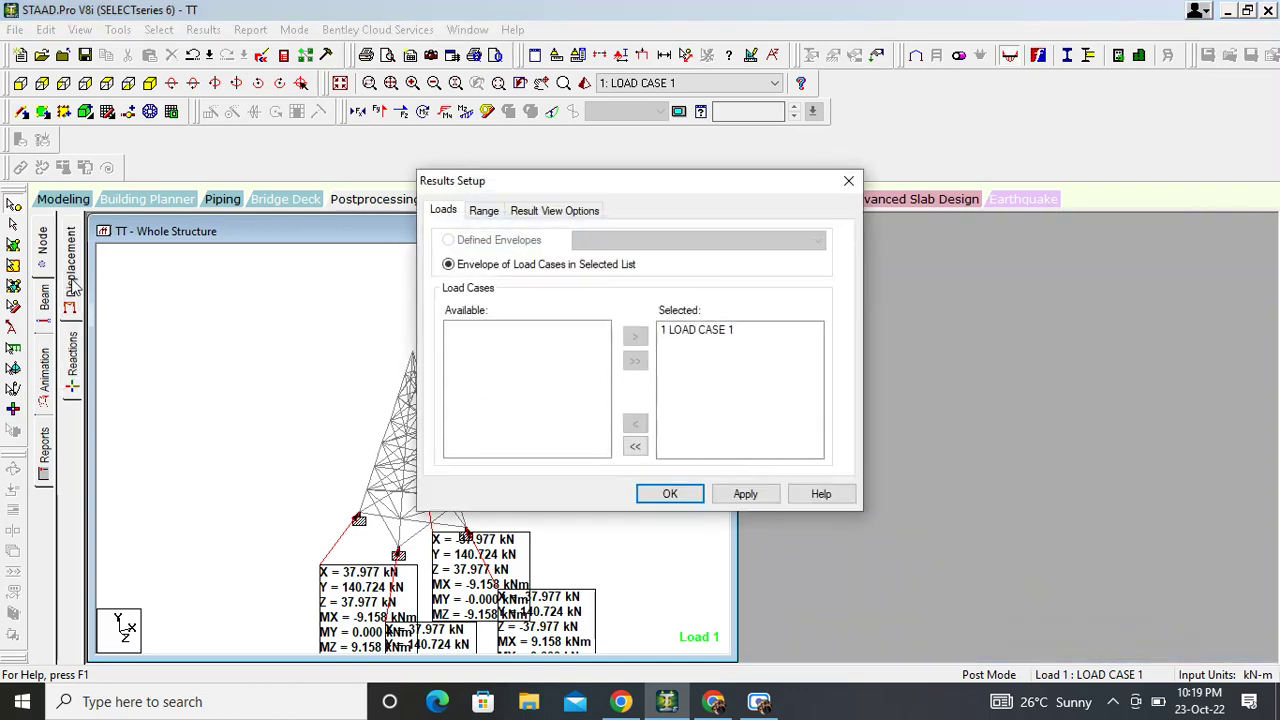
pyautogui.click(636, 446)
pyautogui.click(665, 494)
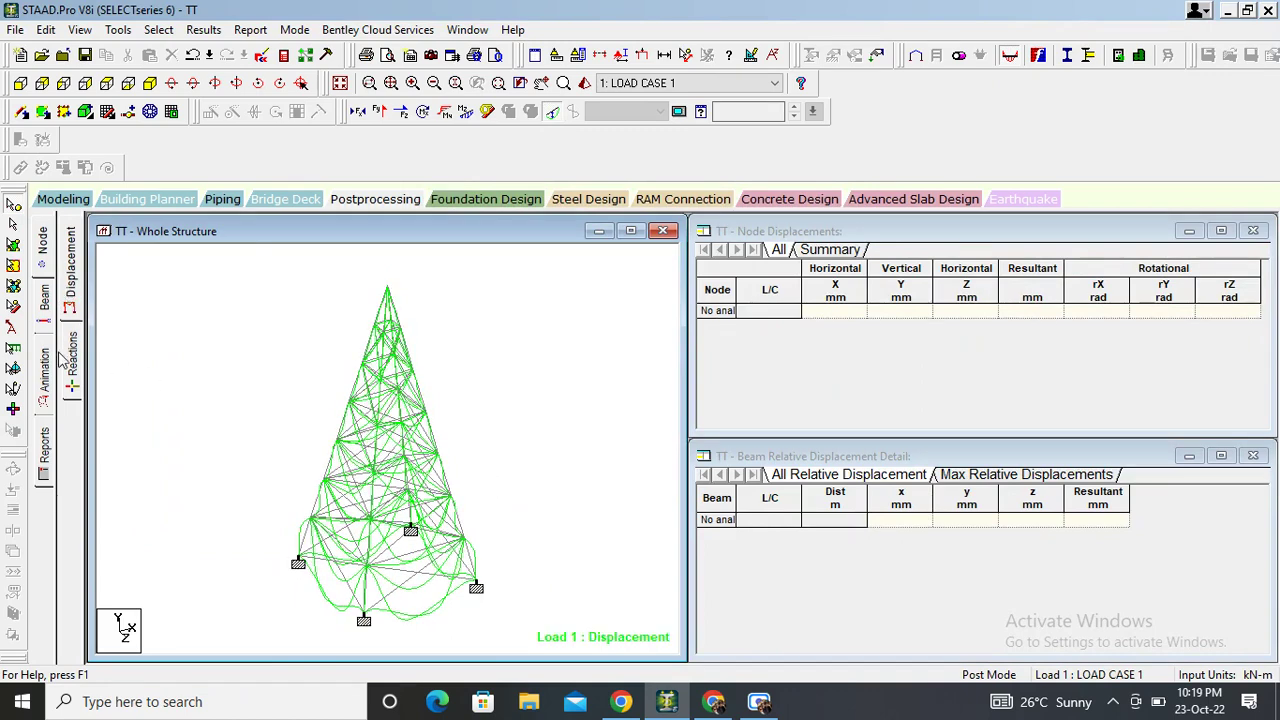
# Step: Open the animation results view and accept the diagram settings with No Animation
pyautogui.click(44, 392)
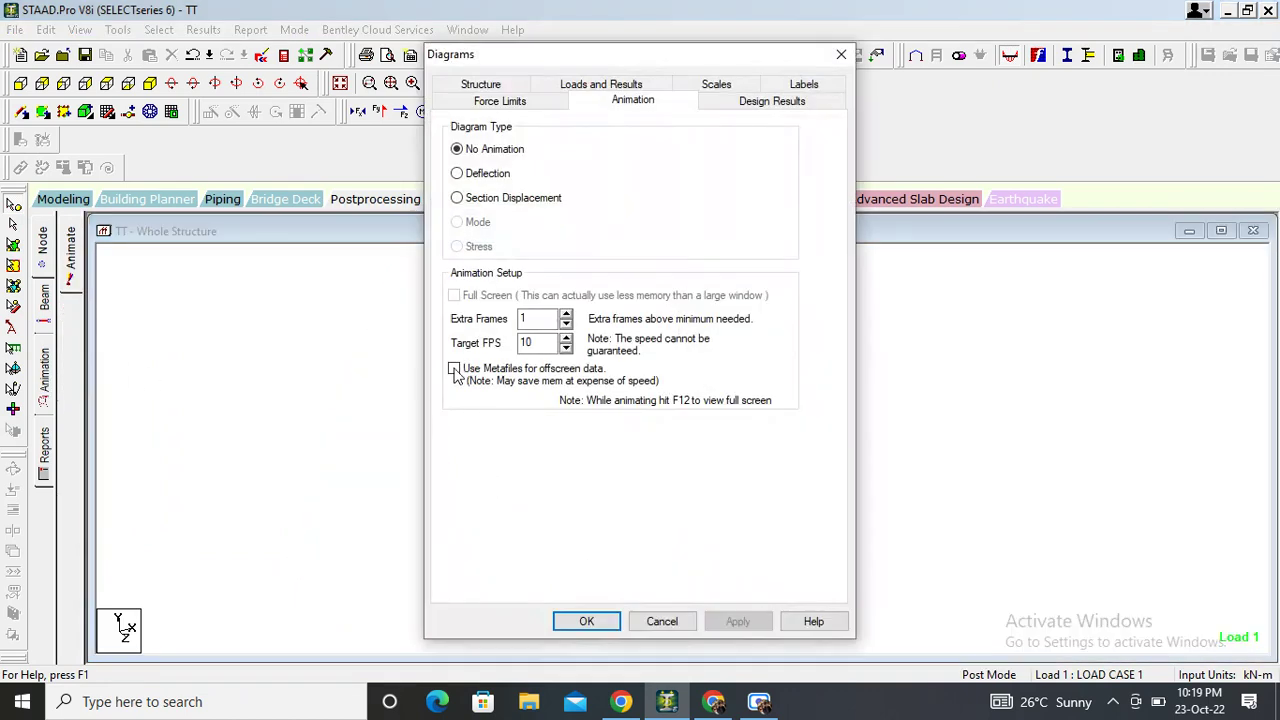
pyautogui.click(586, 621)
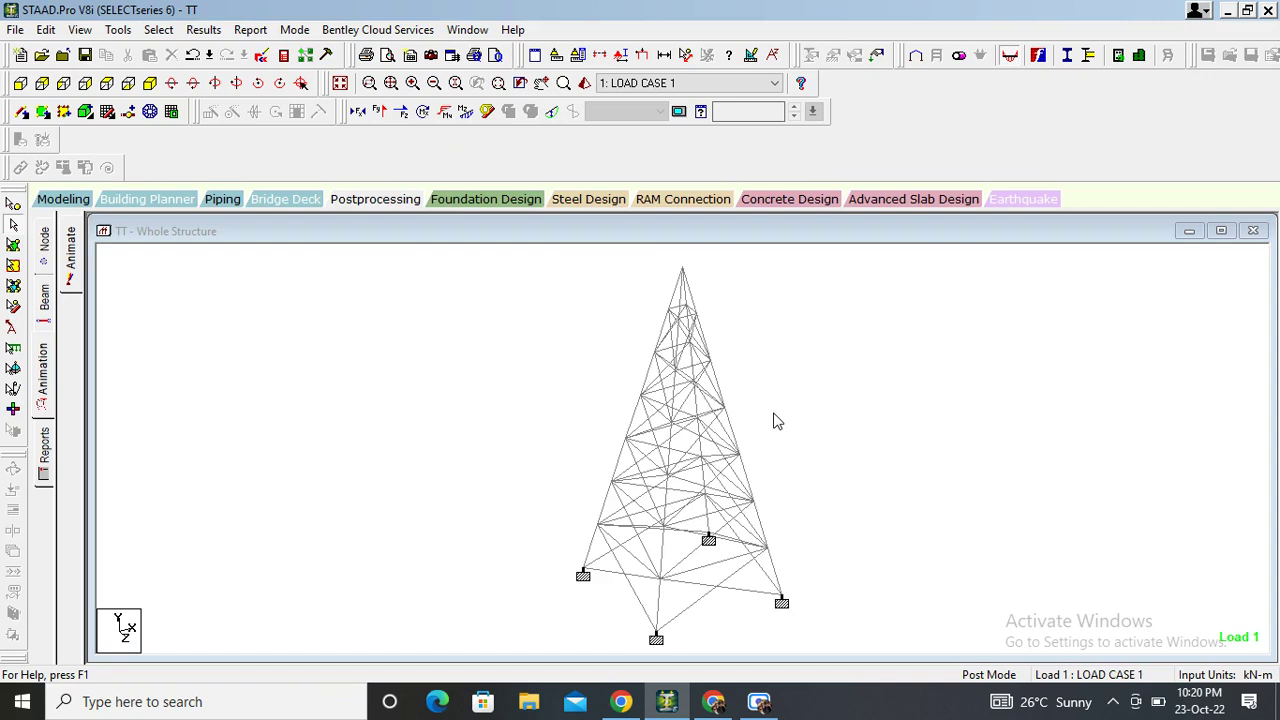
# Step: Open the 3D rendered view of the tower, maximize its window, and inspect the rendered members from another angle
pyautogui.click(584, 83)
pyautogui.scroll(2, 730, 497)
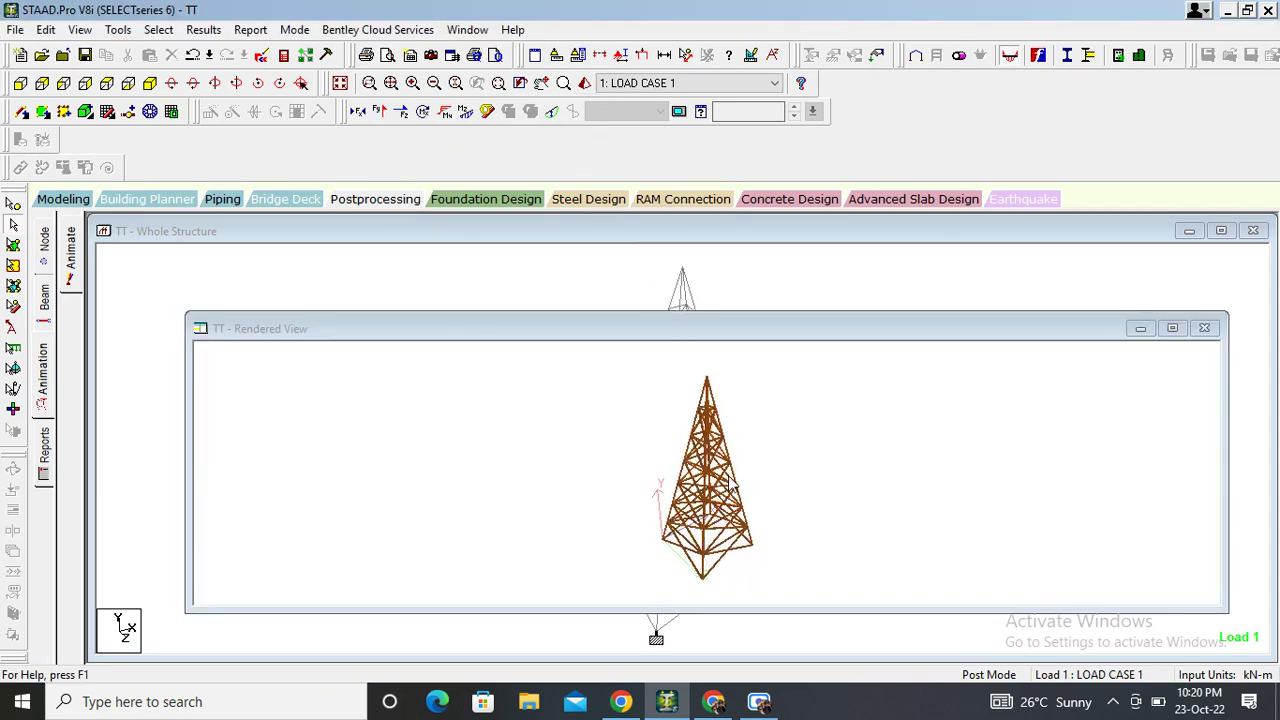
pyautogui.click(1172, 328)
pyautogui.scroll(3, 683, 455)
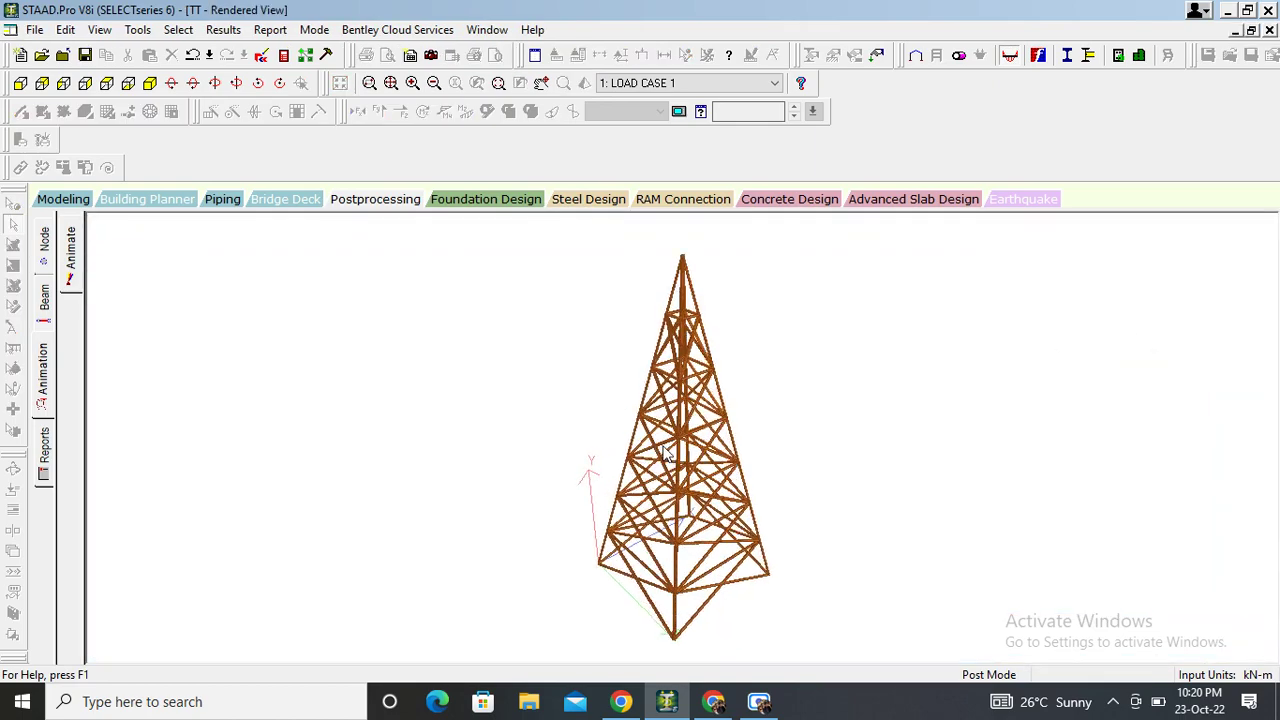
pyautogui.moveTo(683, 455); pyautogui.dragTo(695, 478)
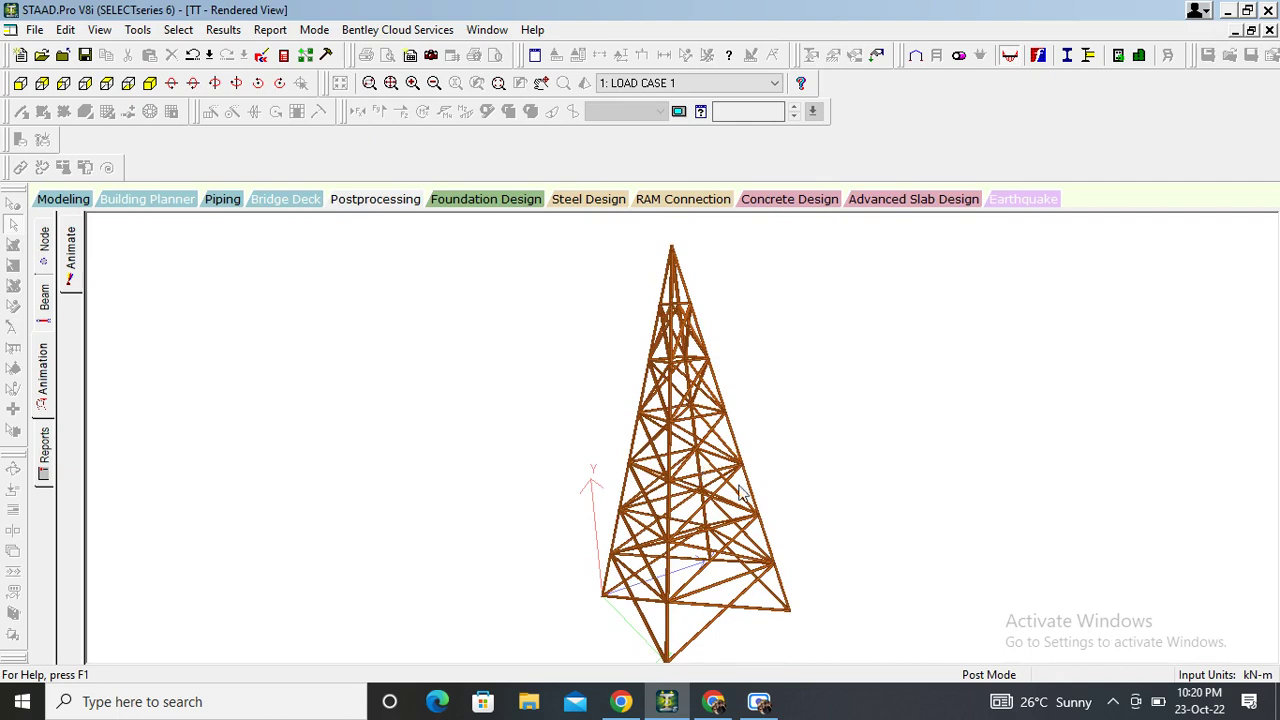
pyautogui.click(759, 701)
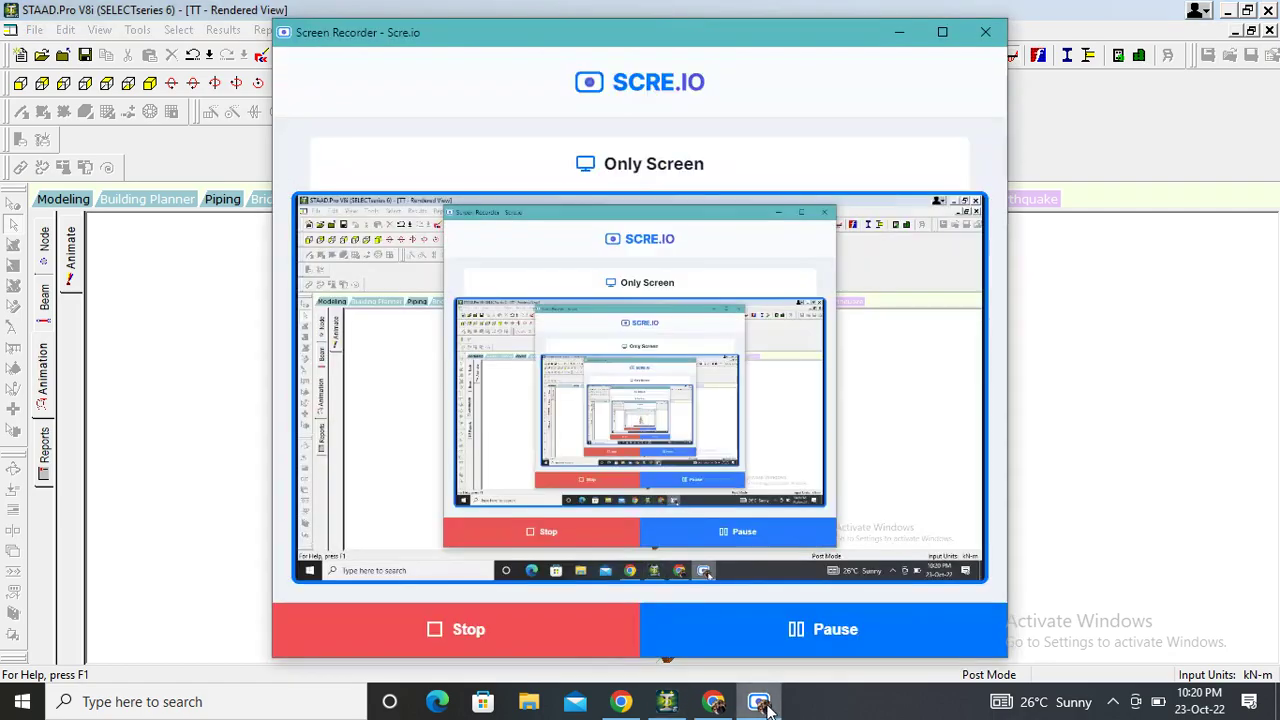